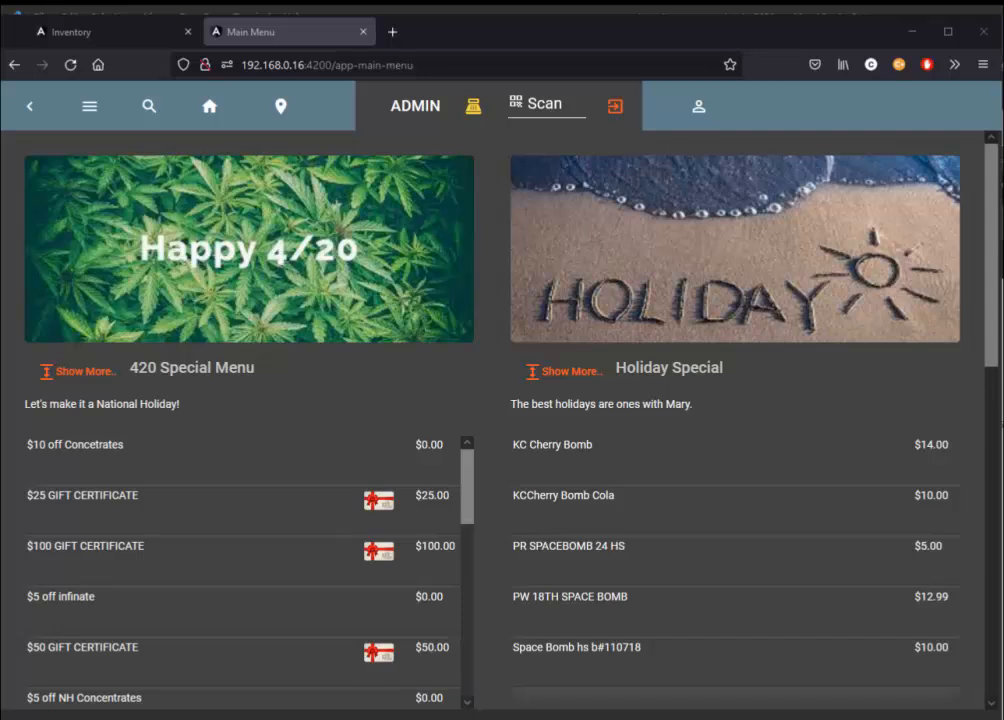
Scan the copied item code into a new order, choose the 500 option at $10.00, and open the cart for editing.
{"action": "left_click", "coordinate": [555, 109]}
{"action": "key", "text": "ctrl+v"}
{"action": "key", "text": "Return"}
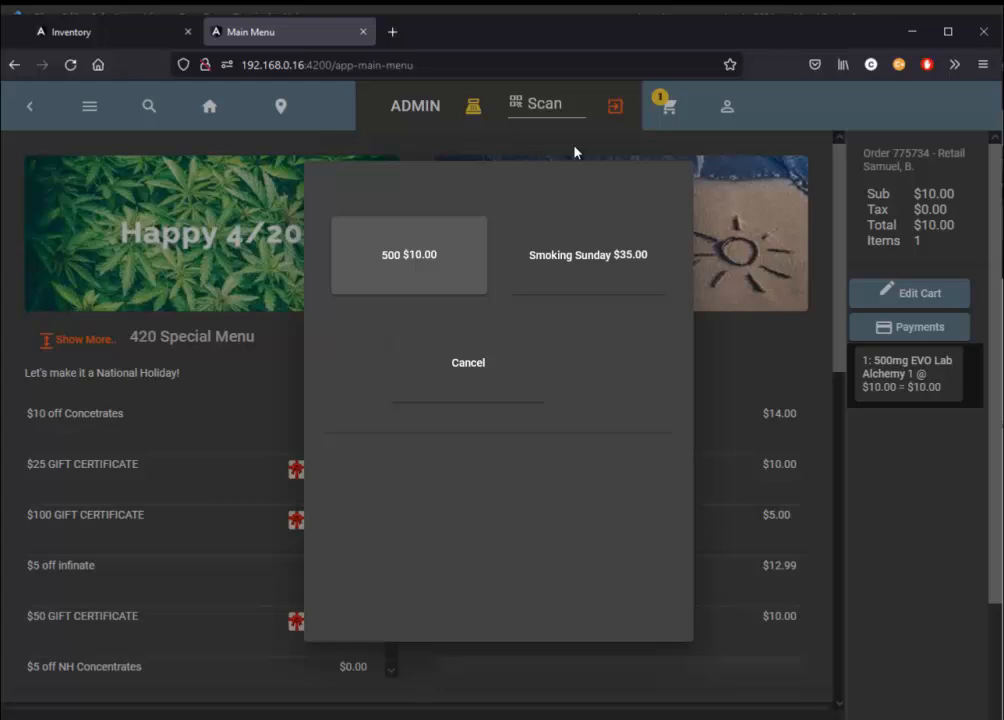
{"action": "left_click", "coordinate": [467, 250]}
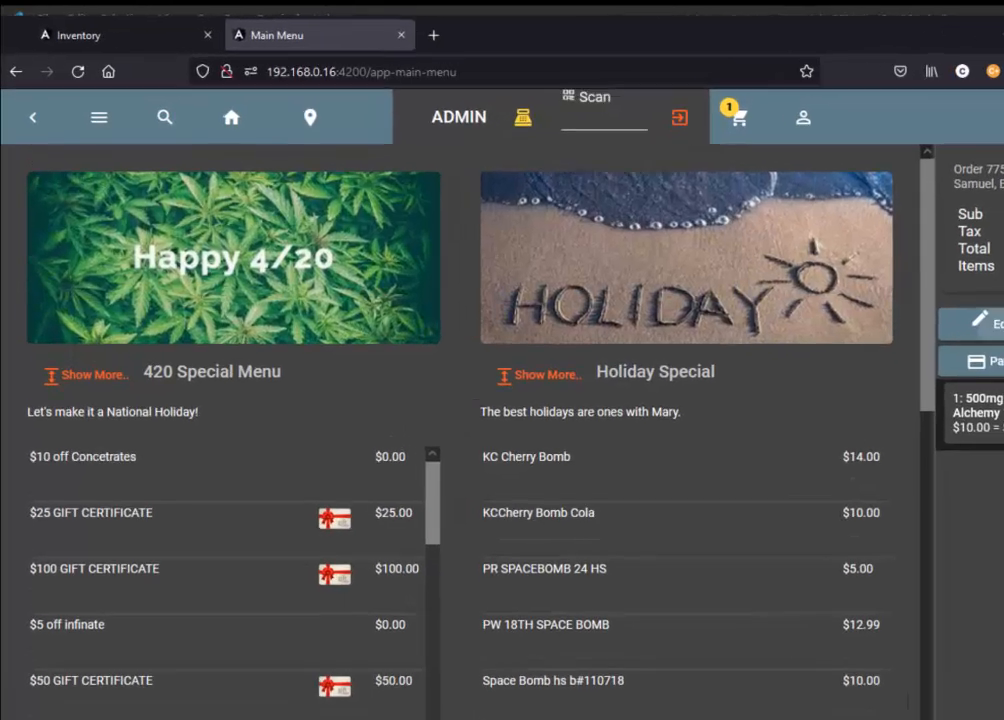
{"action": "left_click", "coordinate": [915, 309]}
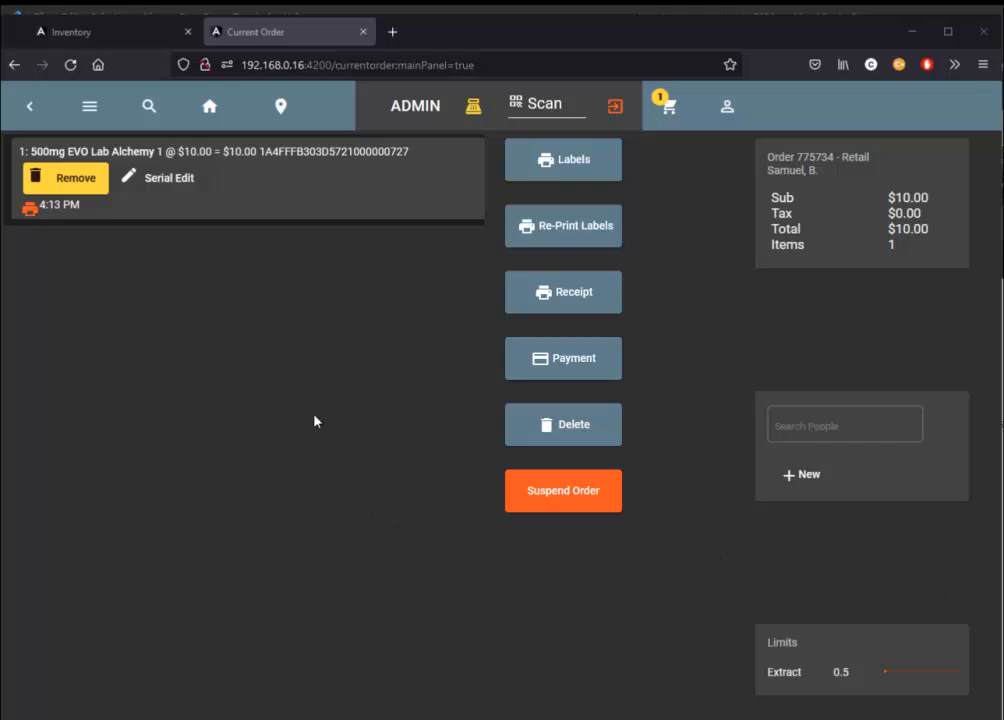
Compare the order with the inventory list and check the remaining quantity in the 500mg EVO Lab Alchemy item's edit details, leaving without saving.
{"action": "left_click", "coordinate": [112, 38]}
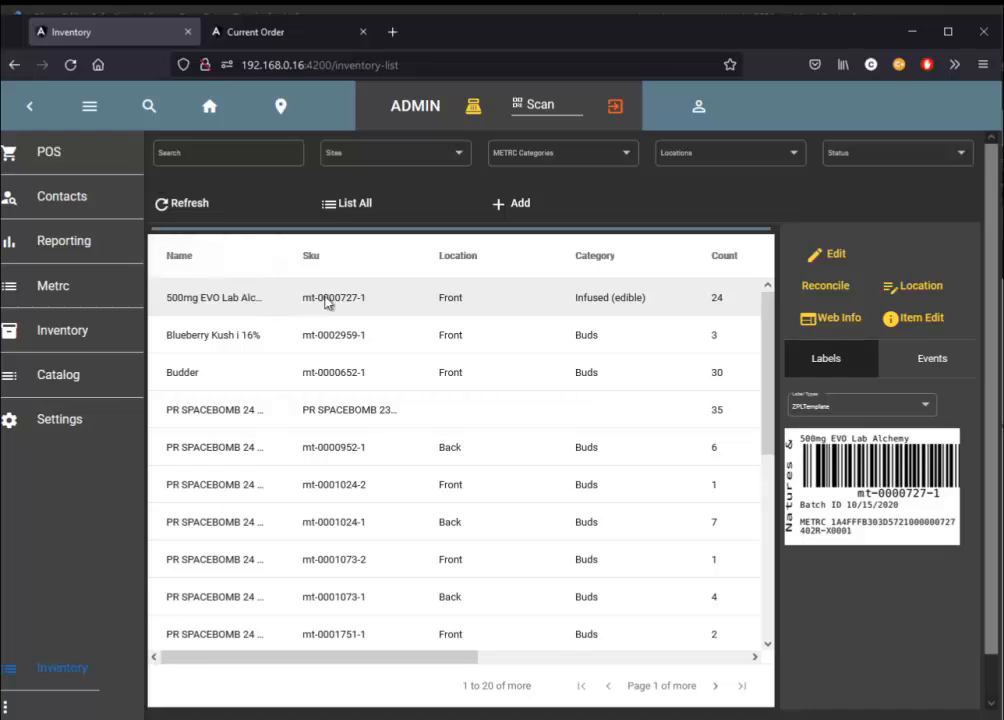
{"action": "left_click", "coordinate": [298, 30]}
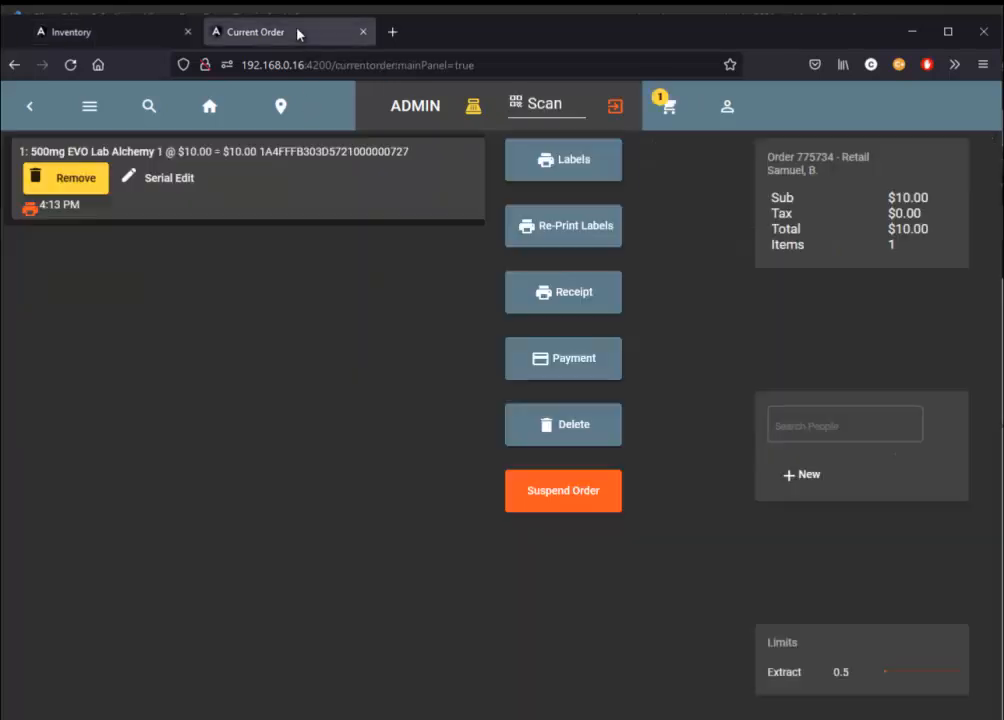
{"action": "left_click", "coordinate": [64, 32]}
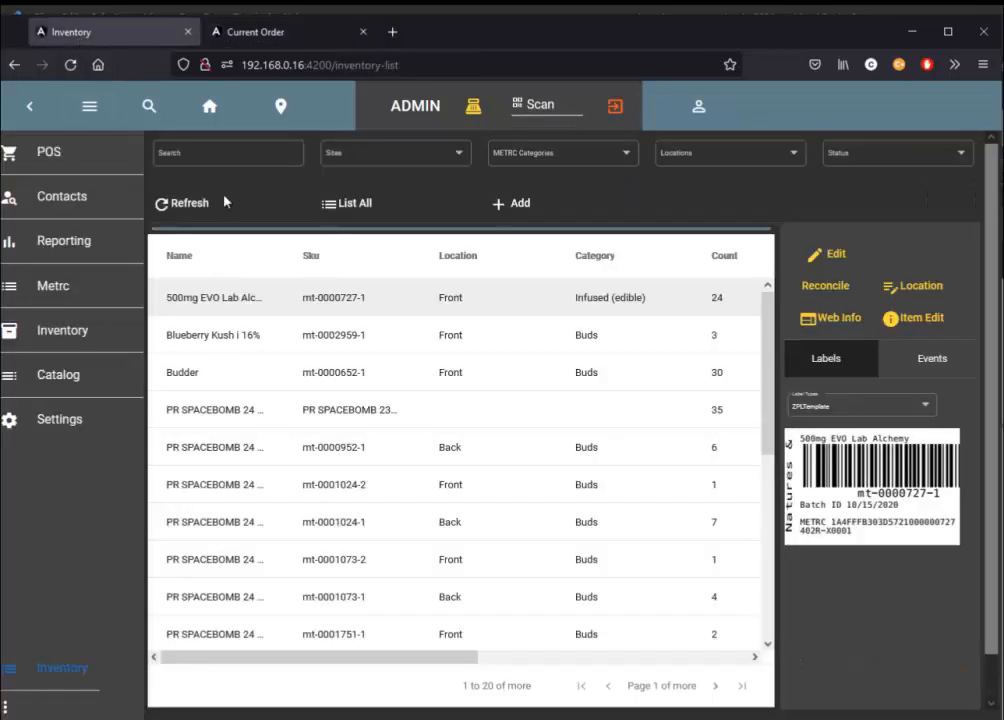
{"action": "left_click", "coordinate": [822, 258]}
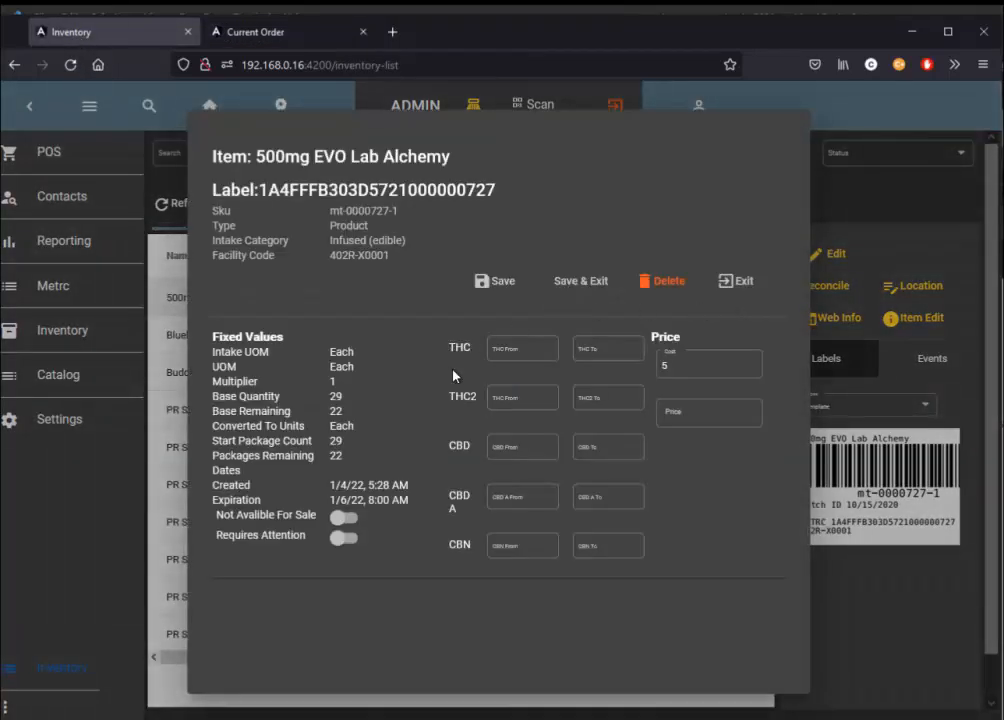
{"action": "double_click", "coordinate": [342, 415]}
{"action": "left_click", "coordinate": [741, 286]}
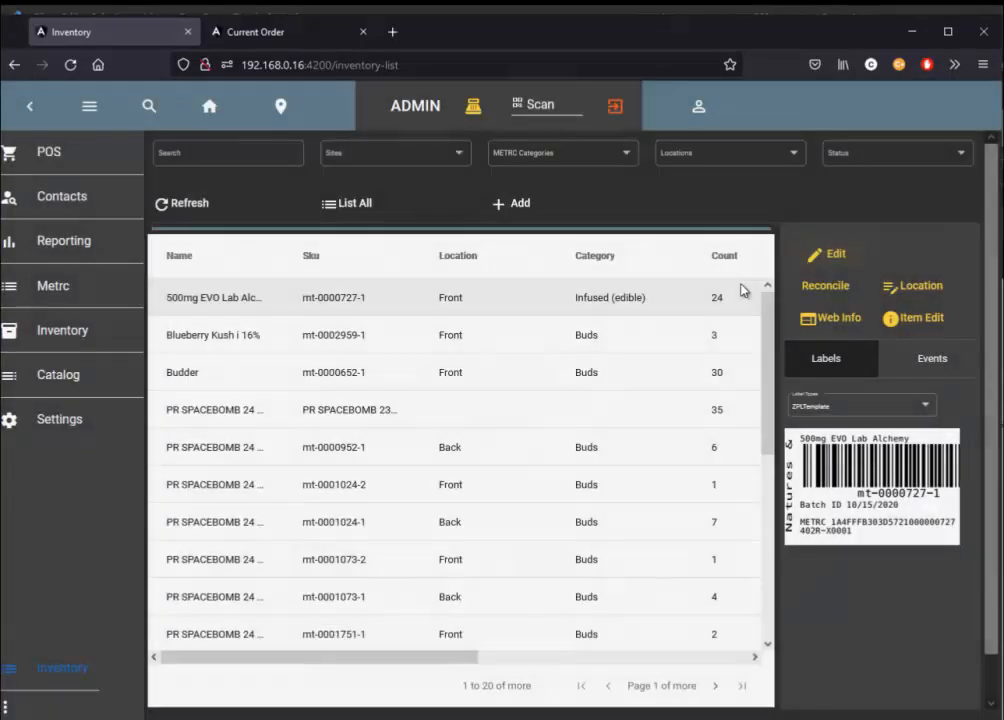
Review the event history of the 500mg EVO Lab Alchemy inventory item.
{"action": "left_click", "coordinate": [942, 358]}
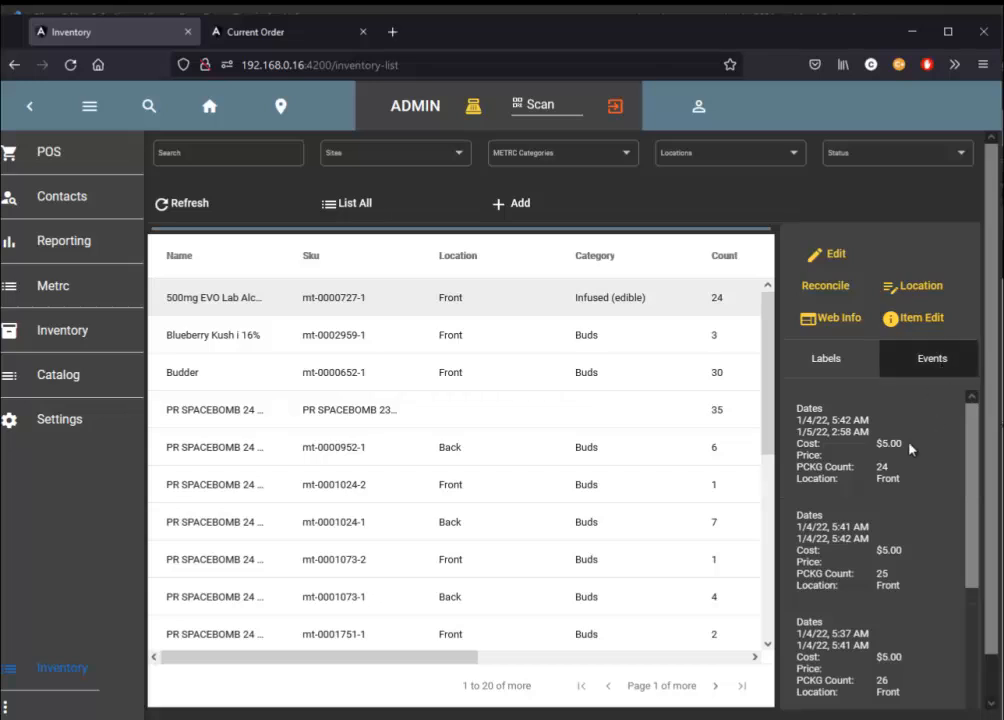
{"action": "scroll", "coordinate": [921, 466], "scroll_direction": "down", "scroll_amount": 4}
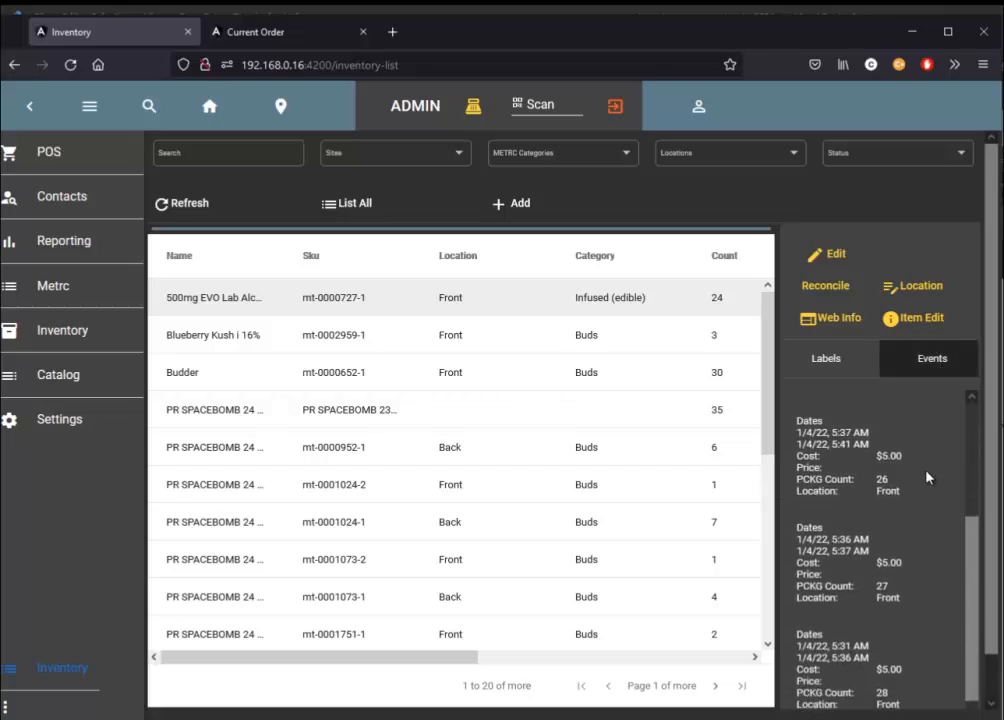
{"action": "scroll", "coordinate": [811, 549], "scroll_direction": "up", "scroll_amount": 4}
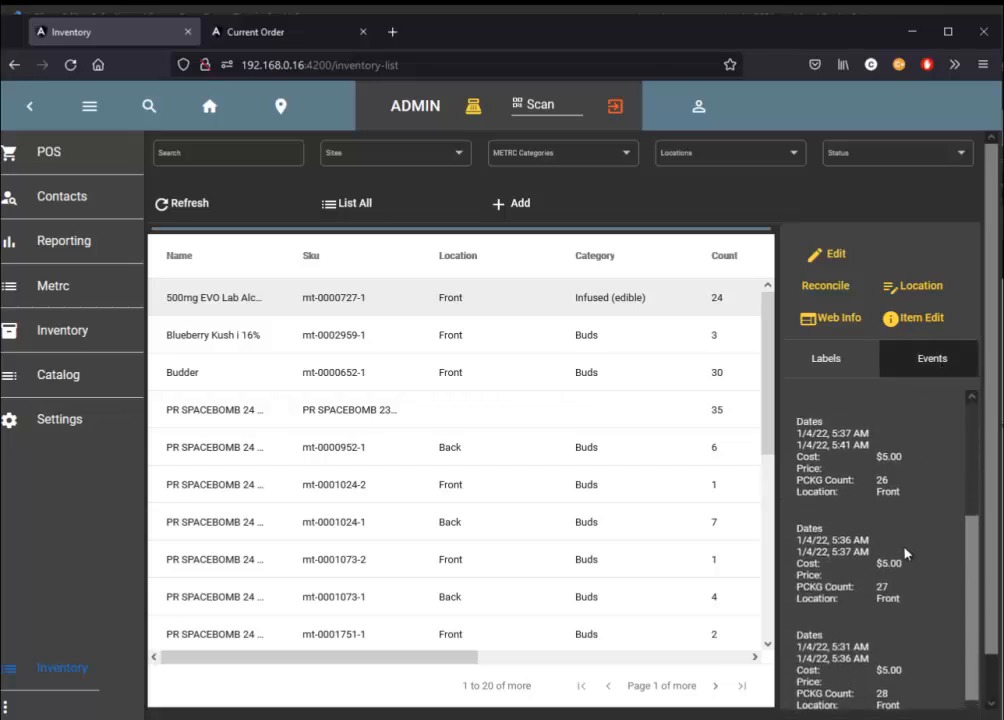
{"action": "scroll", "coordinate": [905, 556], "scroll_direction": "up", "scroll_amount": 2}
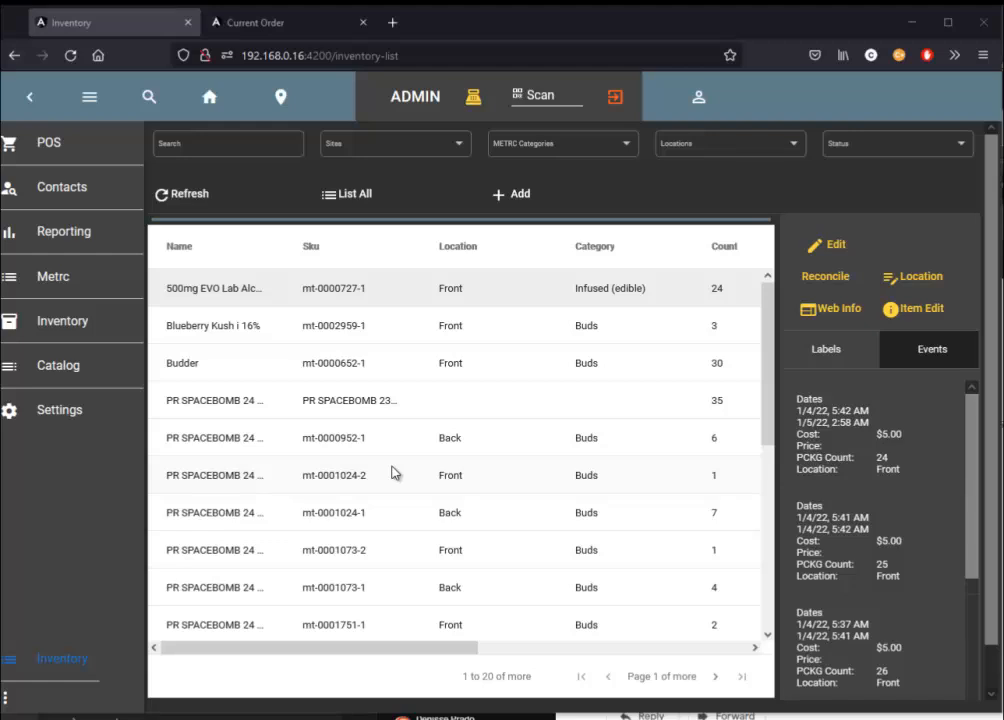
Look through the inventory list, select the PR SPACEBOMB item mt-0001024-1 stored in Back, and view its label.
{"action": "scroll", "coordinate": [410, 381], "scroll_direction": "down", "scroll_amount": 3}
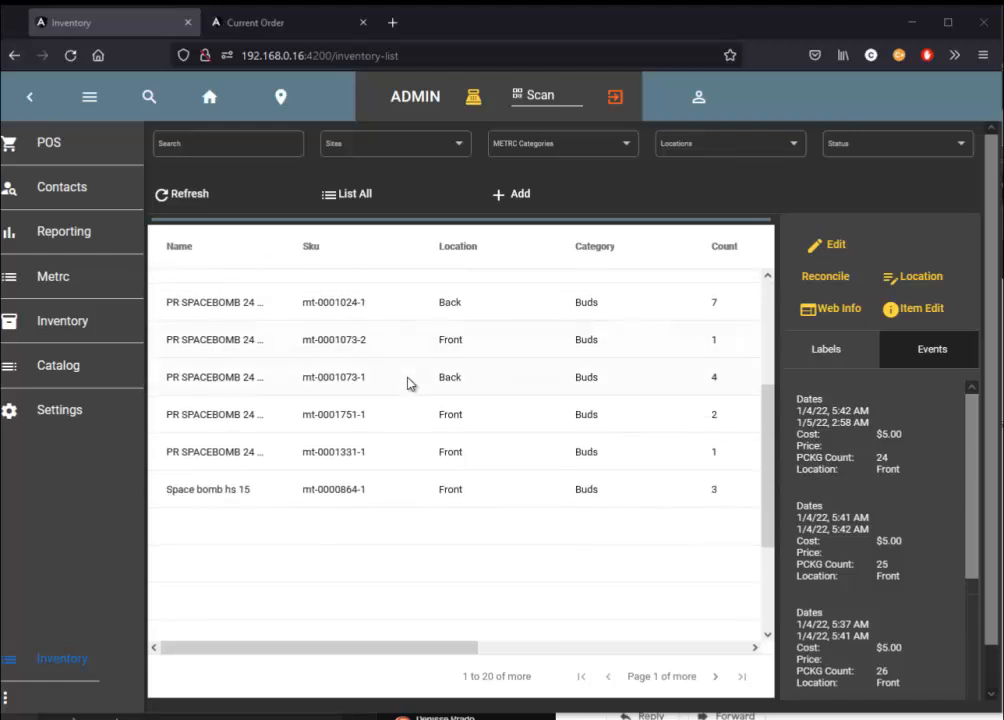
{"action": "scroll", "coordinate": [410, 383], "scroll_direction": "up", "scroll_amount": 1}
{"action": "scroll", "coordinate": [407, 383], "scroll_direction": "up", "scroll_amount": 1}
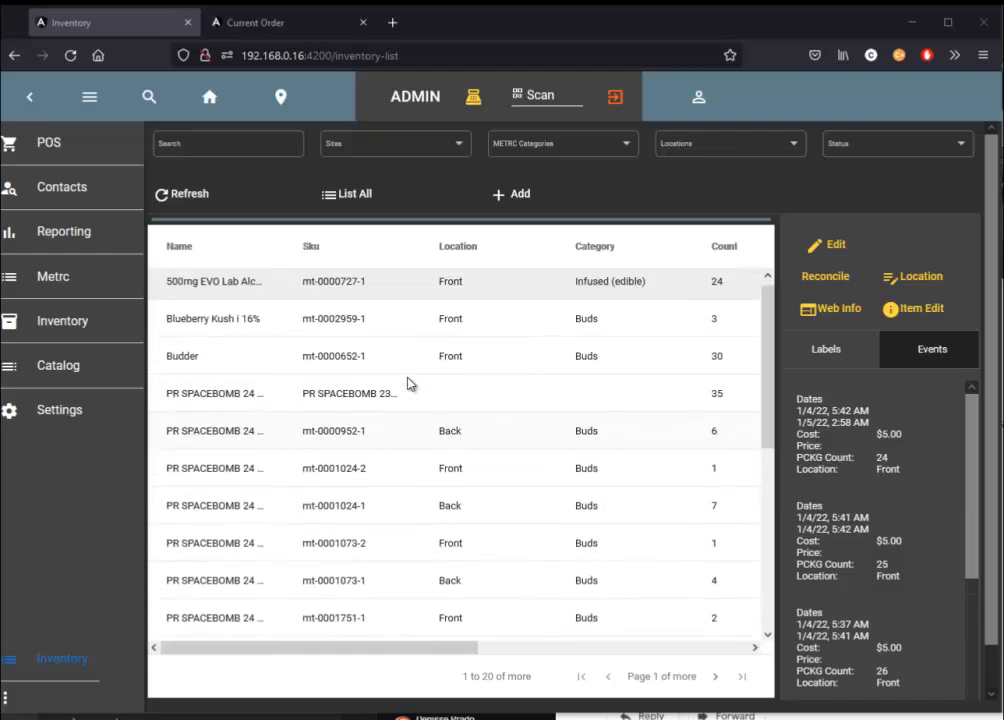
{"action": "scroll", "coordinate": [407, 383], "scroll_direction": "down", "scroll_amount": 1}
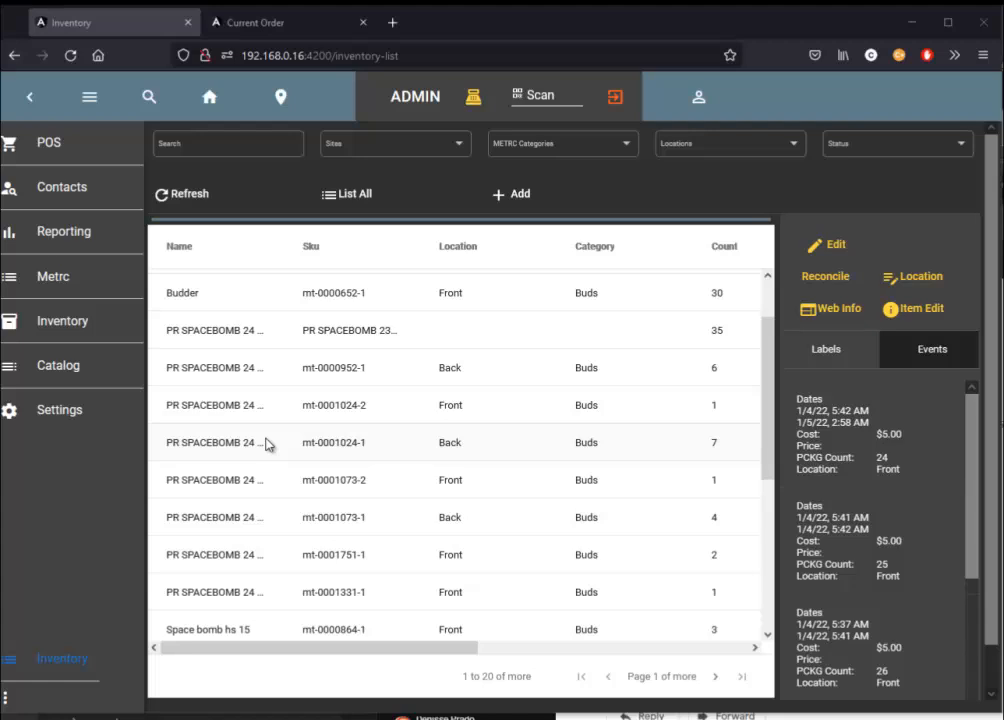
{"action": "left_click", "coordinate": [436, 453]}
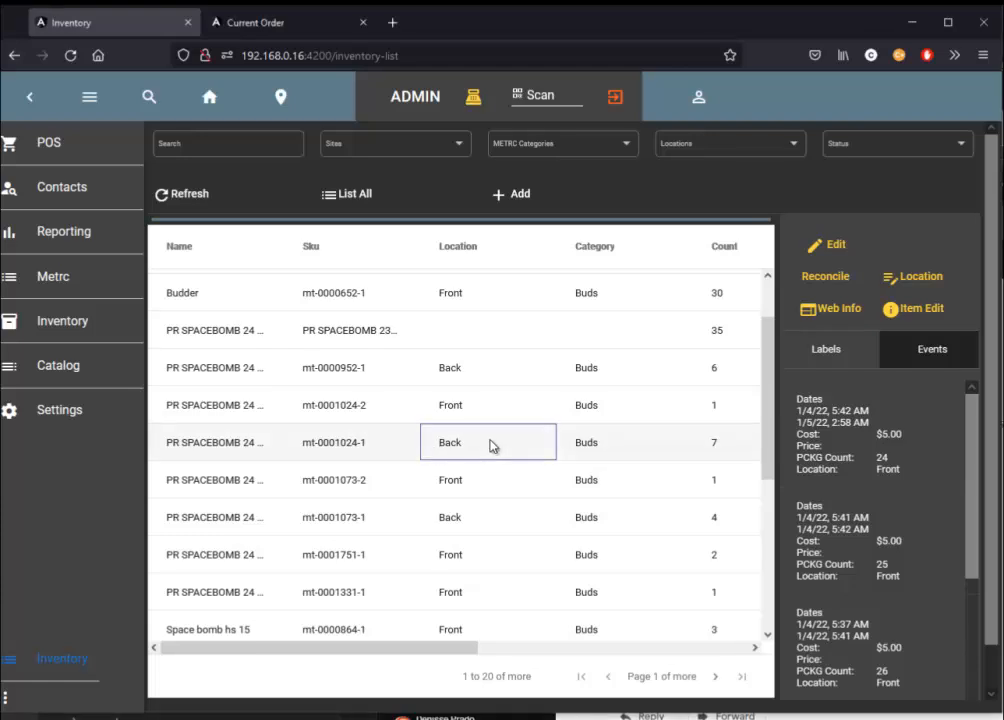
{"action": "left_click", "coordinate": [818, 345]}
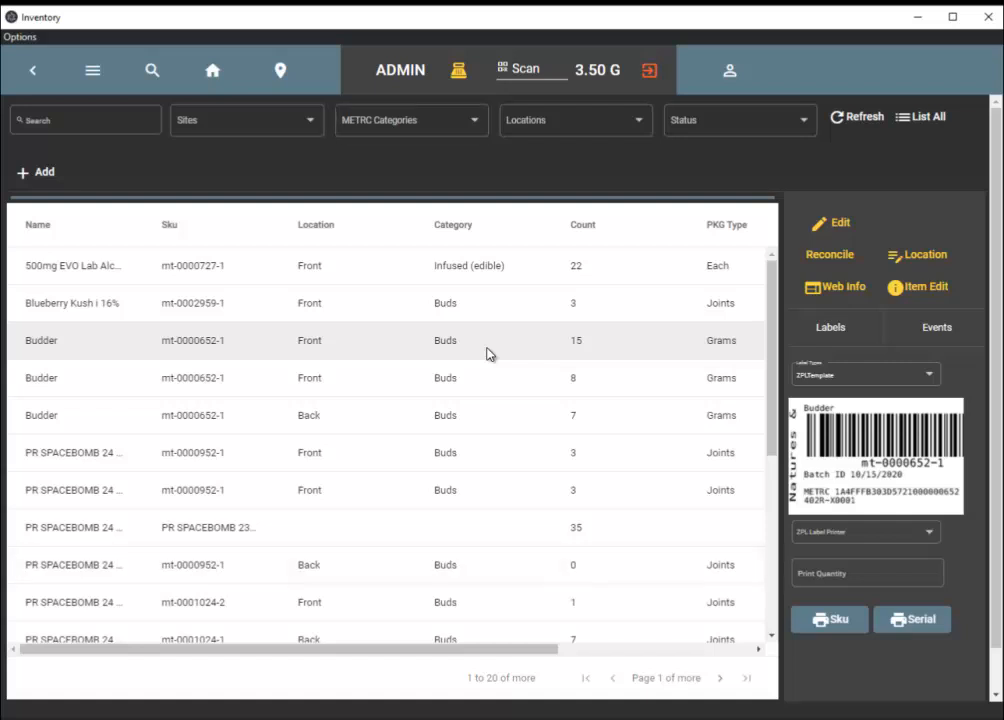
Preview the label for Blueberry Kush i 16% and check the available label types, keeping ZPLTemplate.
{"action": "left_click", "coordinate": [205, 303]}
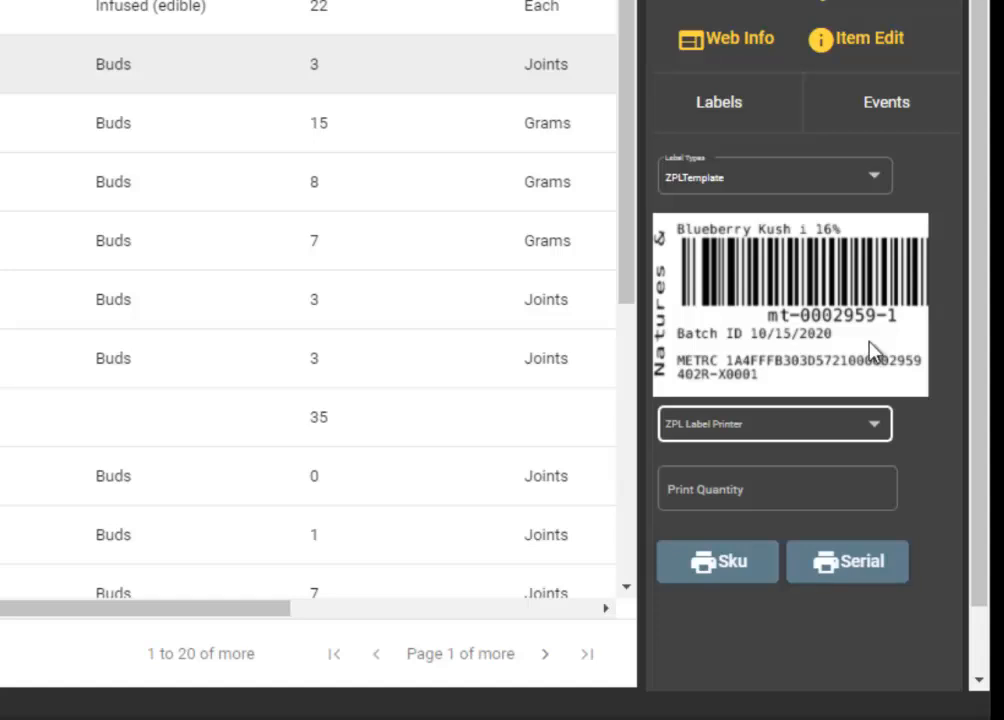
{"action": "left_click", "coordinate": [848, 217]}
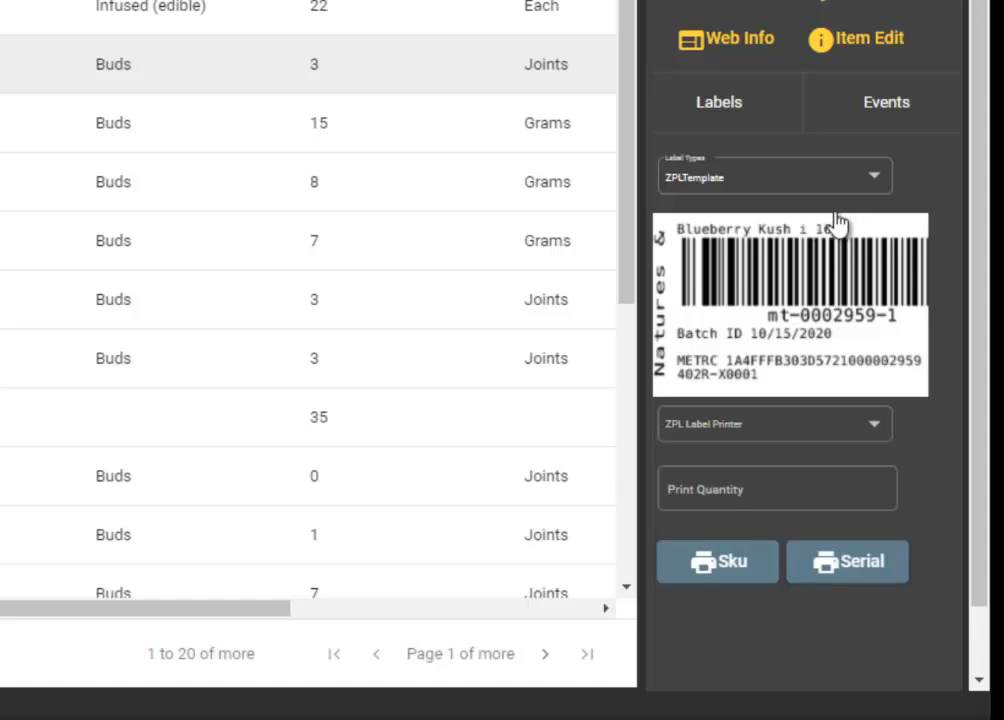
{"action": "left_click", "coordinate": [816, 256]}
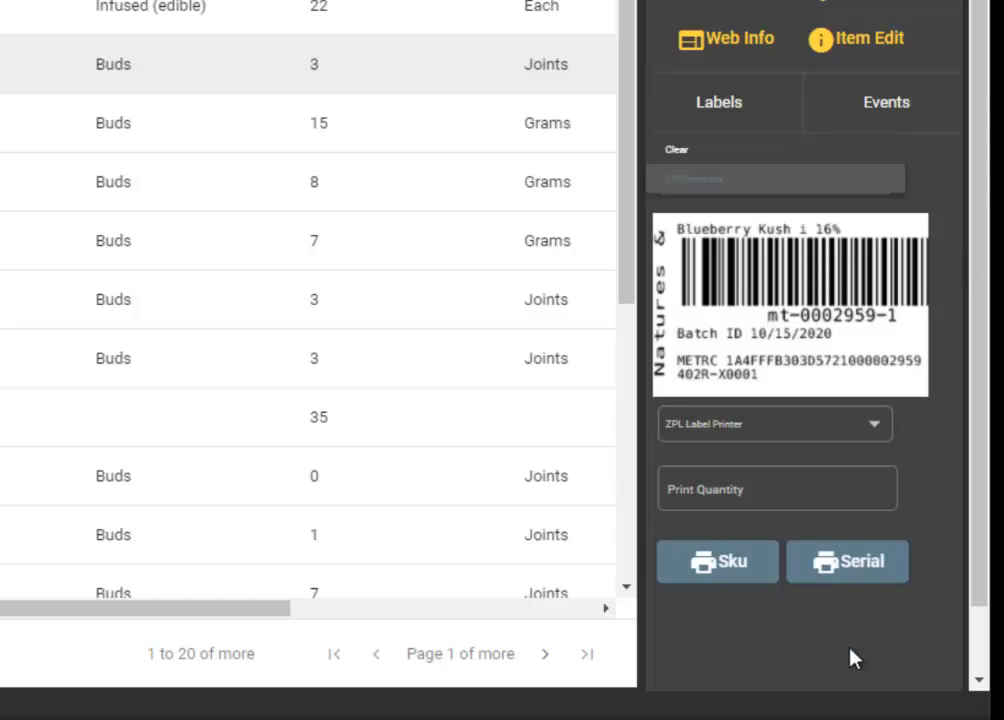
{"action": "left_click", "coordinate": [778, 180]}
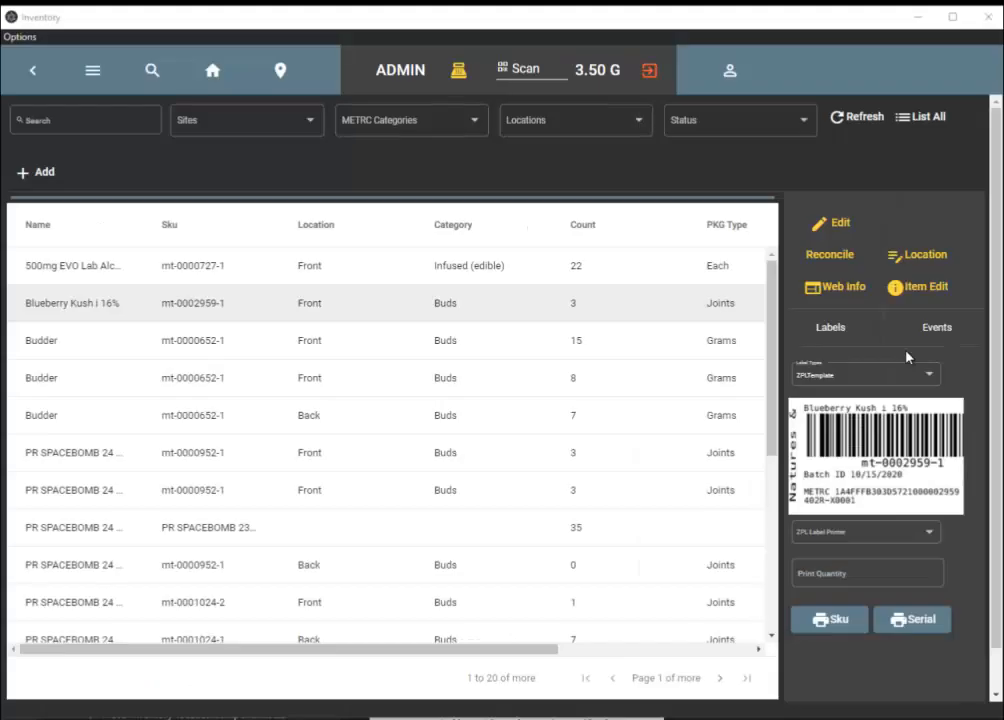
Filter the inventory by "budder" and move a quantity of 7 from the 15-count Front entry to the Back location.
{"action": "left_click", "coordinate": [108, 123]}
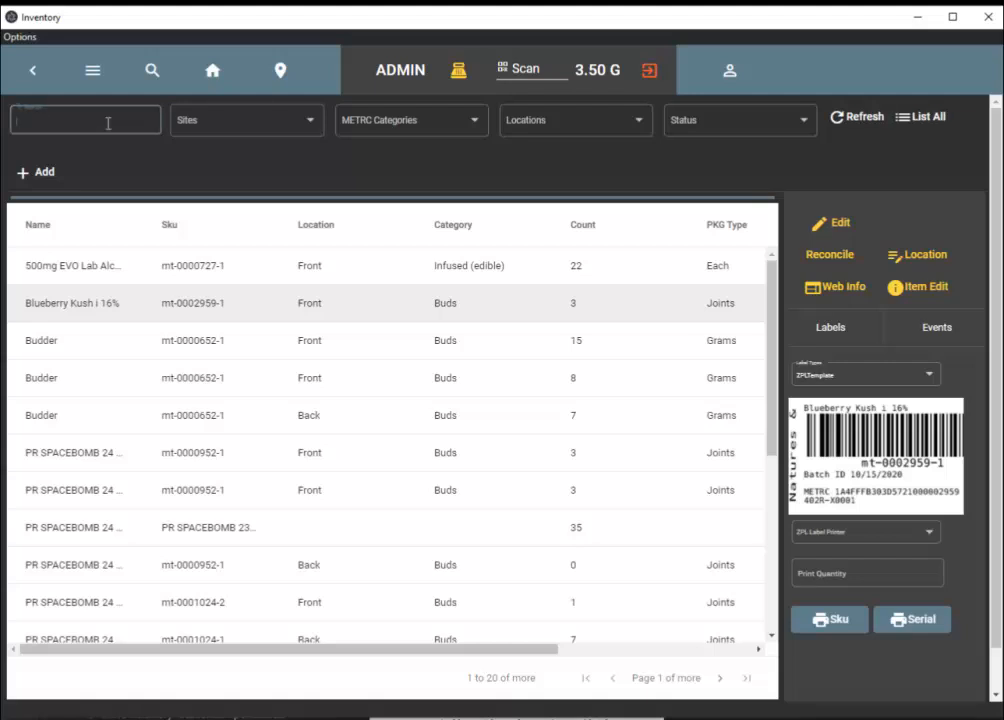
{"action": "type", "text": "budder"}
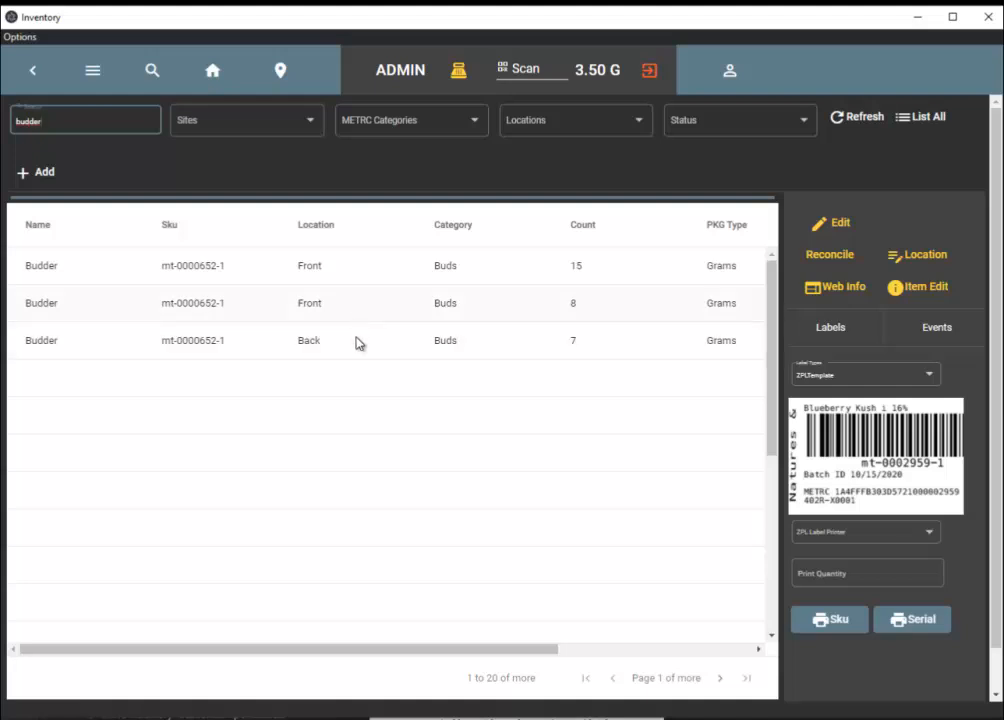
{"action": "left_click", "coordinate": [370, 268]}
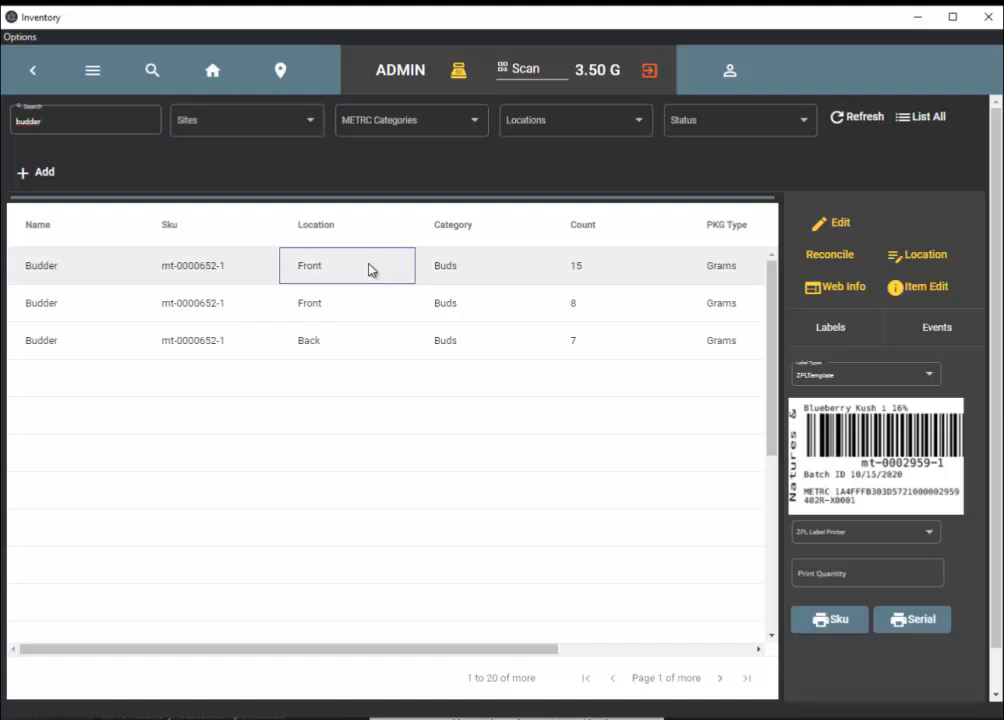
{"action": "left_click", "coordinate": [913, 262]}
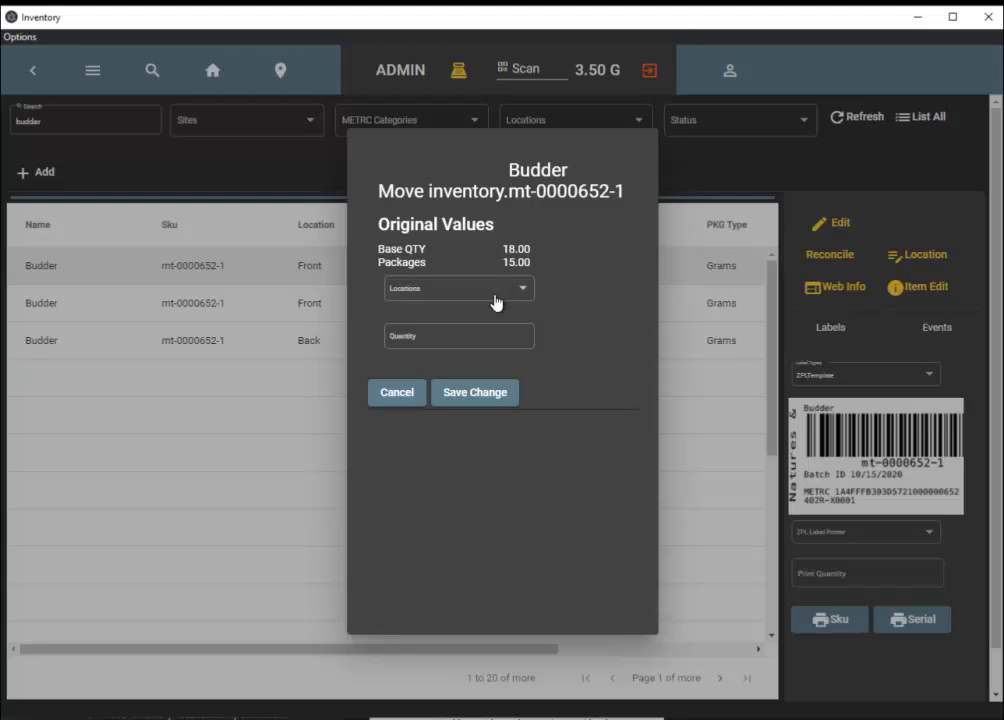
{"action": "left_click", "coordinate": [495, 301]}
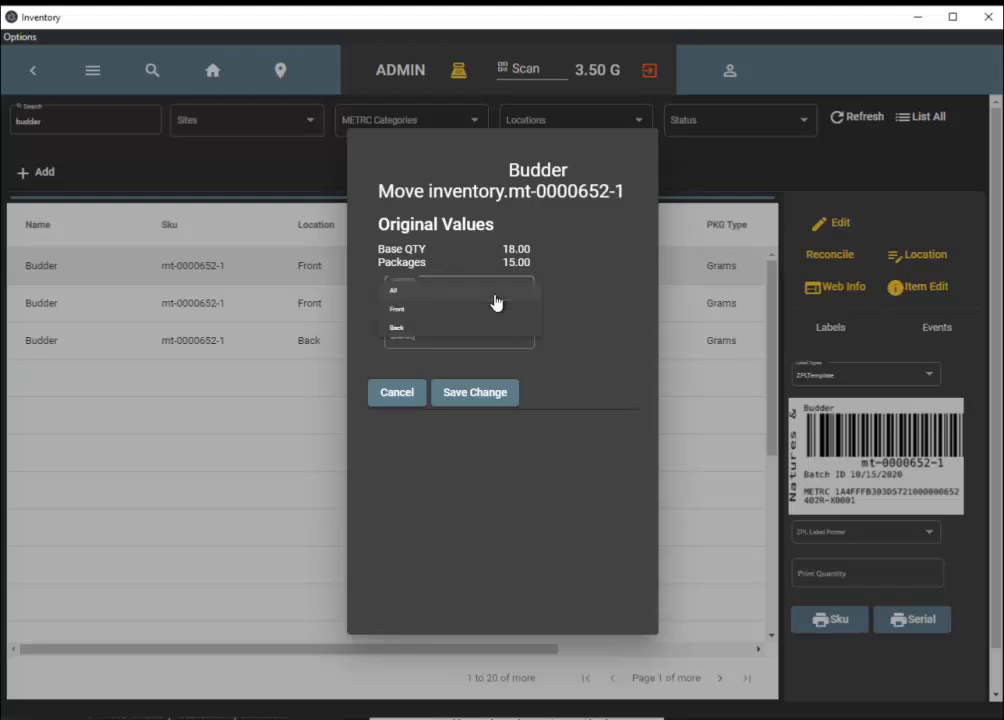
{"action": "left_click", "coordinate": [416, 328]}
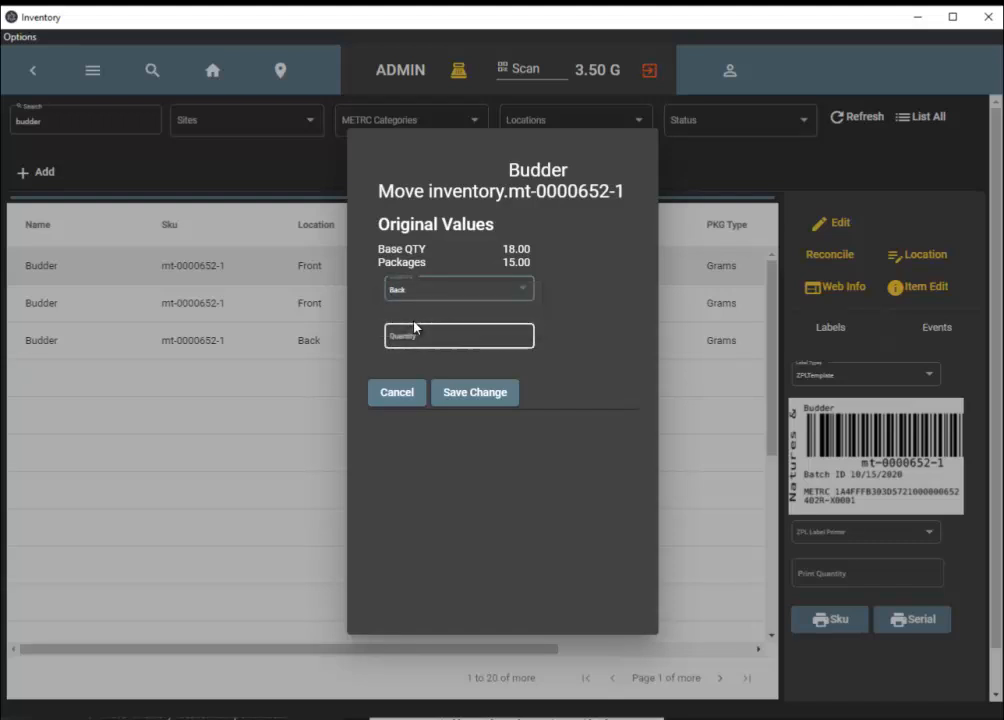
{"action": "type", "text": "7"}
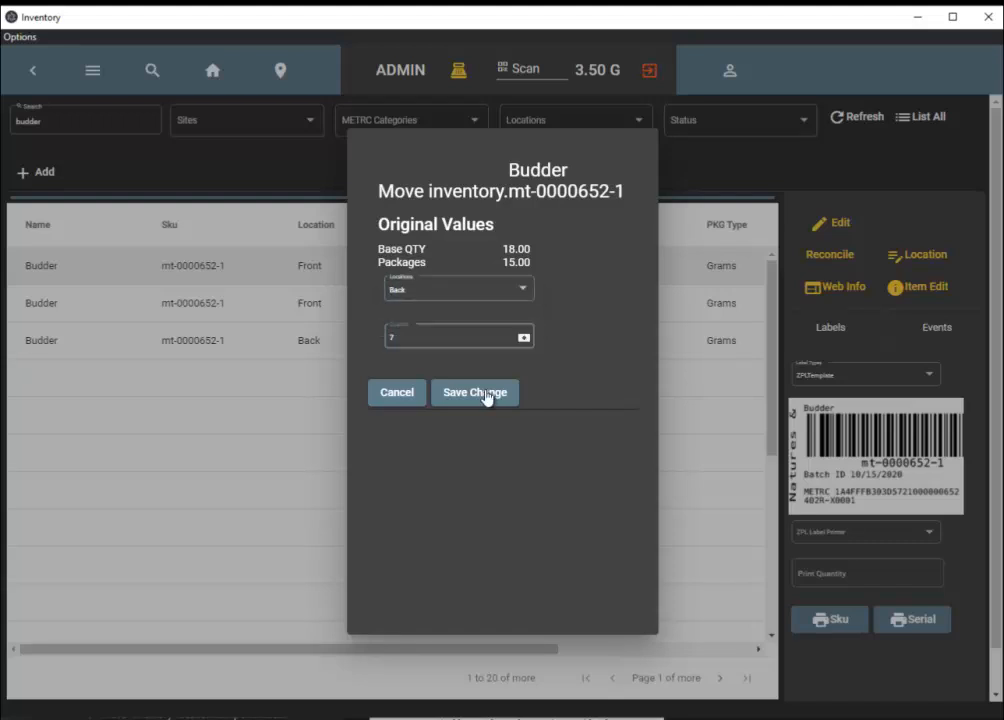
{"action": "left_click", "coordinate": [486, 394]}
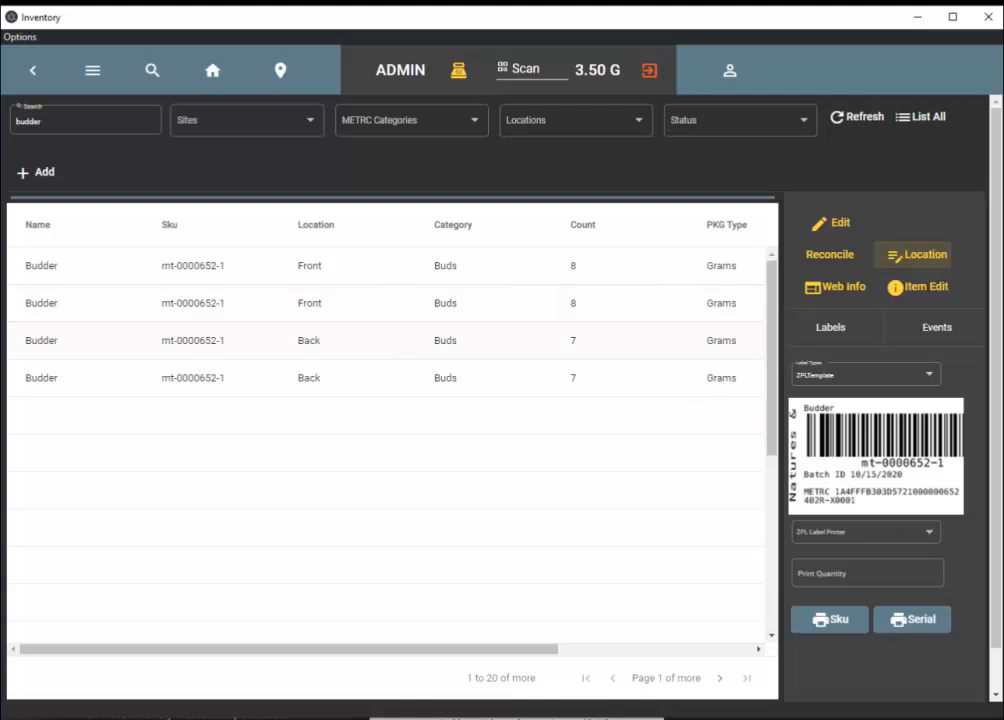
Review the Budder item's event history, and clear the search filter to list the whole inventory.
{"action": "left_click", "coordinate": [919, 334]}
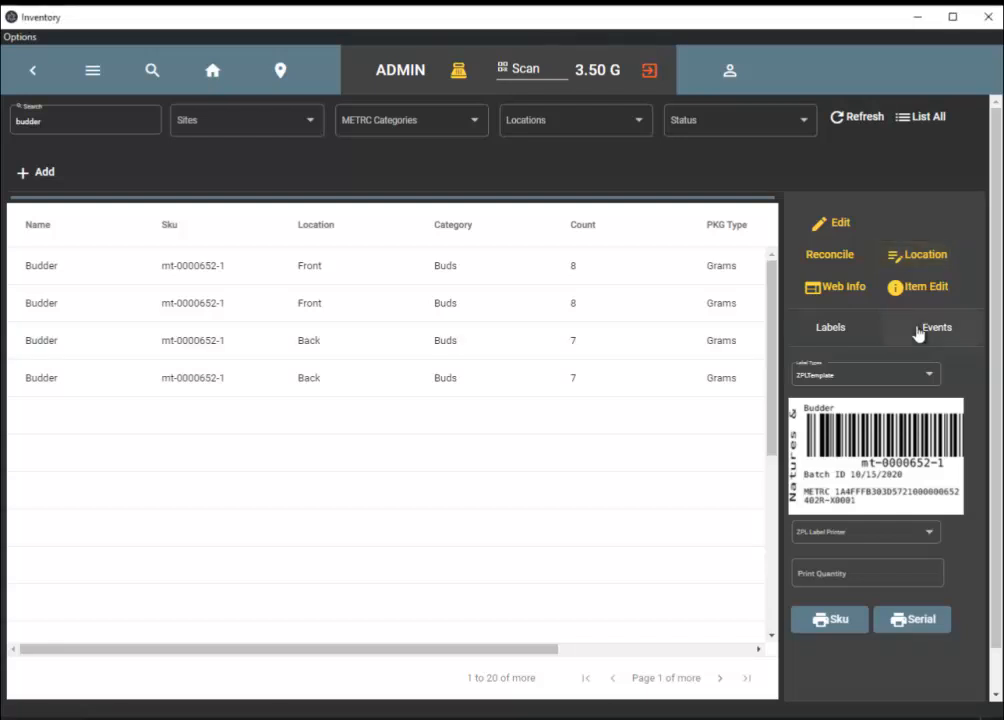
{"action": "left_click", "coordinate": [919, 334]}
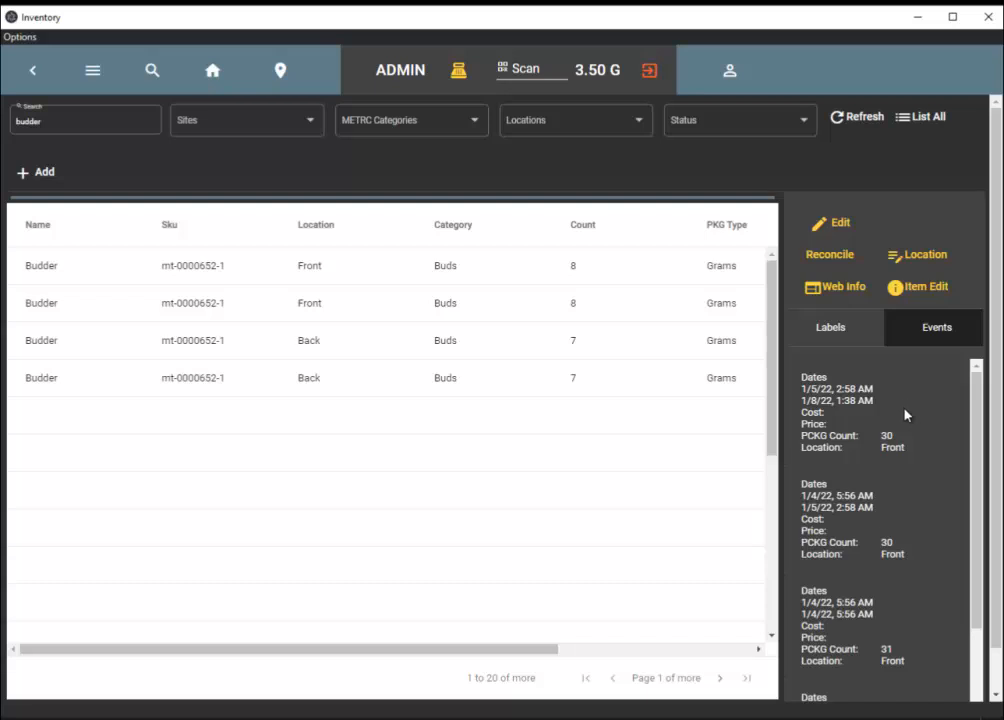
{"action": "scroll", "coordinate": [906, 415], "scroll_direction": "down", "scroll_amount": 2}
{"action": "scroll", "coordinate": [862, 510], "scroll_direction": "down", "scroll_amount": 1}
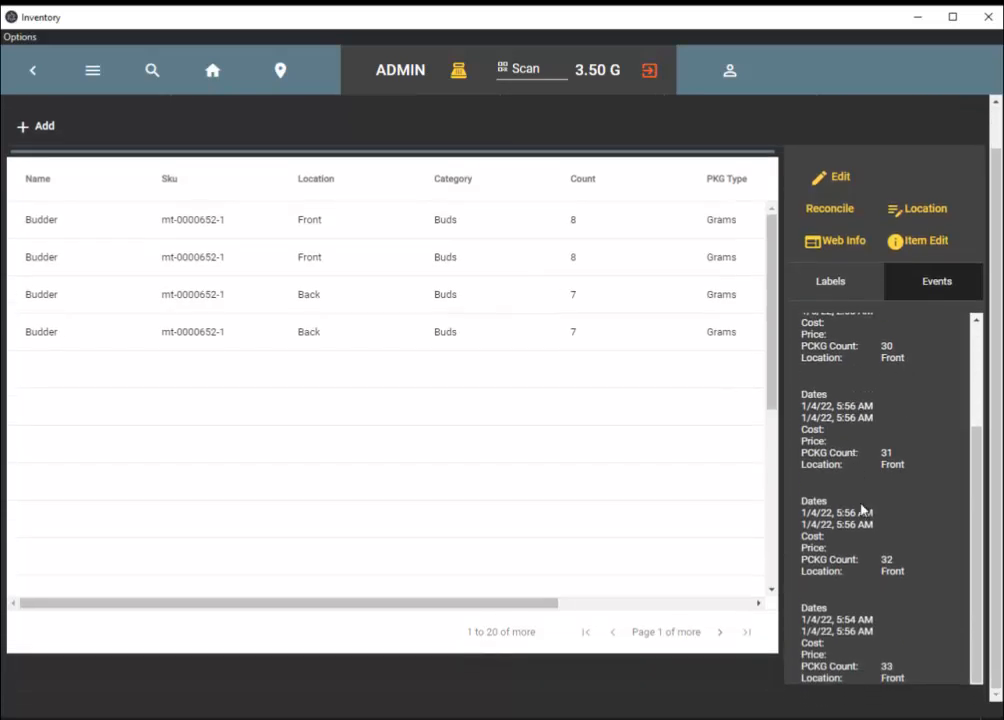
{"action": "scroll", "coordinate": [862, 510], "scroll_direction": "up", "scroll_amount": 5}
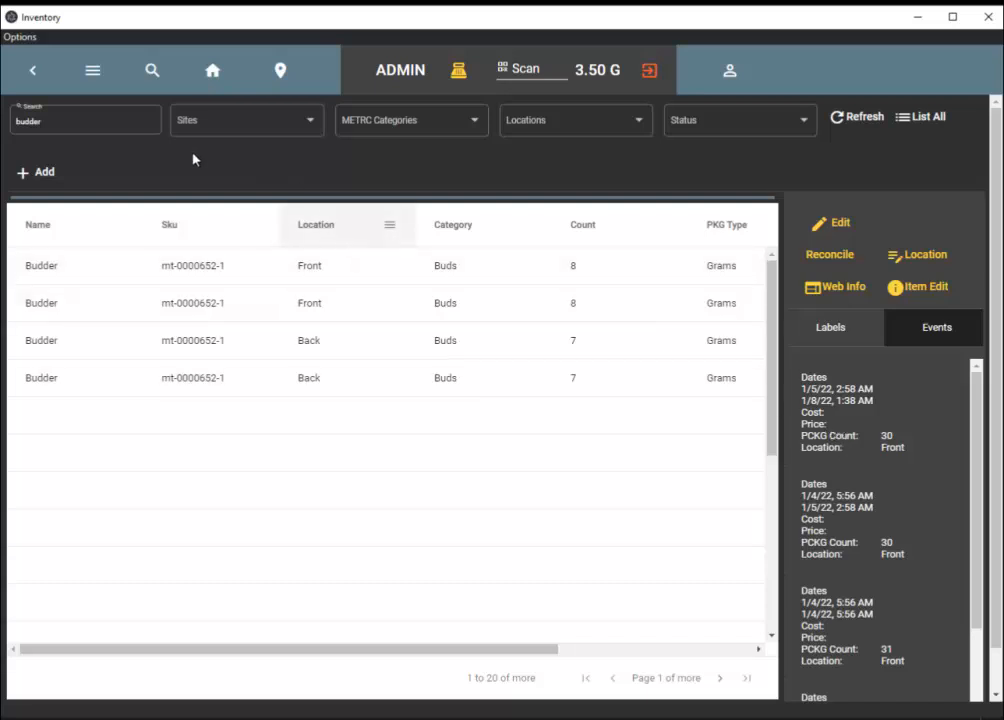
{"action": "double_click", "coordinate": [40, 121]}
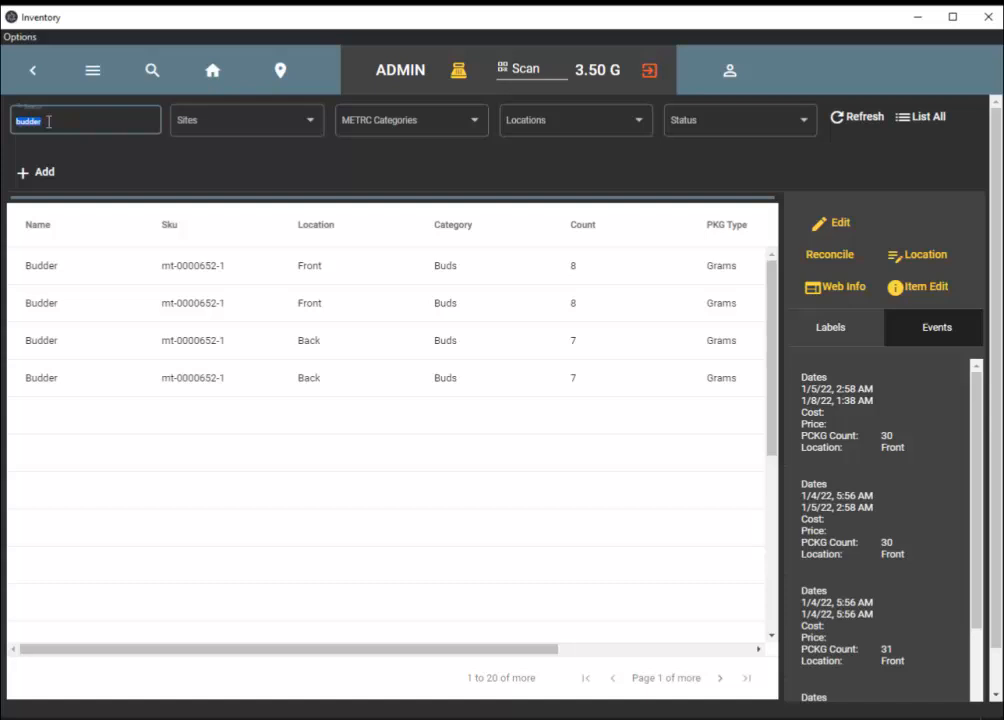
{"action": "key", "text": "BackSpace"}
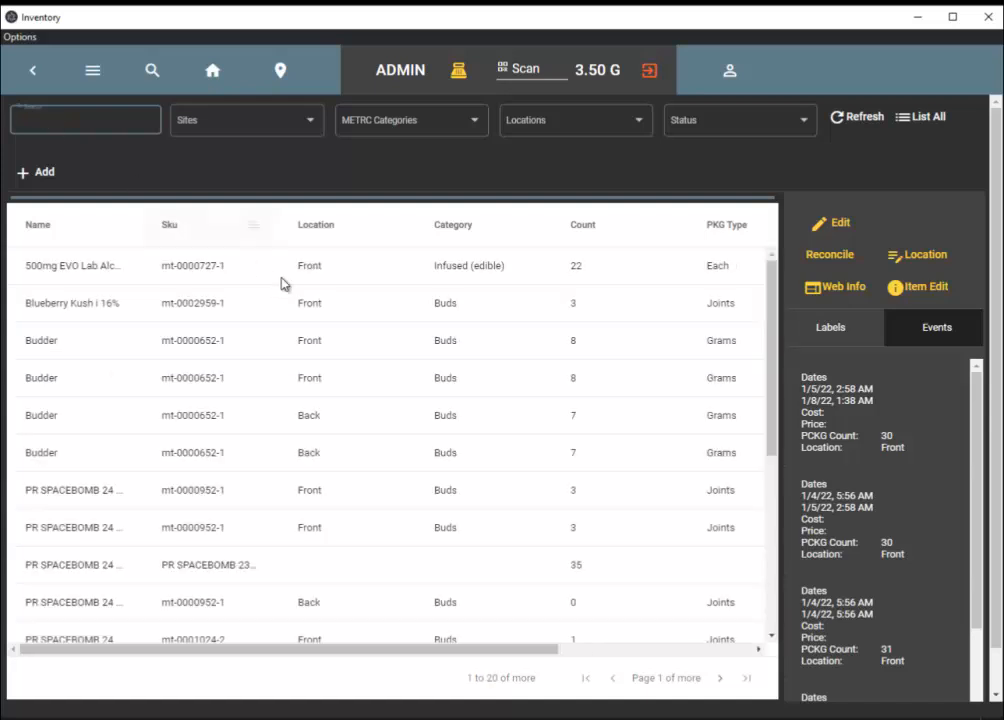
Select the 500mg EVO Lab Alchemy inventory entry and look through its event history.
{"action": "left_click", "coordinate": [284, 310]}
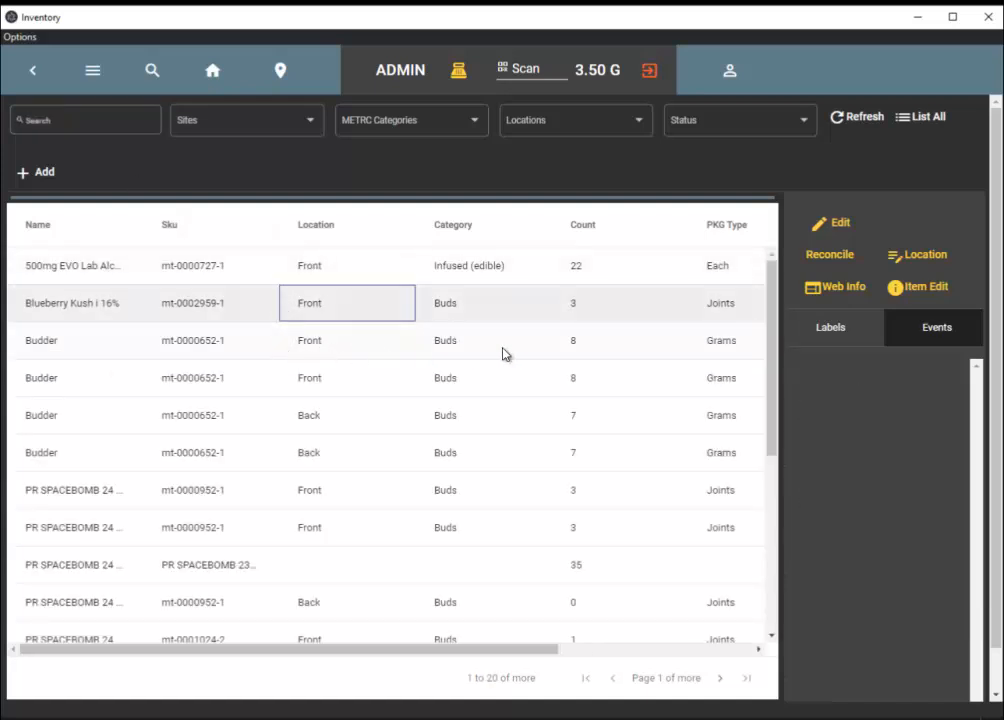
{"action": "left_click", "coordinate": [426, 268]}
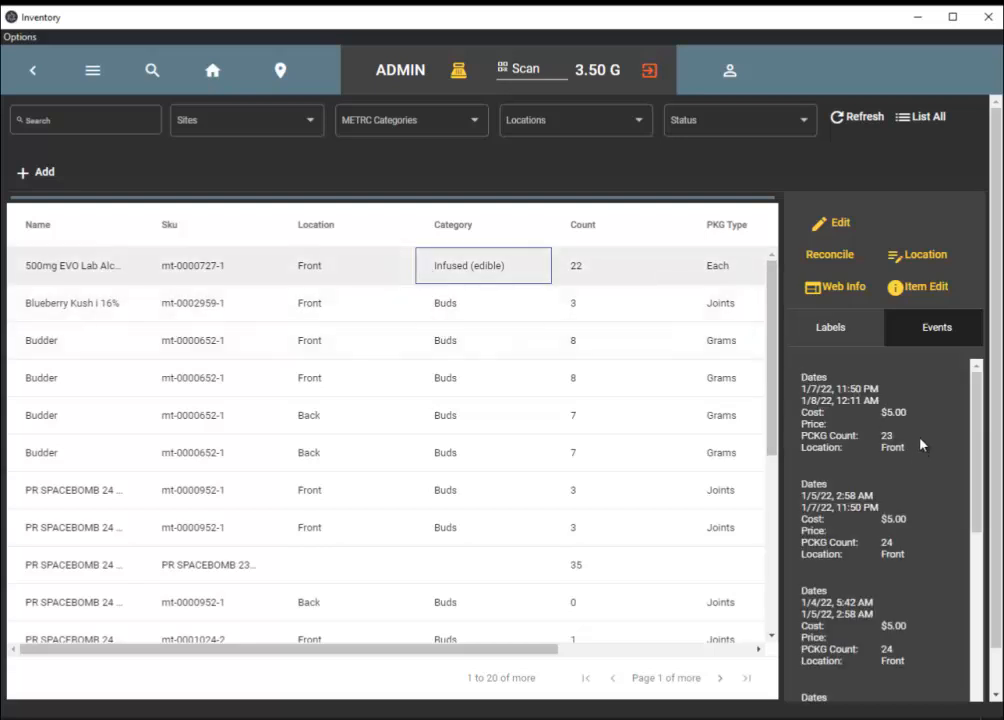
{"action": "scroll", "coordinate": [914, 525], "scroll_direction": "down", "scroll_amount": 10}
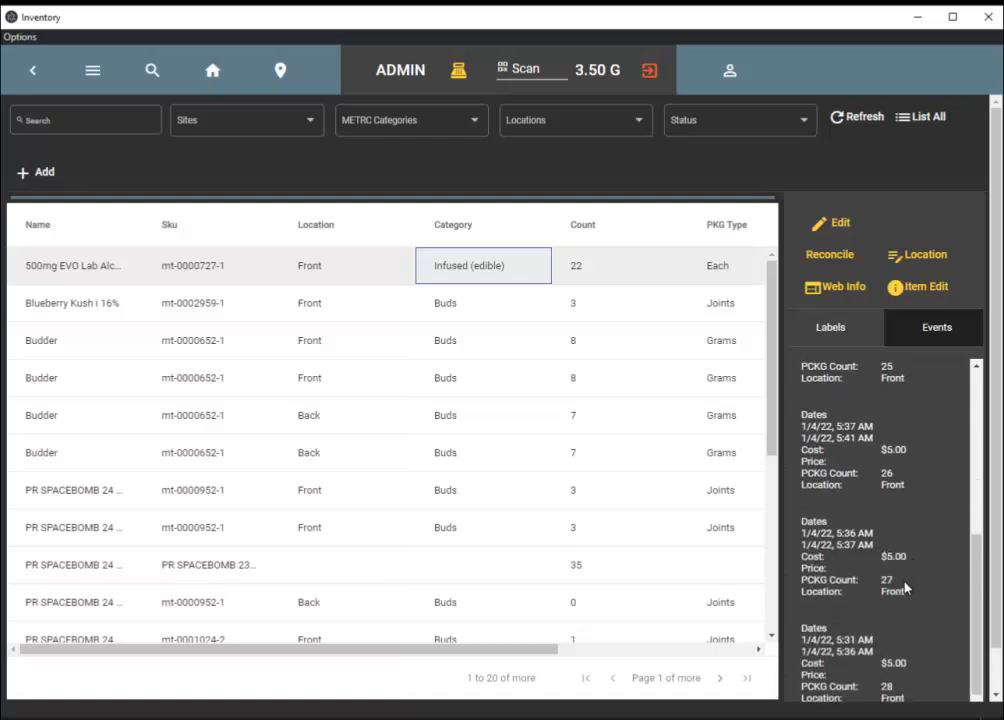
{"action": "scroll", "coordinate": [918, 616], "scroll_direction": "down", "scroll_amount": 3}
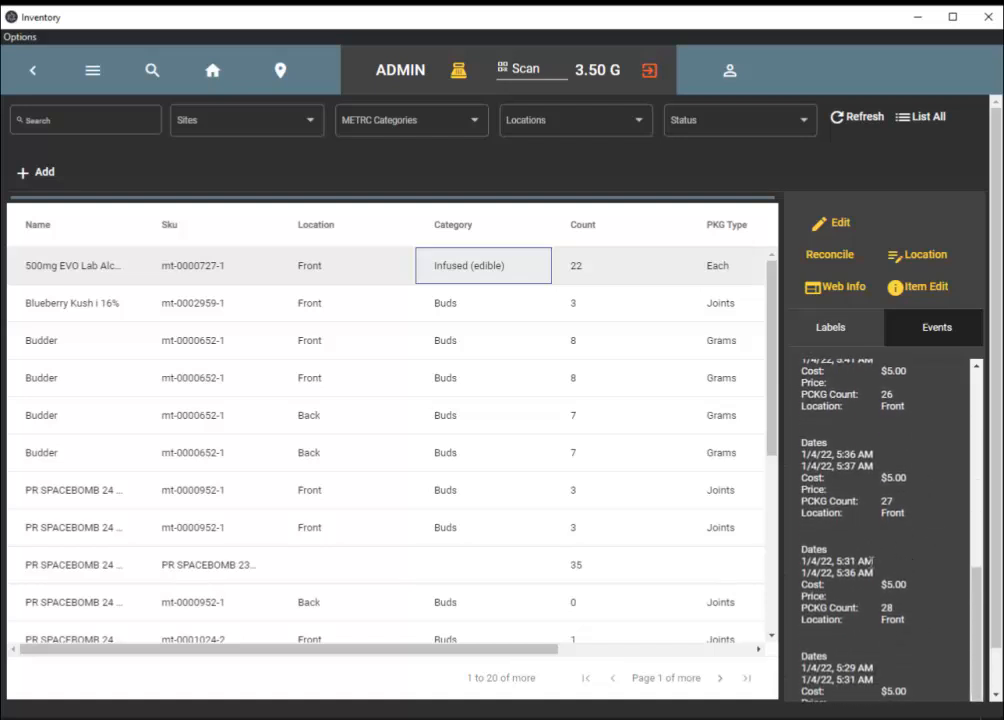
{"action": "scroll", "coordinate": [903, 525], "scroll_direction": "up", "scroll_amount": 4}
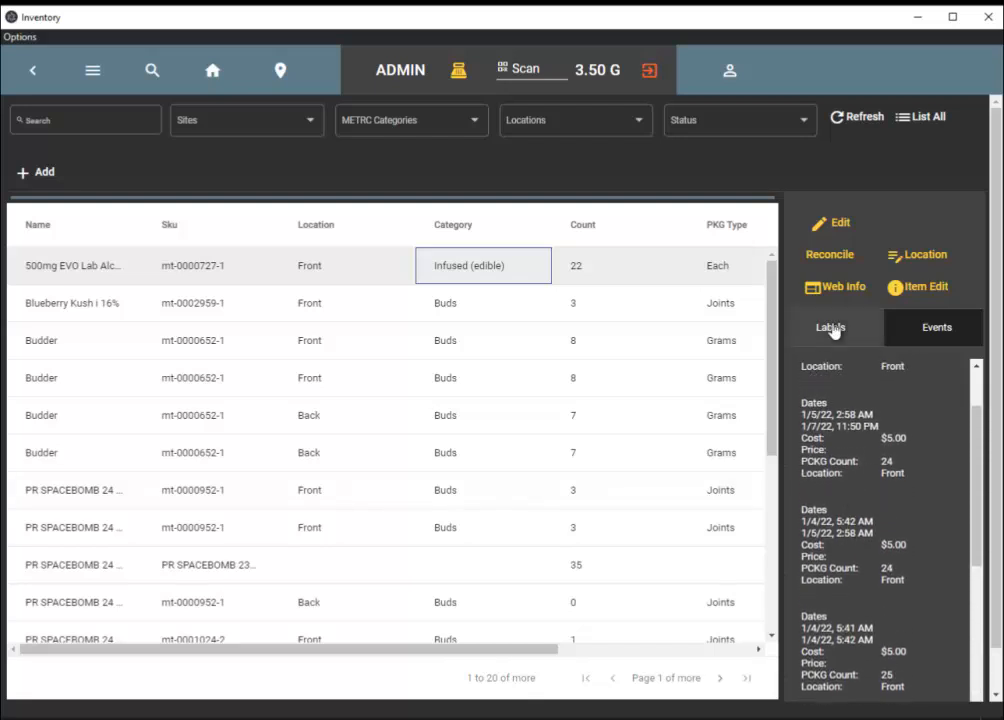
View the inventory details and the item settings of 500mg EVO Lab Alchemy, leaving both without saving.
{"action": "left_click", "coordinate": [838, 226]}
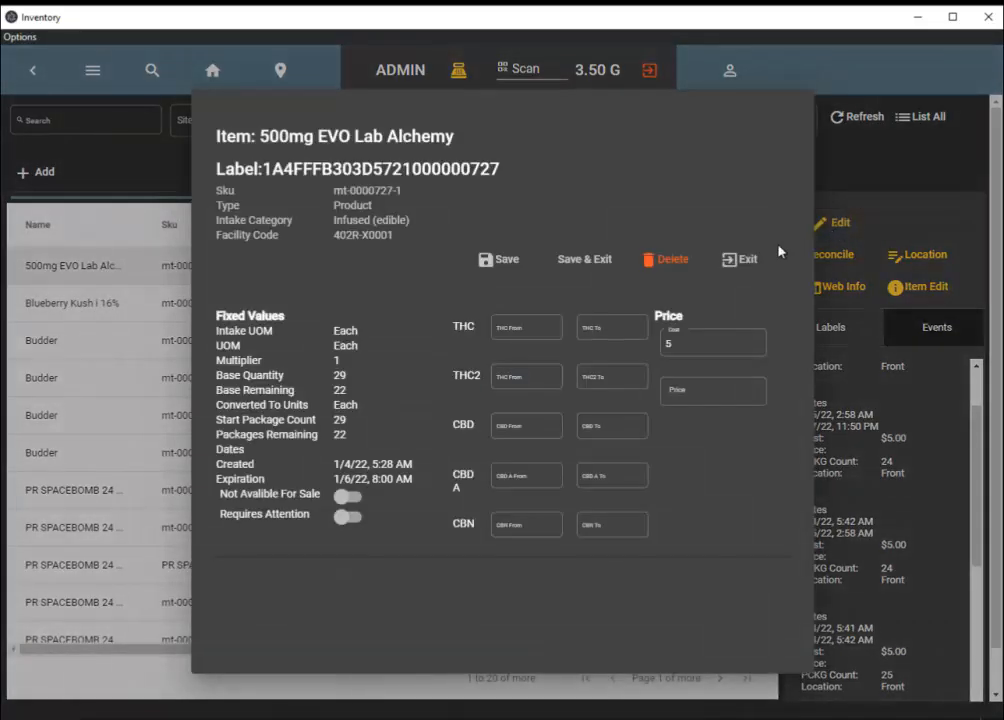
{"action": "left_click", "coordinate": [739, 262]}
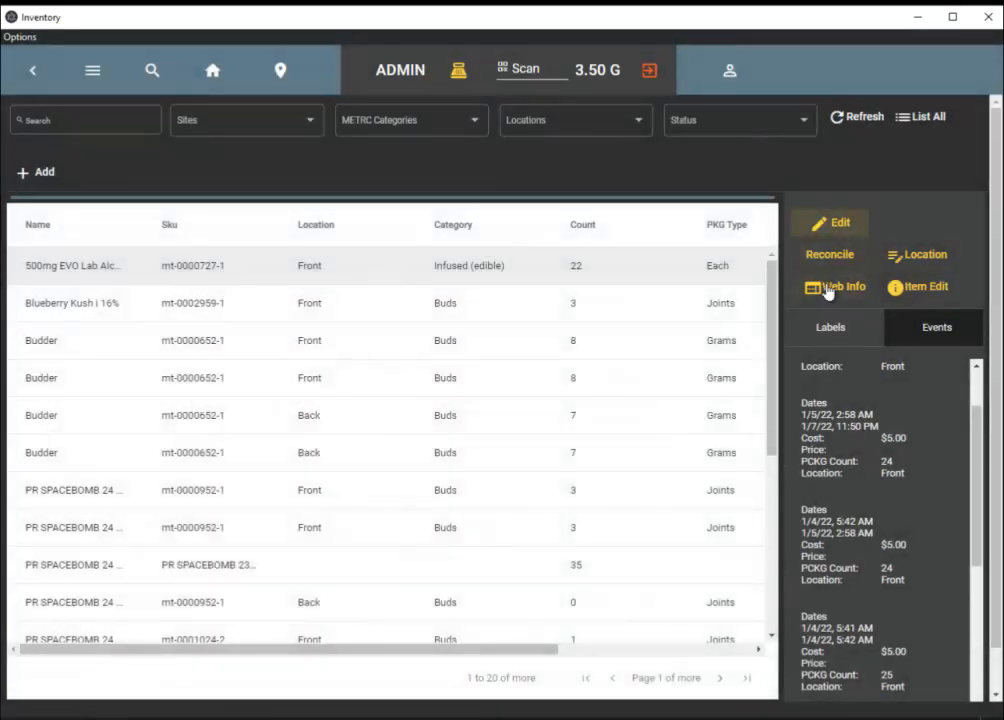
{"action": "left_click", "coordinate": [903, 288]}
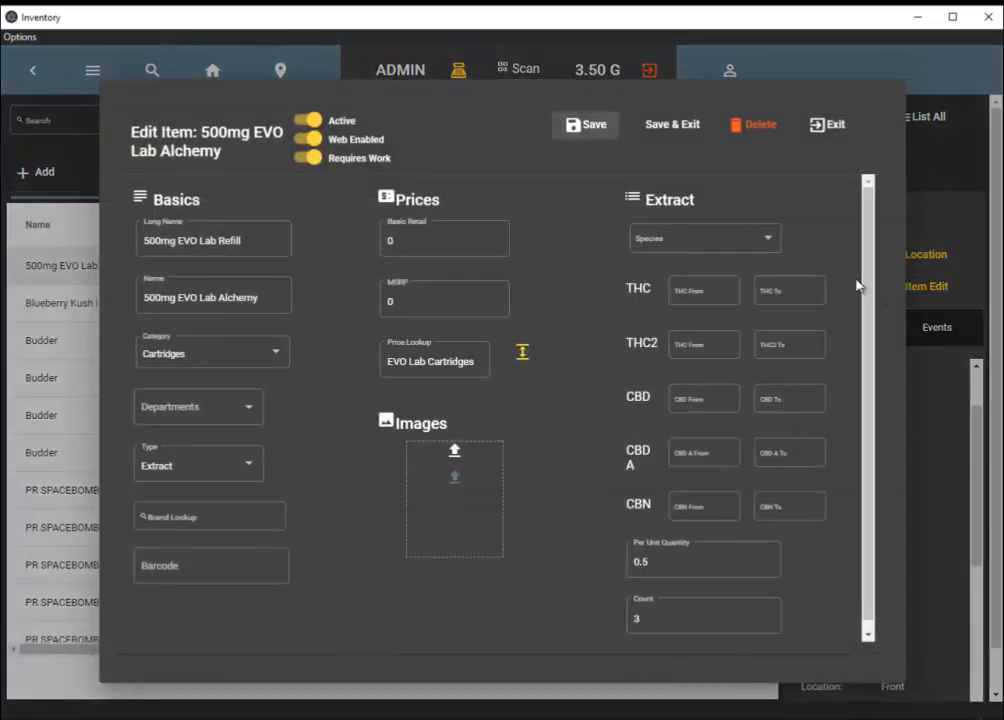
{"action": "left_click", "coordinate": [815, 138]}
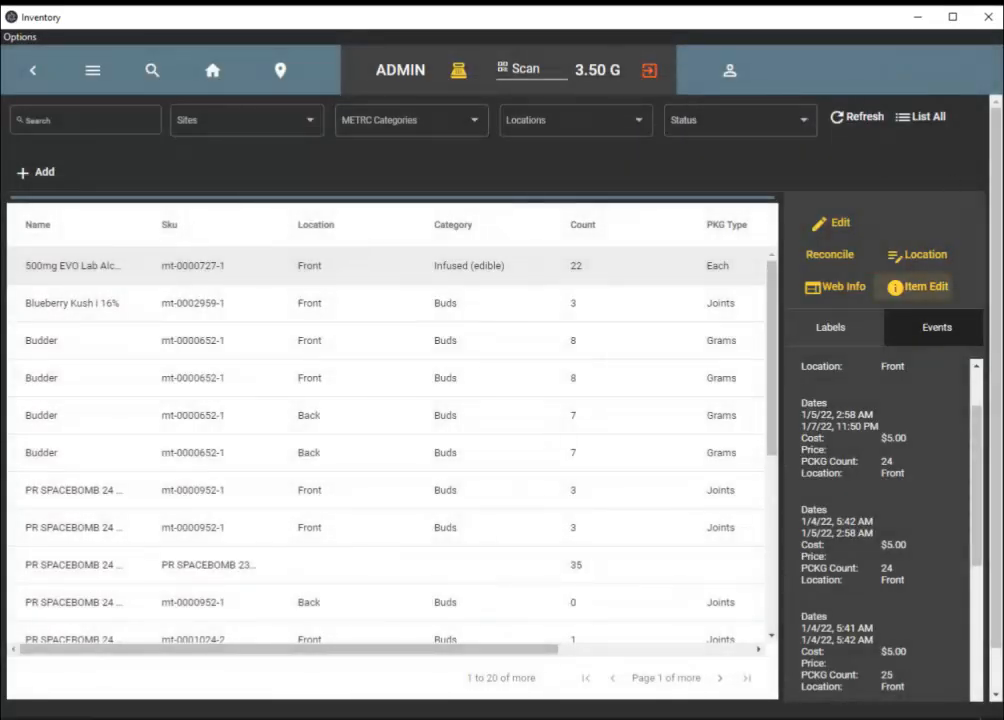
Switch to the browser version of the point of sale and show its METRC package list.
{"action": "key", "text": "alt+Tab"}
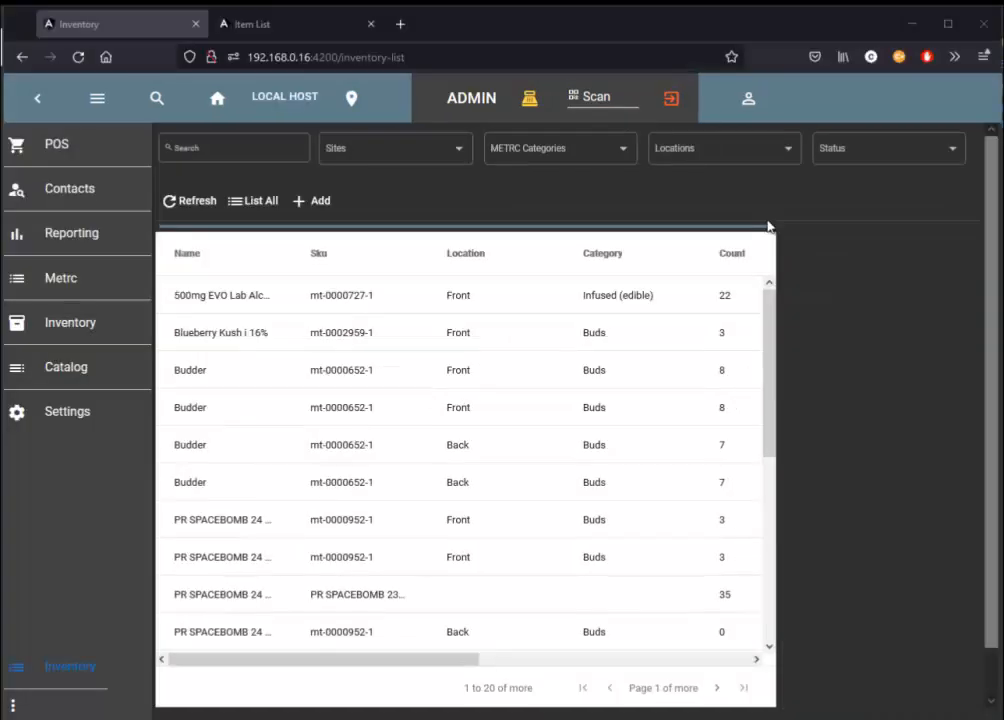
{"action": "left_click", "coordinate": [103, 284]}
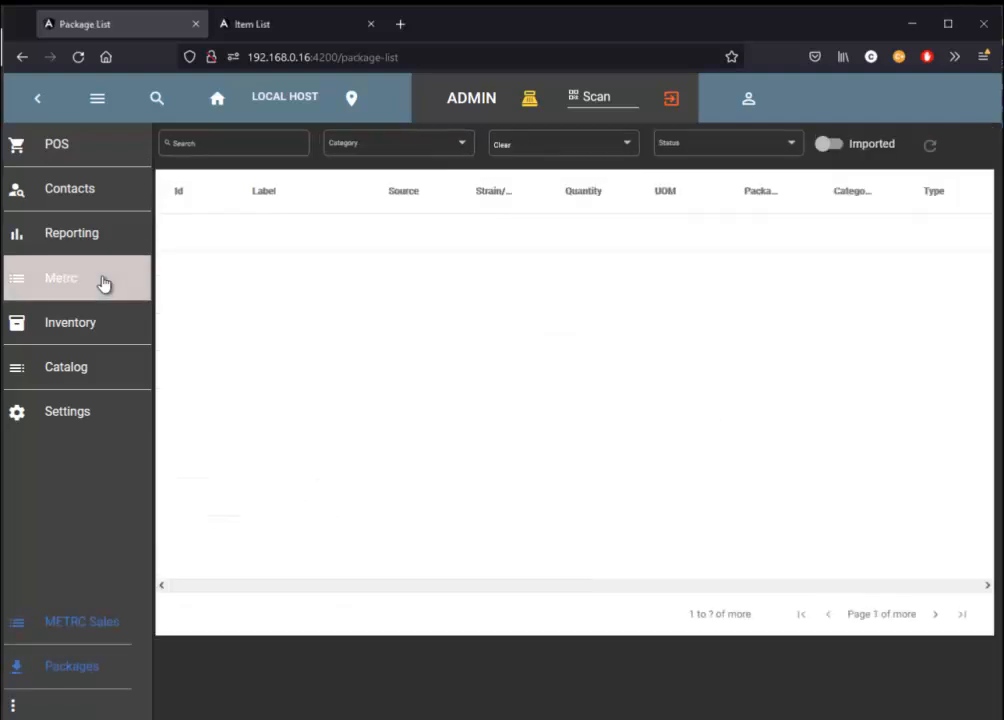
{"action": "left_click", "coordinate": [98, 99]}
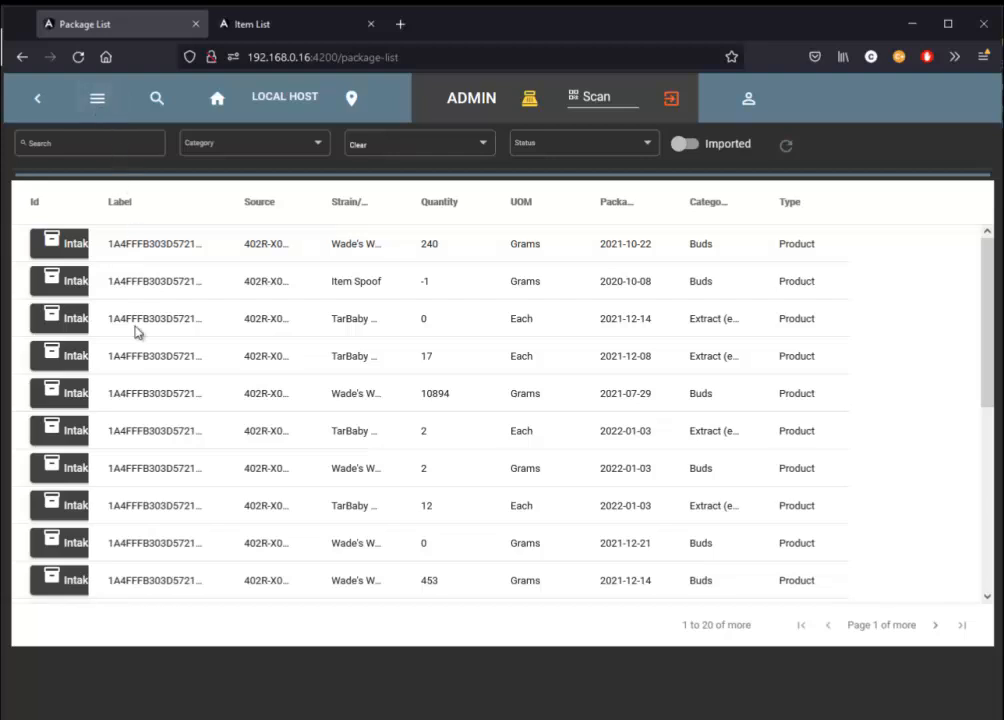
{"action": "left_click", "coordinate": [100, 102]}
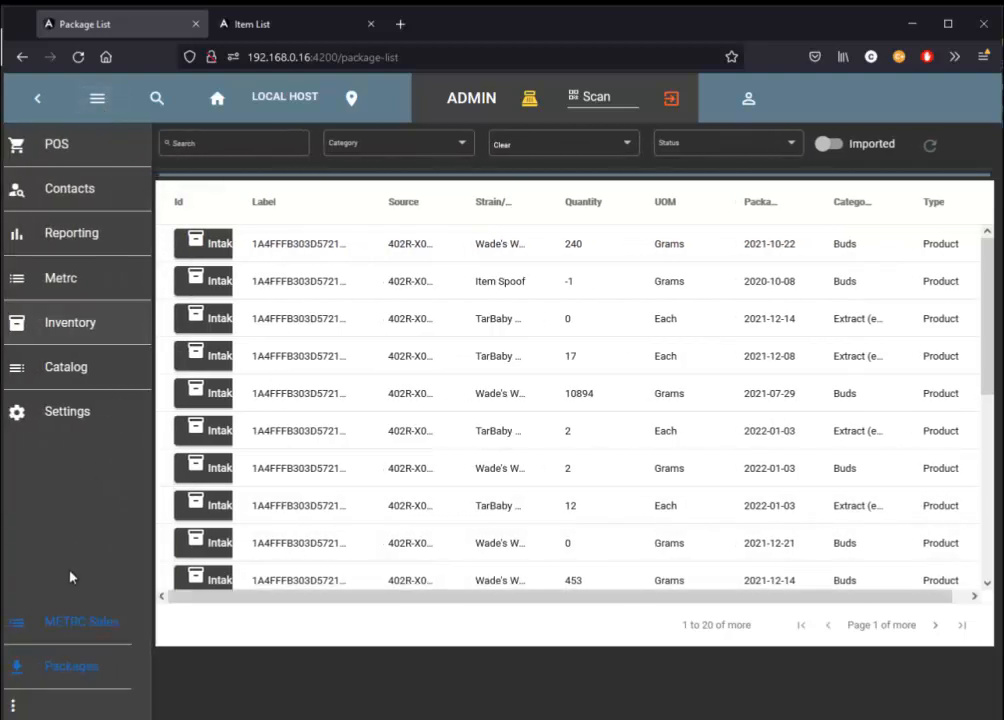
Open the METRC facilities list and look through the facility names, numbers and types.
{"action": "left_click", "coordinate": [11, 706]}
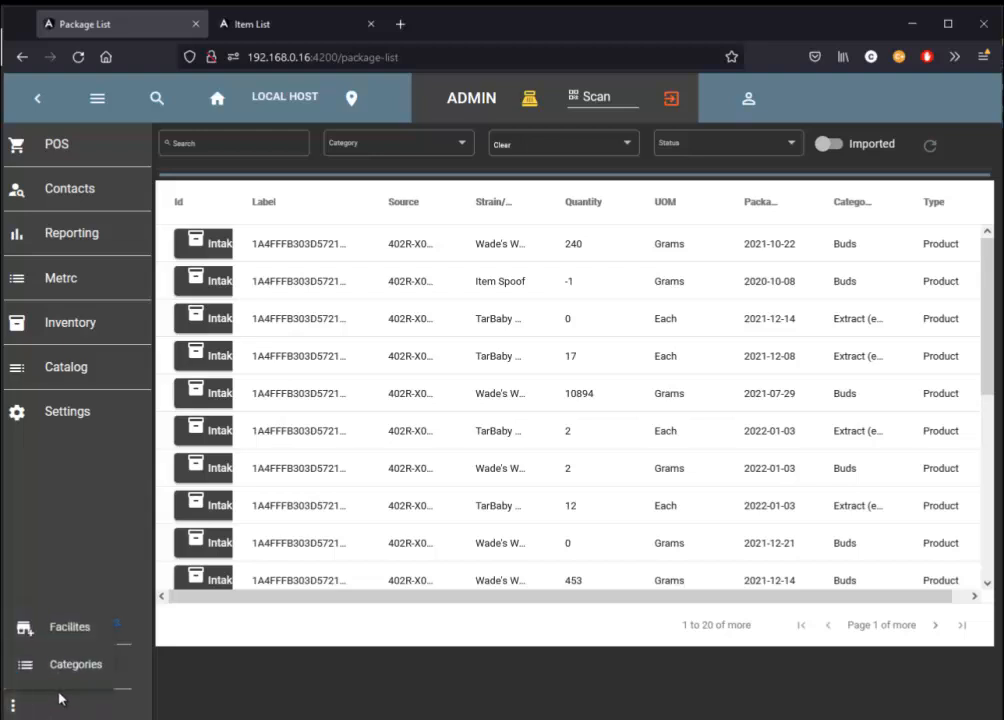
{"action": "left_click", "coordinate": [72, 639]}
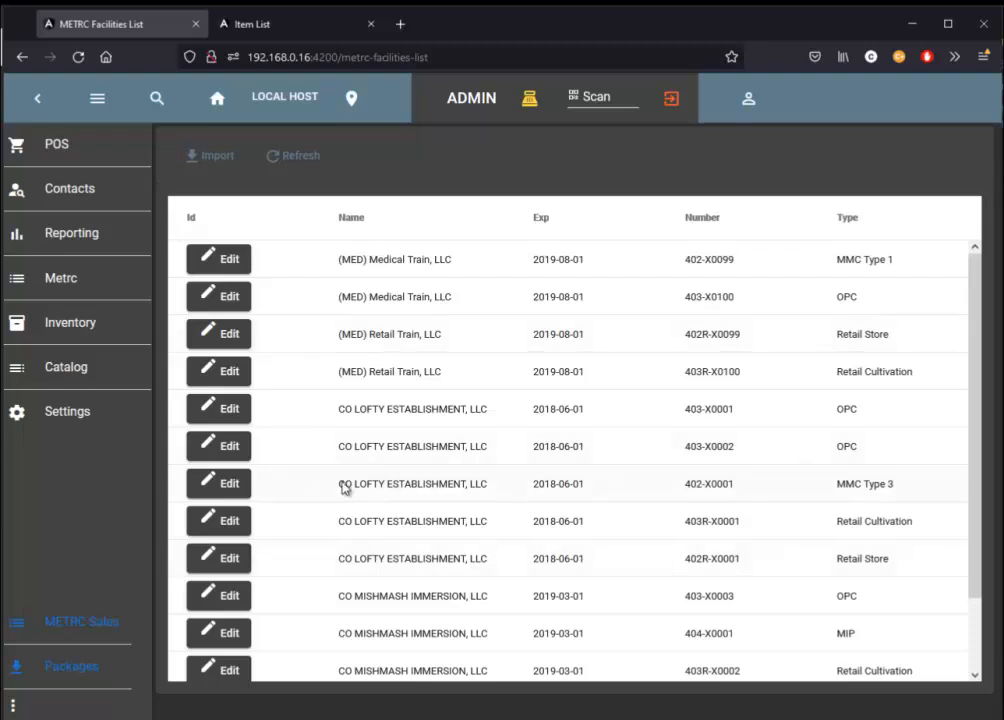
{"action": "scroll", "coordinate": [384, 373], "scroll_direction": "down", "scroll_amount": 2}
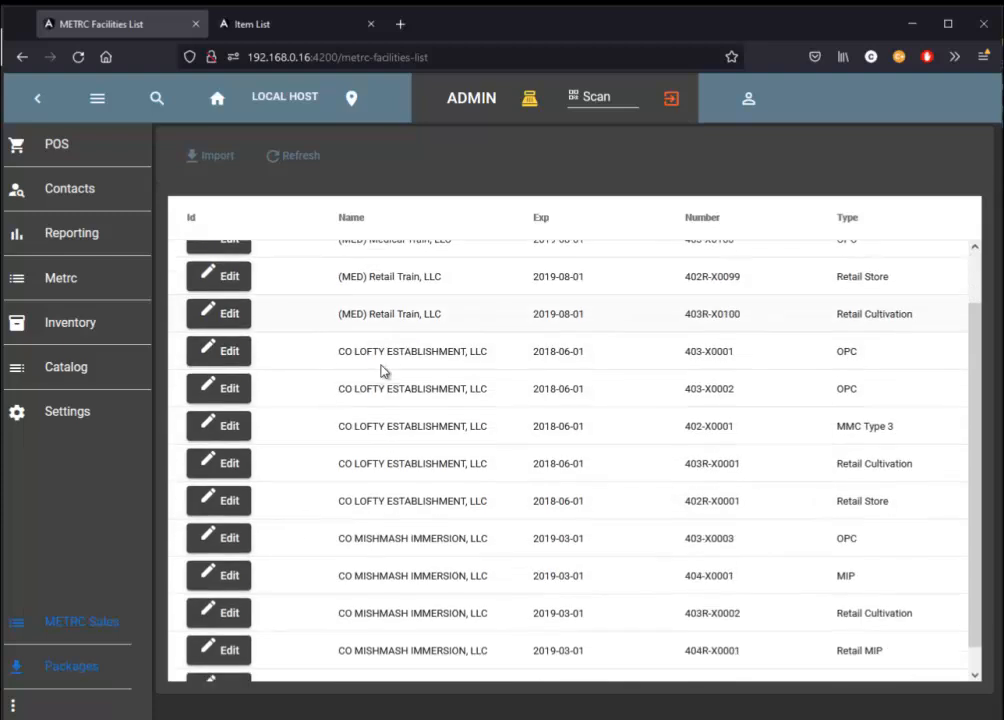
{"action": "scroll", "coordinate": [384, 373], "scroll_direction": "up", "scroll_amount": 2}
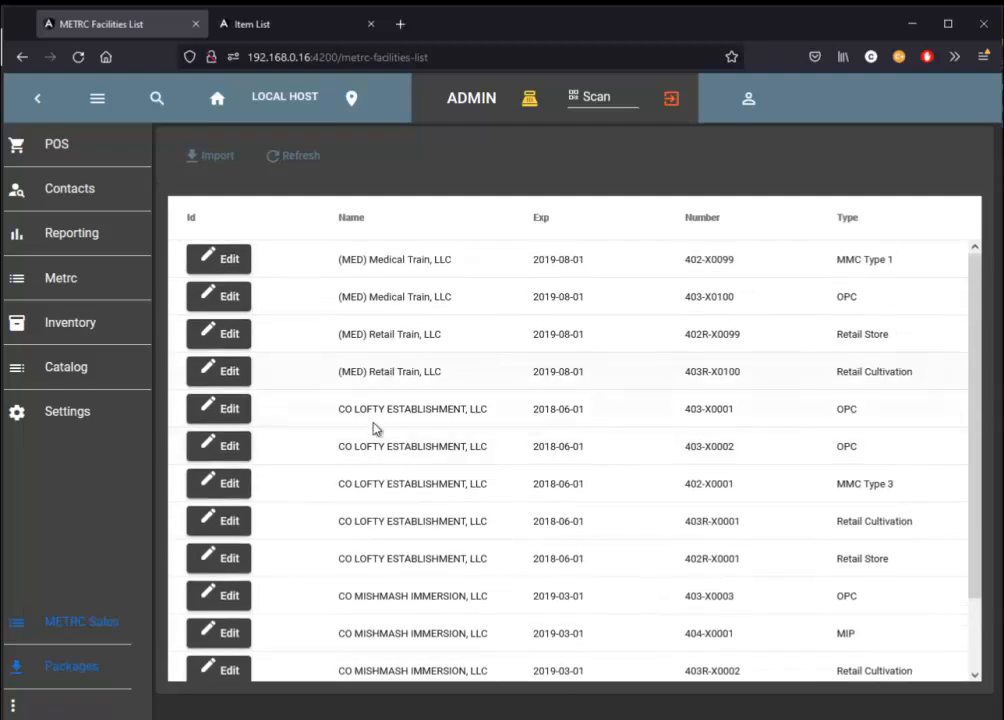
Open the METRC categories list and look through the category types and quantity types.
{"action": "left_click", "coordinate": [14, 708]}
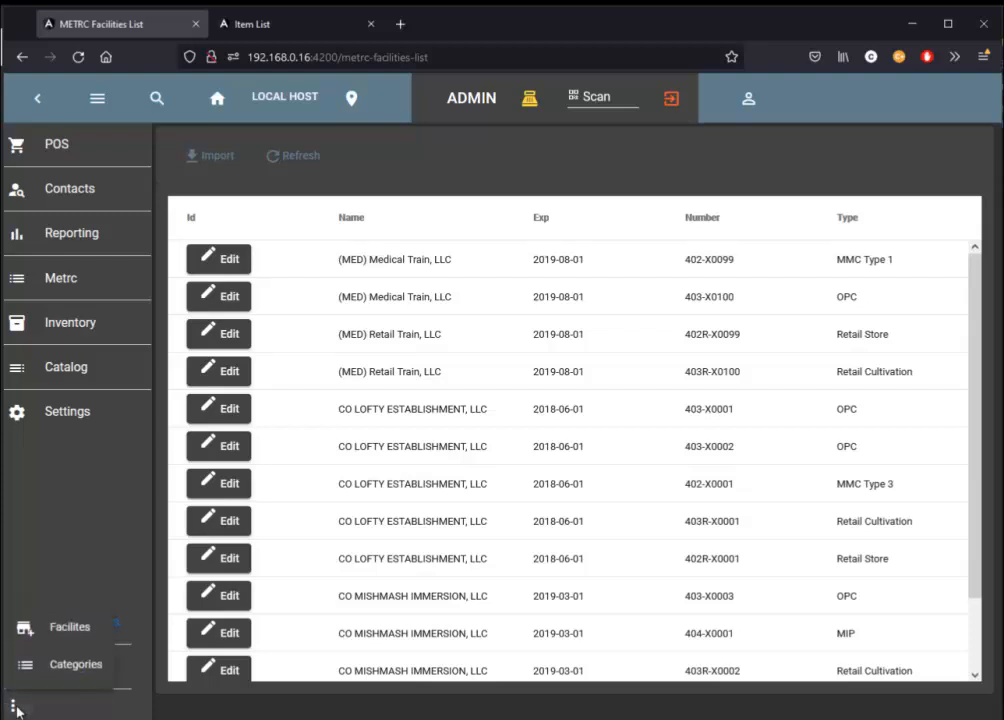
{"action": "left_click", "coordinate": [78, 677]}
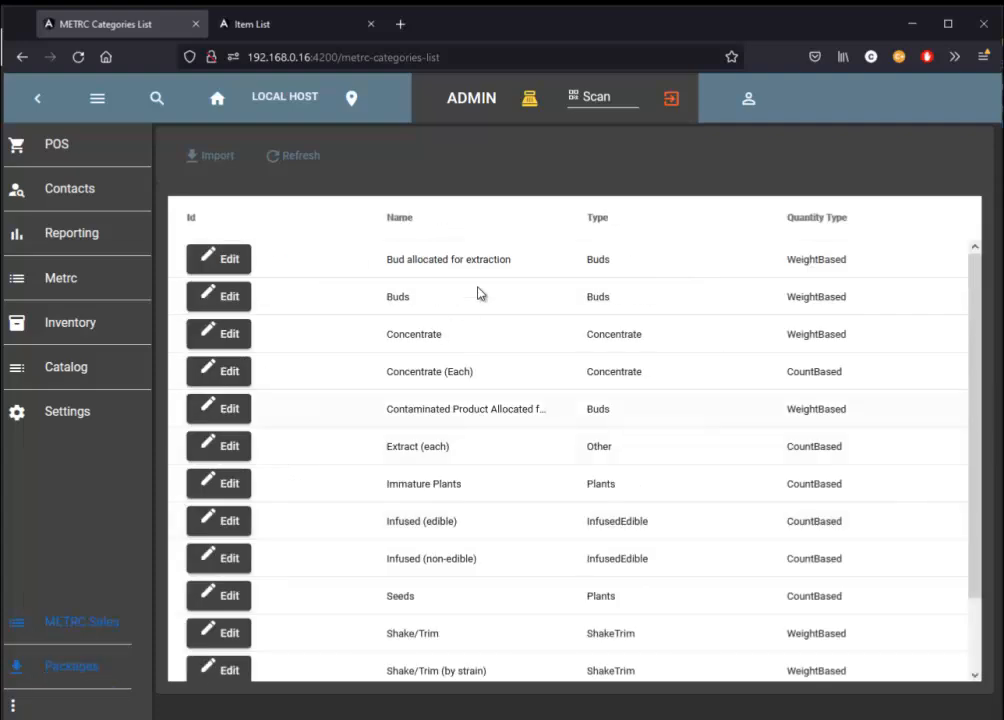
{"action": "scroll", "coordinate": [494, 312], "scroll_direction": "down", "scroll_amount": 2}
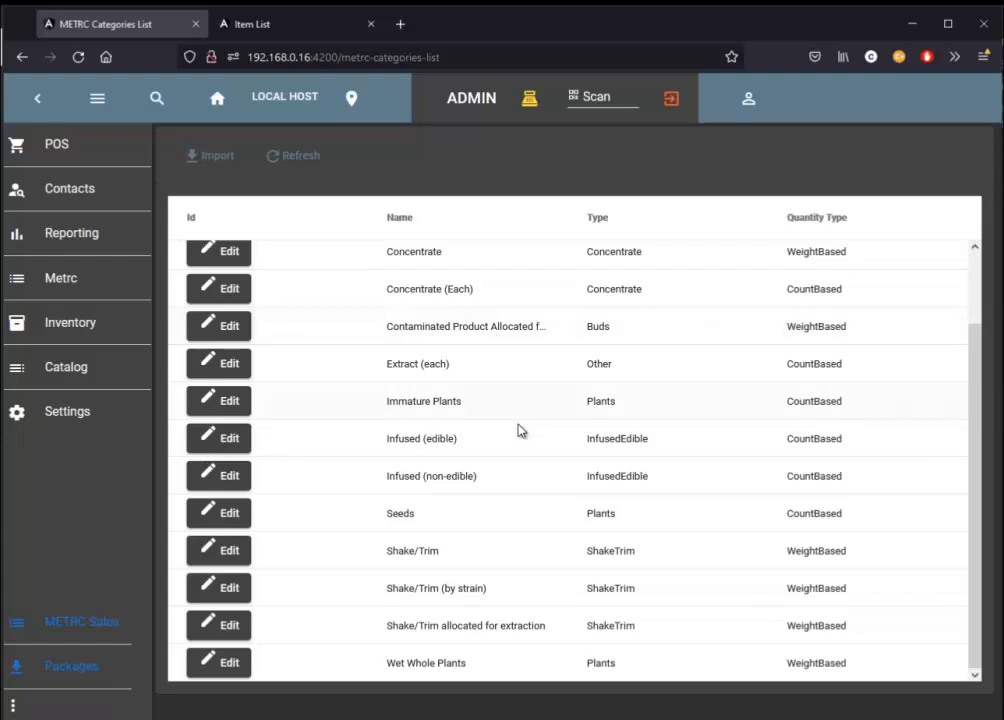
{"action": "scroll", "coordinate": [522, 439], "scroll_direction": "up", "scroll_amount": 2}
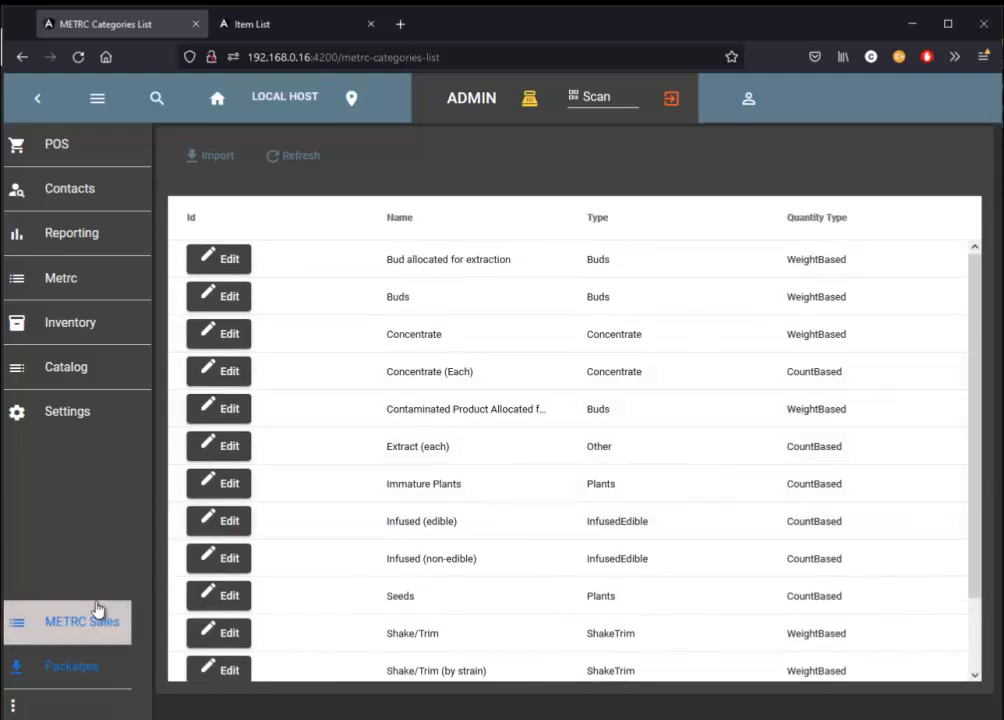
Look through the METRC package list, show only the imported packages, and return to those not imported.
{"action": "left_click", "coordinate": [12, 705]}
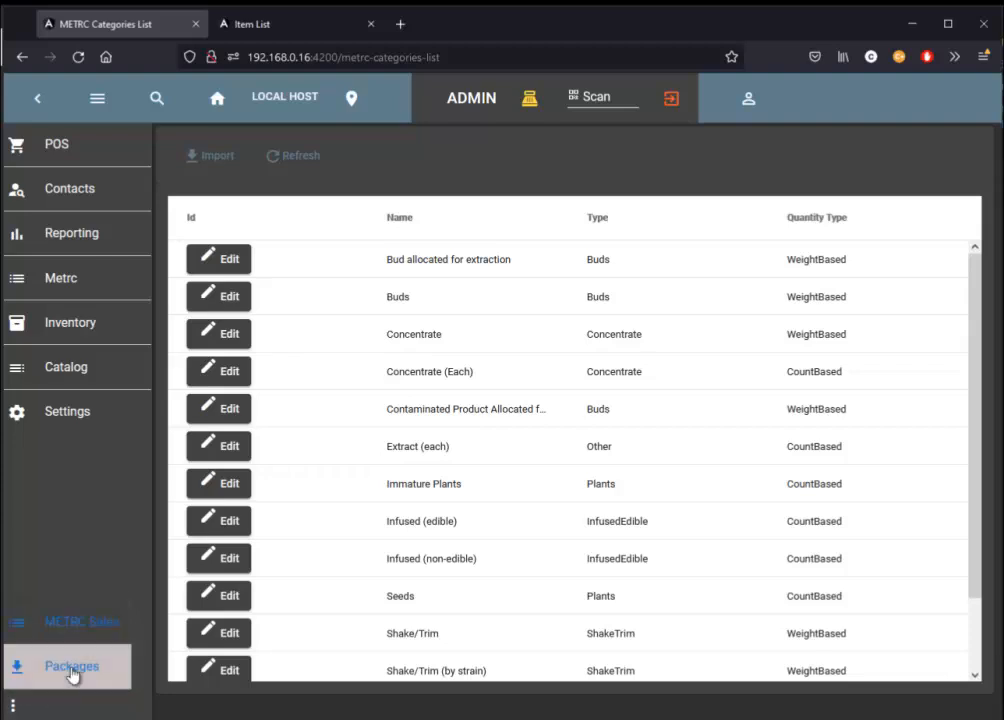
{"action": "left_click", "coordinate": [74, 668]}
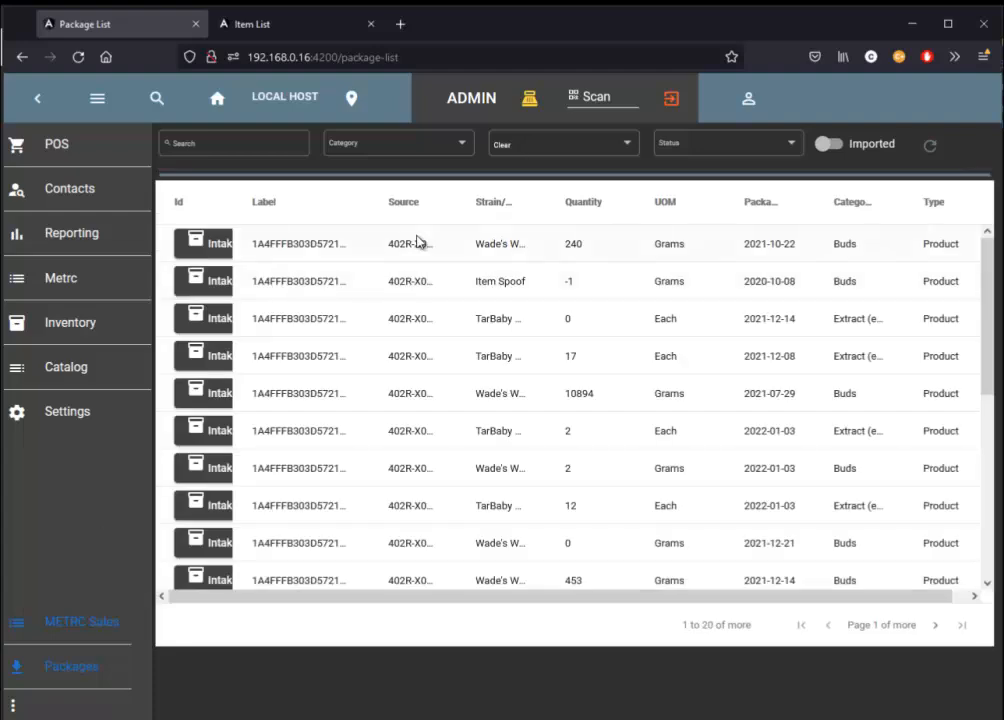
{"action": "scroll", "coordinate": [466, 264], "scroll_direction": "down", "scroll_amount": 5}
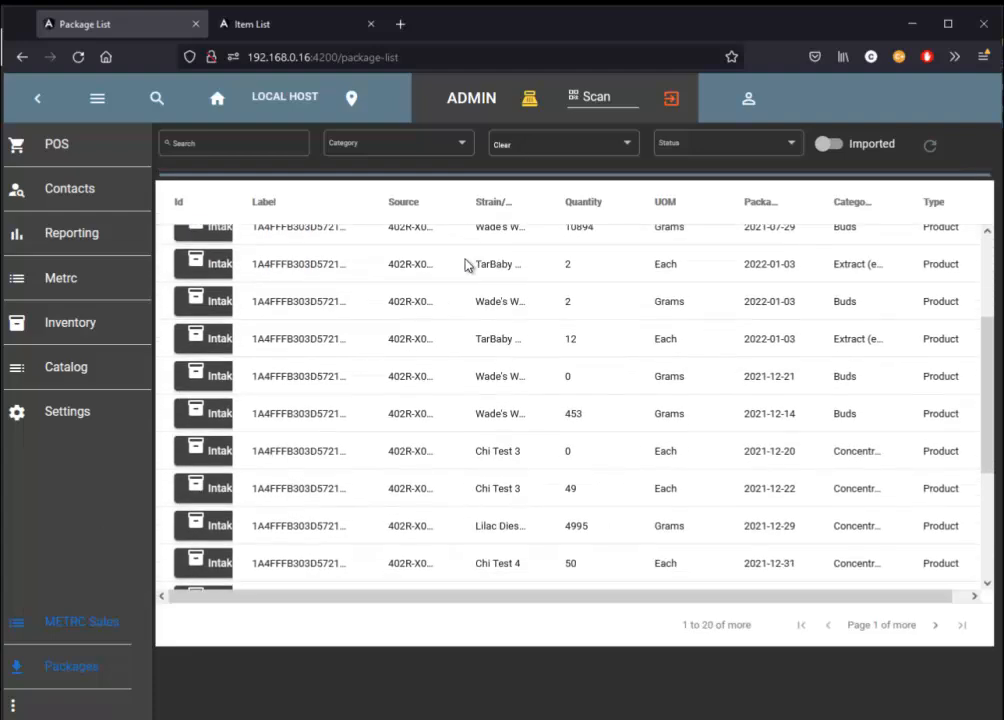
{"action": "scroll", "coordinate": [466, 264], "scroll_direction": "up", "scroll_amount": 5}
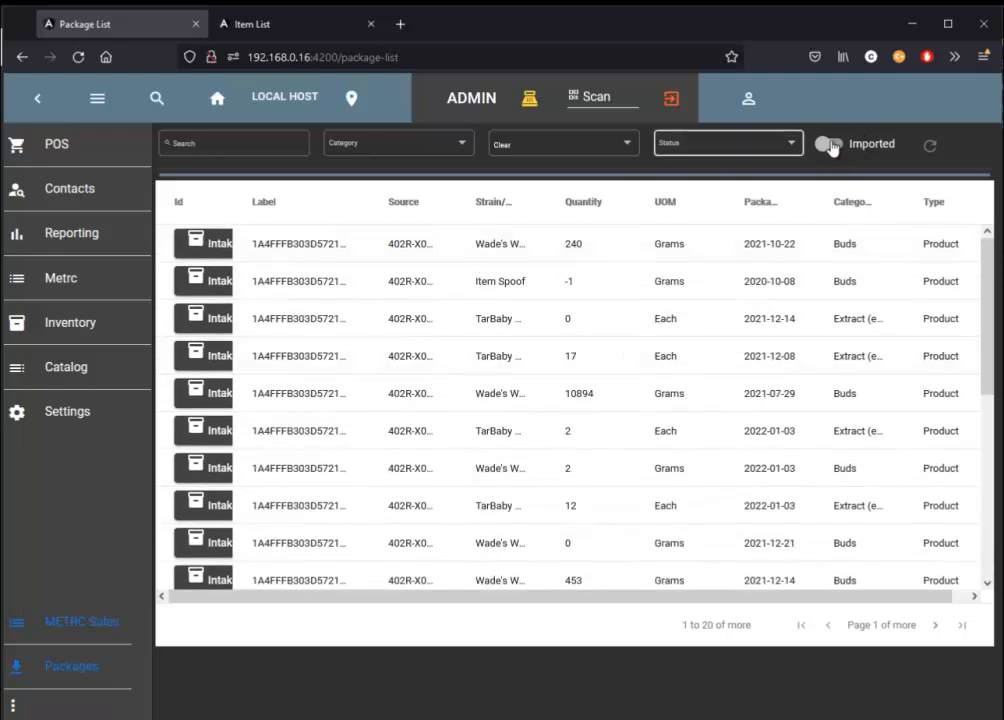
{"action": "left_click", "coordinate": [833, 146]}
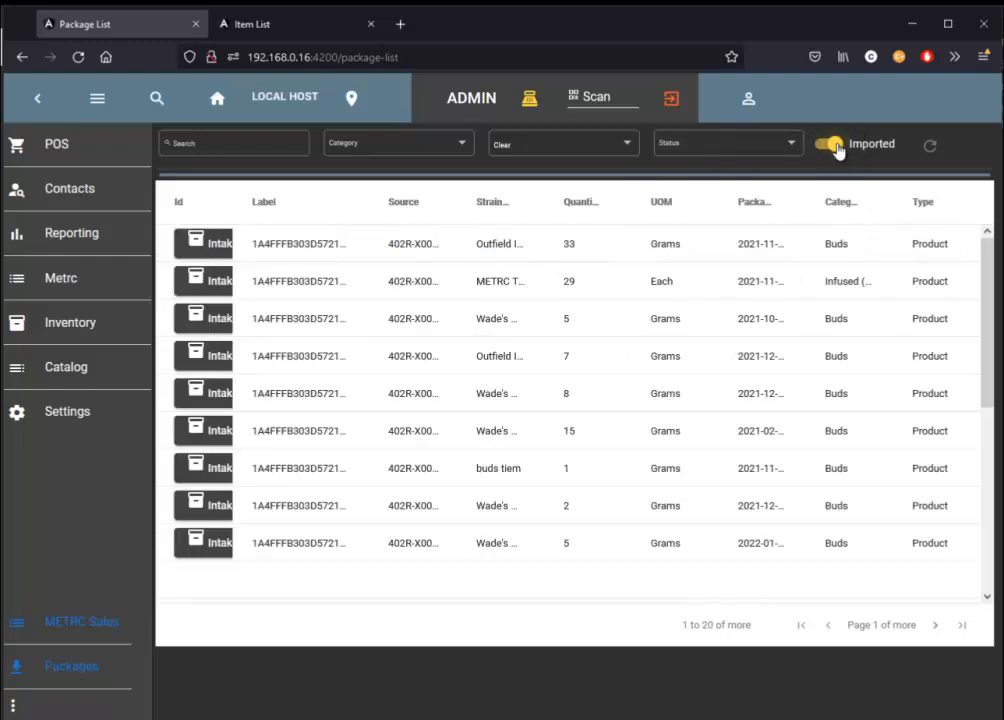
{"action": "left_click", "coordinate": [832, 146]}
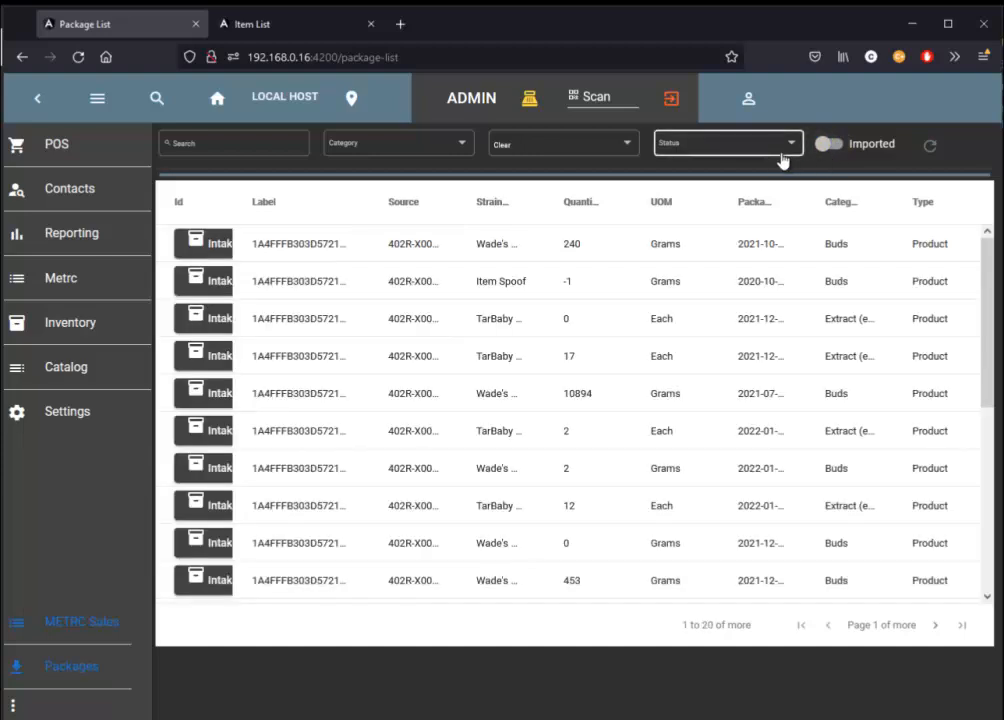
Open the intake form of the Item Spoof package with quantity -1, and save and close it.
{"action": "left_click", "coordinate": [601, 287]}
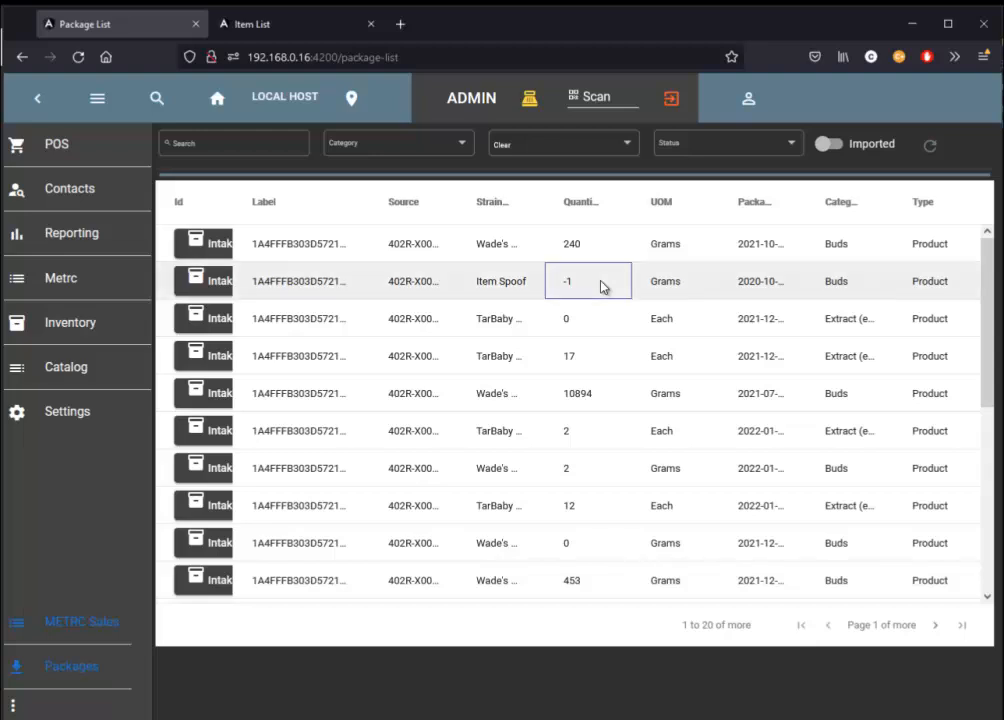
{"action": "left_click", "coordinate": [226, 290]}
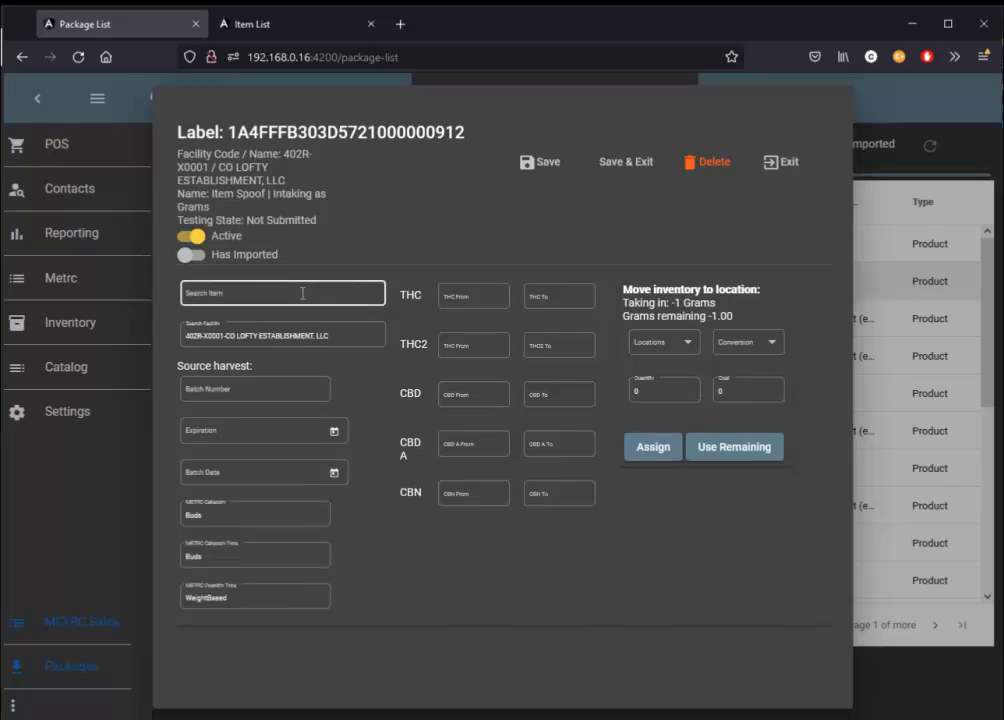
{"action": "left_click", "coordinate": [610, 163]}
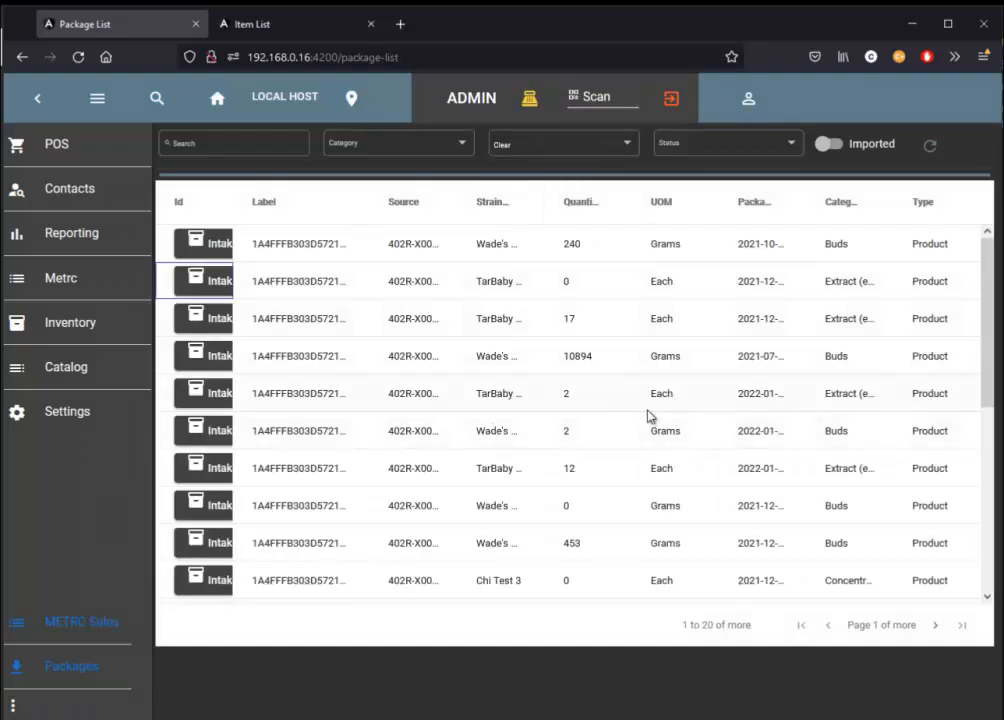
Check the status options available for filtering the packages, leaving the filter unchanged.
{"action": "left_click", "coordinate": [705, 145]}
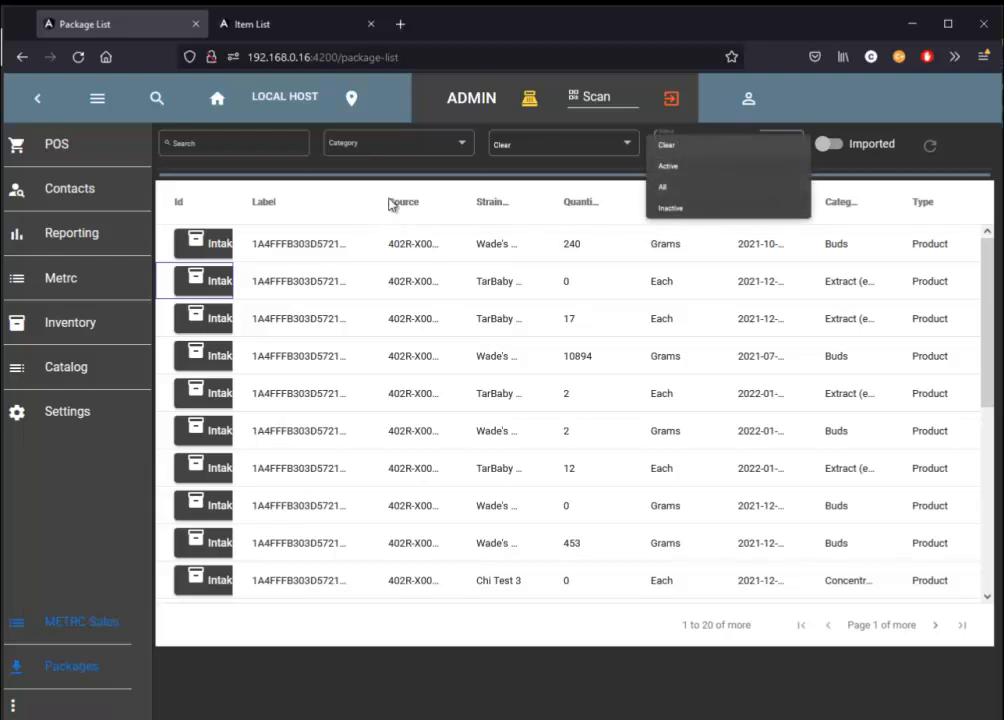
{"action": "left_click", "coordinate": [111, 225]}
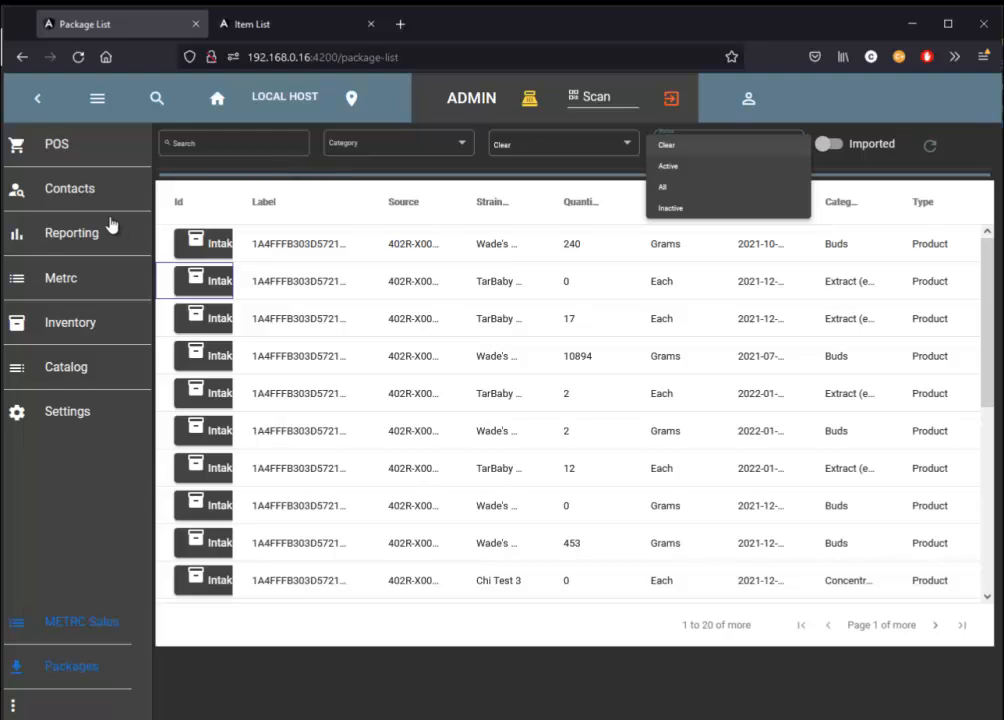
Open the intake form of the TarBaby Drops package with quantity 17, and search the item list for "tar".
{"action": "left_click", "coordinate": [90, 109]}
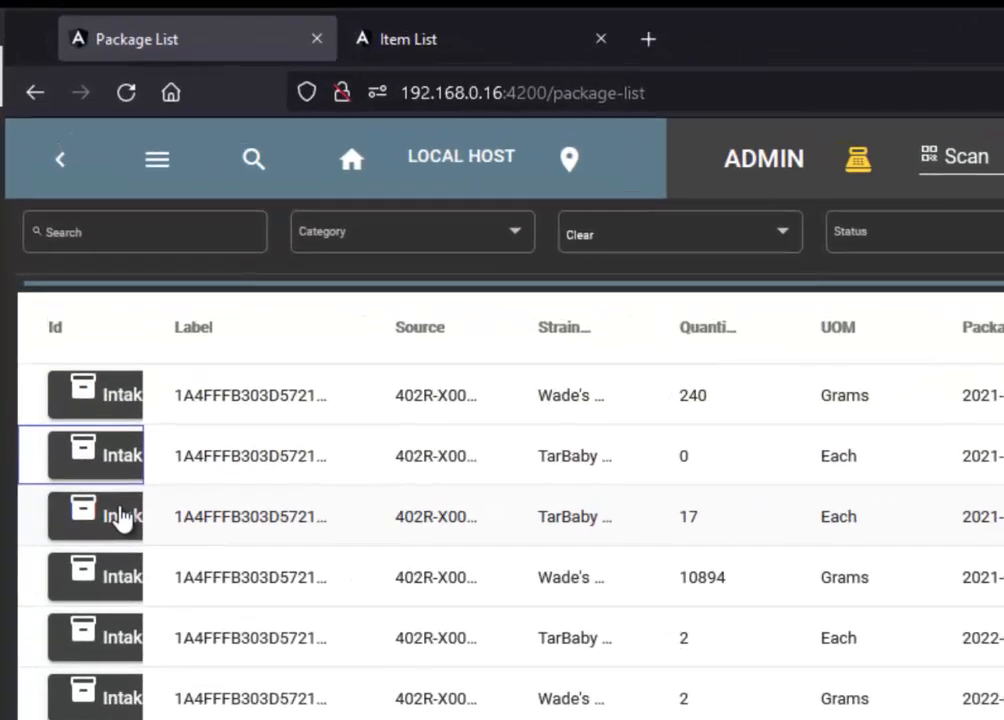
{"action": "left_click", "coordinate": [120, 518]}
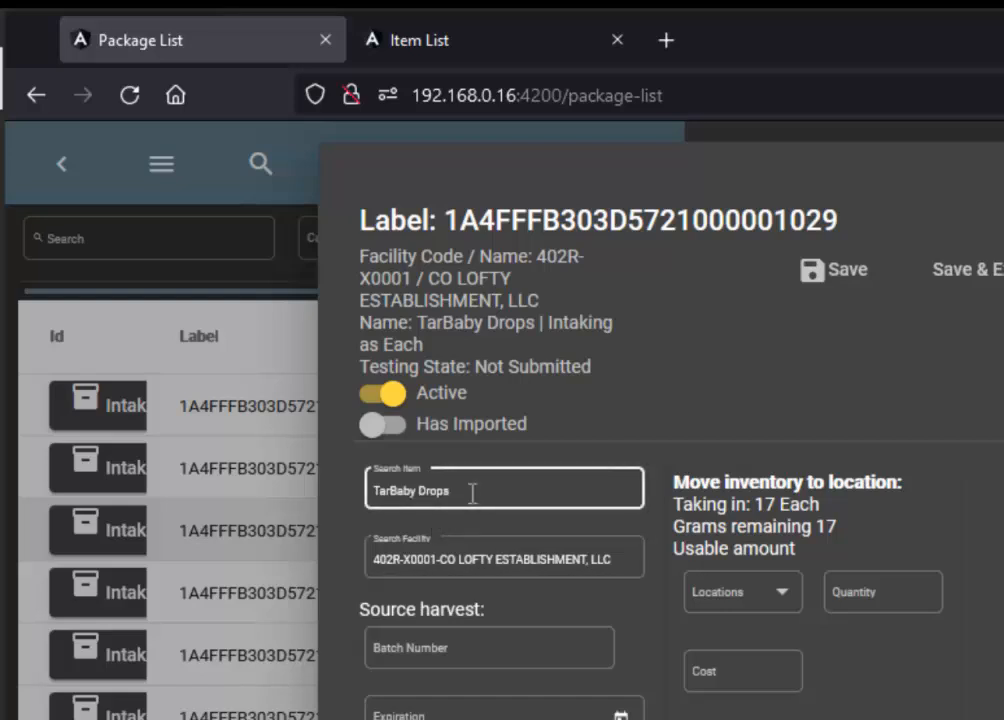
{"action": "left_click", "coordinate": [467, 46]}
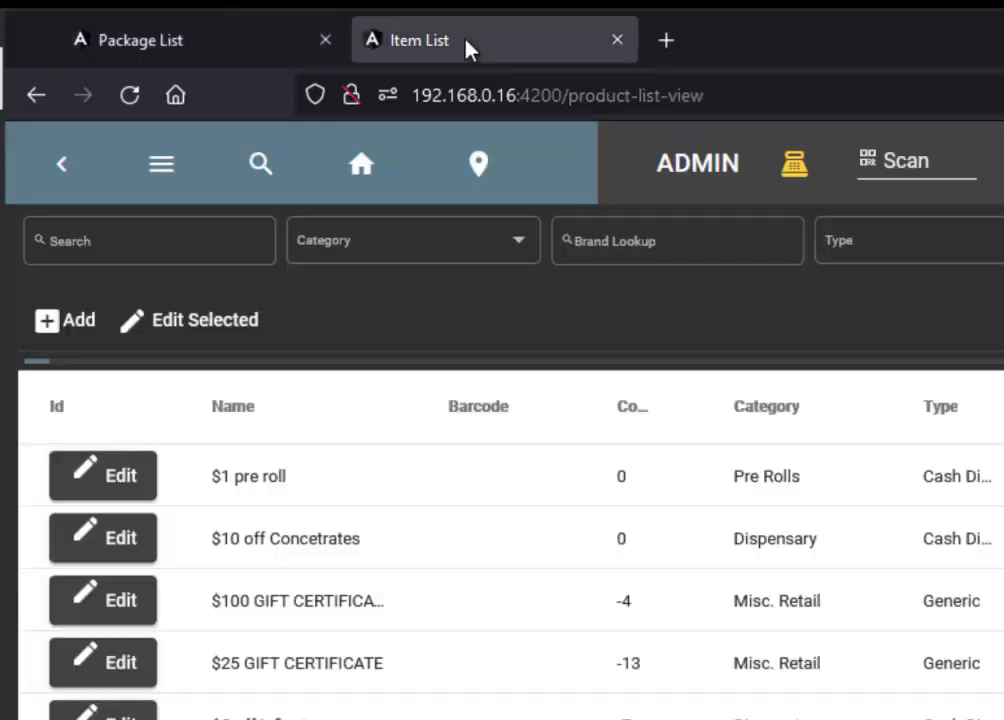
{"action": "left_click", "coordinate": [157, 243]}
{"action": "type", "text": "tar"}
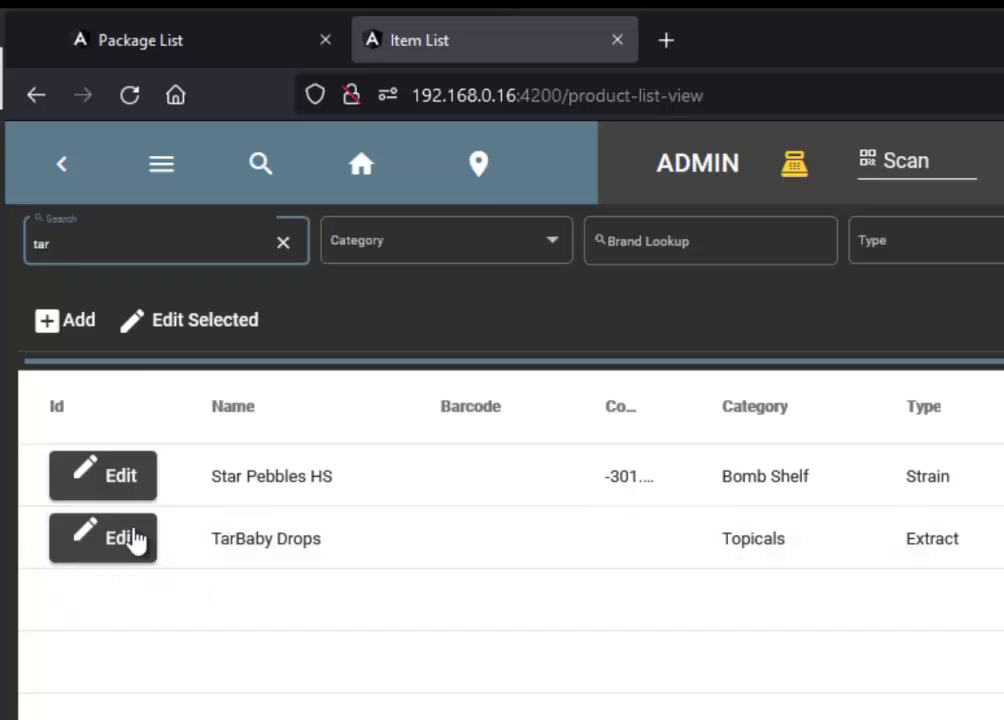
Close the TarBaby Drops intake form and open the one for the Wade's Wonder Weed package with quantity 10894.
{"action": "left_click", "coordinate": [183, 40]}
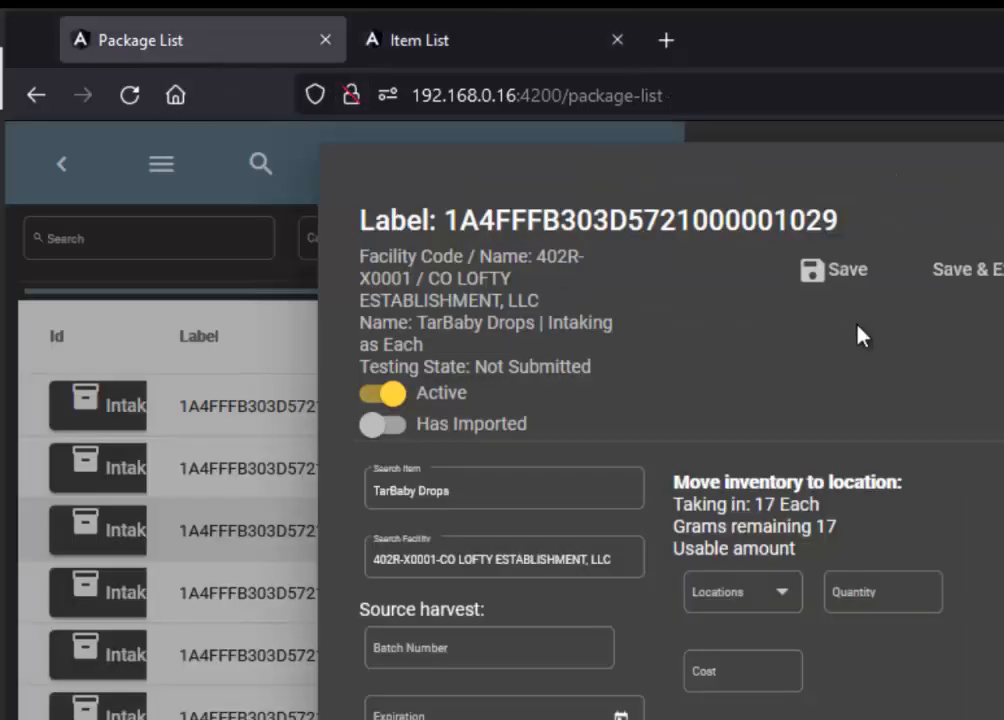
{"action": "left_click", "coordinate": [315, 638]}
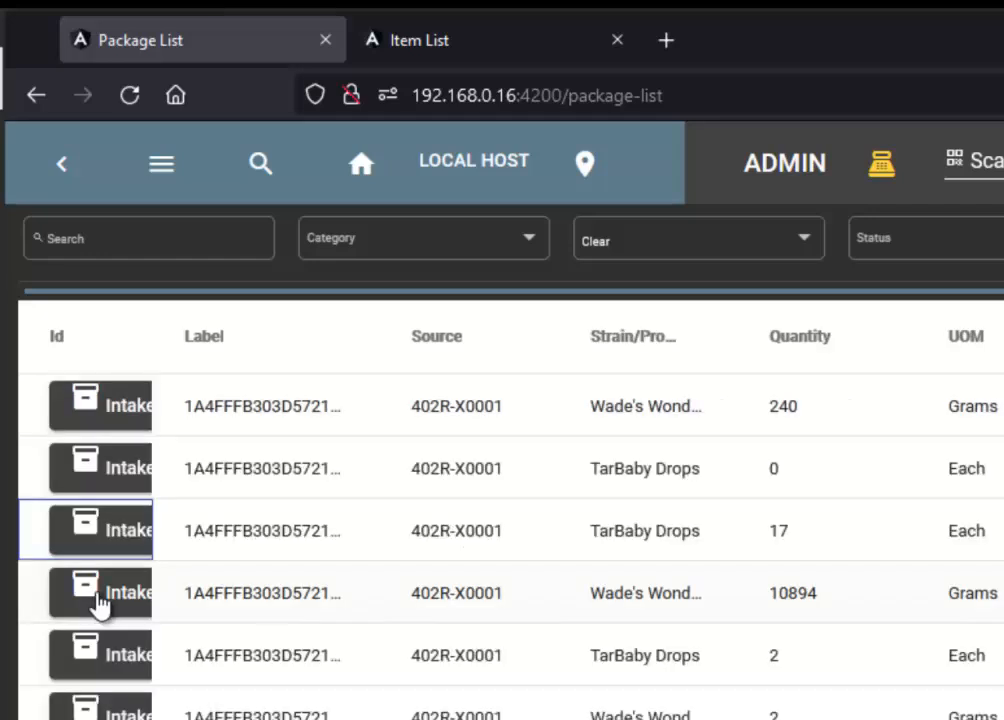
{"action": "left_click", "coordinate": [100, 605]}
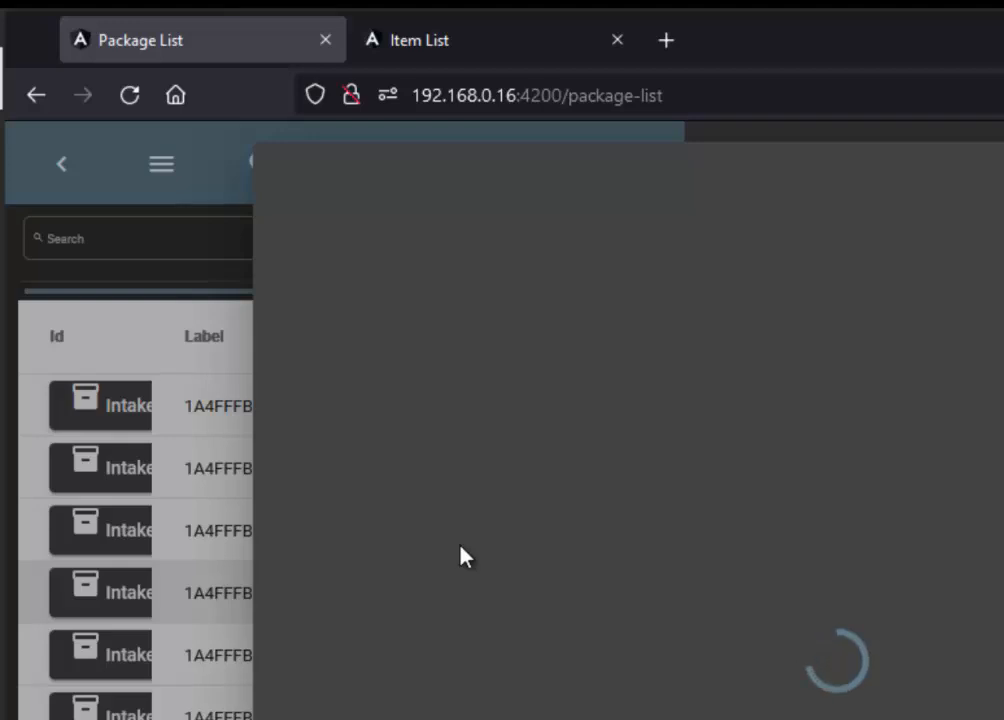
{"action": "left_click", "coordinate": [378, 490]}
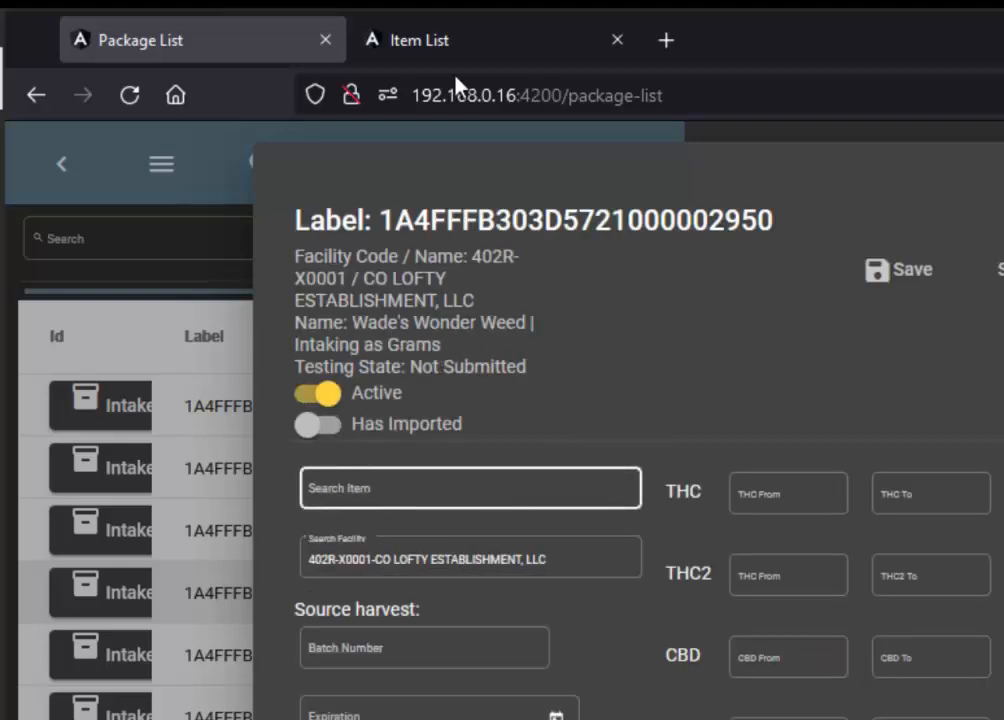
{"action": "left_click", "coordinate": [450, 45]}
{"action": "left_click", "coordinate": [235, 45]}
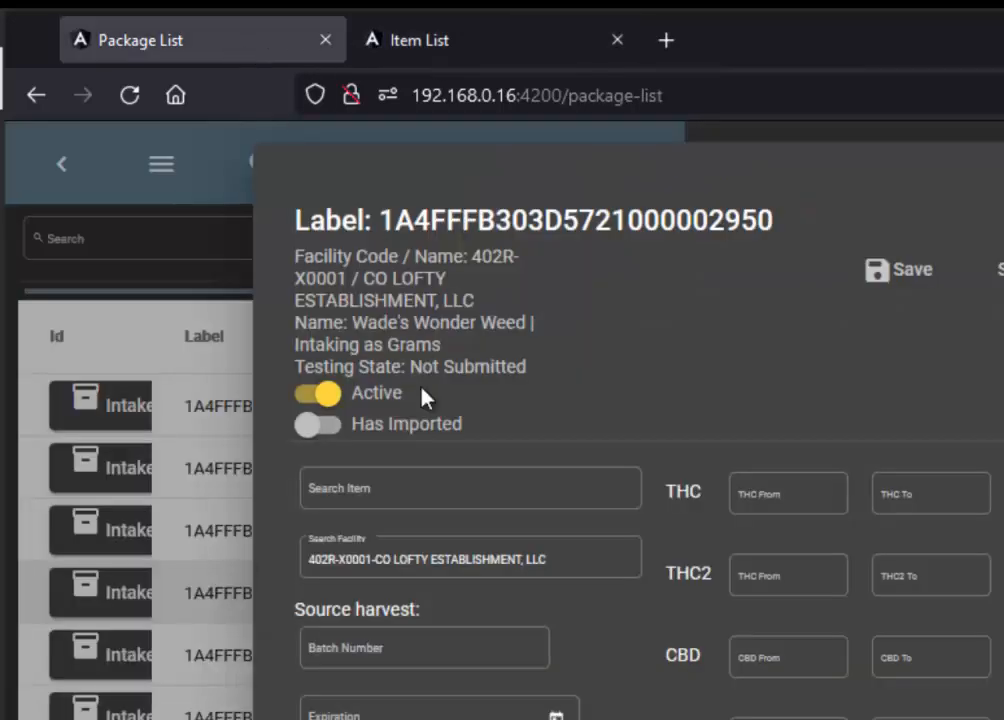
{"action": "left_click", "coordinate": [420, 491]}
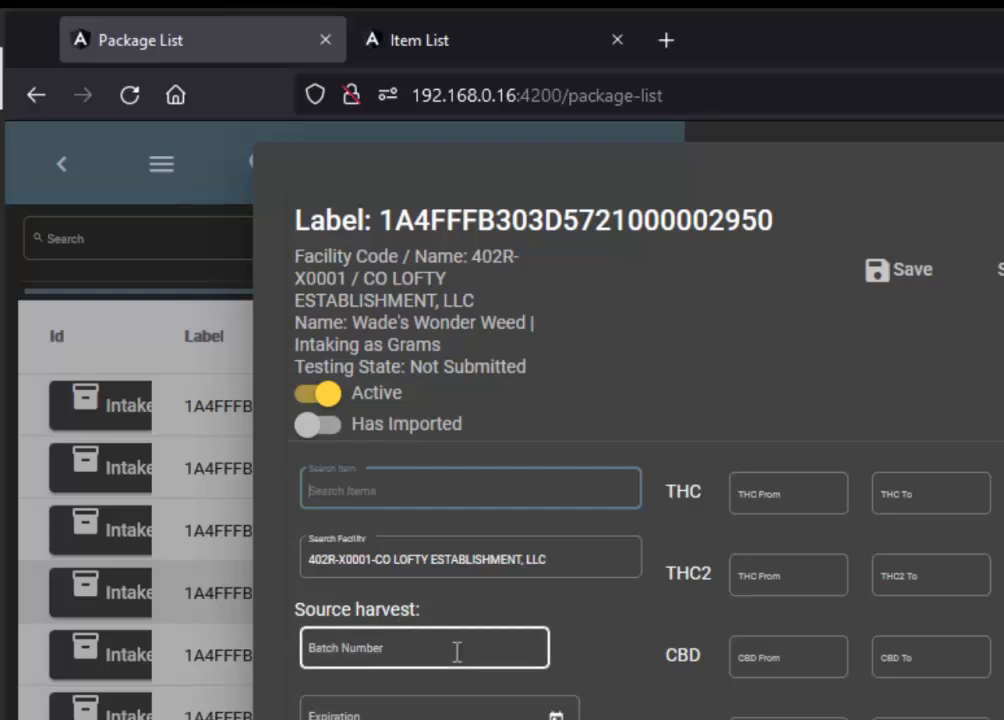
Search the facilities for 402 and choose 402R-X0001-CO LOFTY ESTABLISHMENT, LLC as the package's facility.
{"action": "left_click", "coordinate": [574, 557]}
{"action": "left_click_drag", "start_coordinate": [362, 557], "coordinate": [280, 563]}
{"action": "type", "text": "402"}
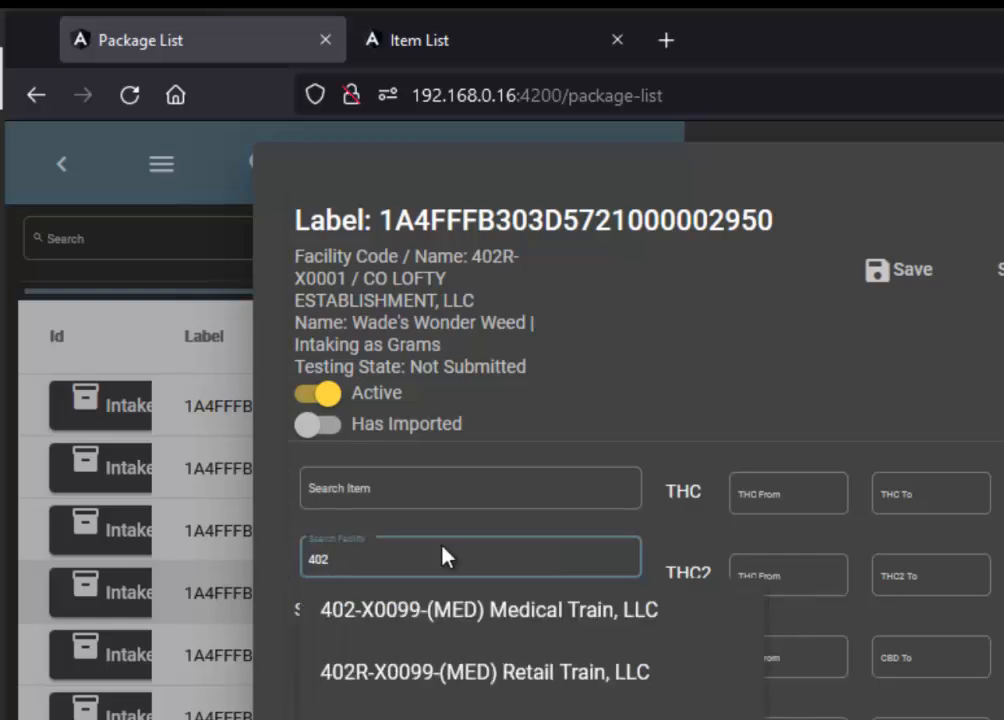
{"action": "left_click", "coordinate": [484, 577]}
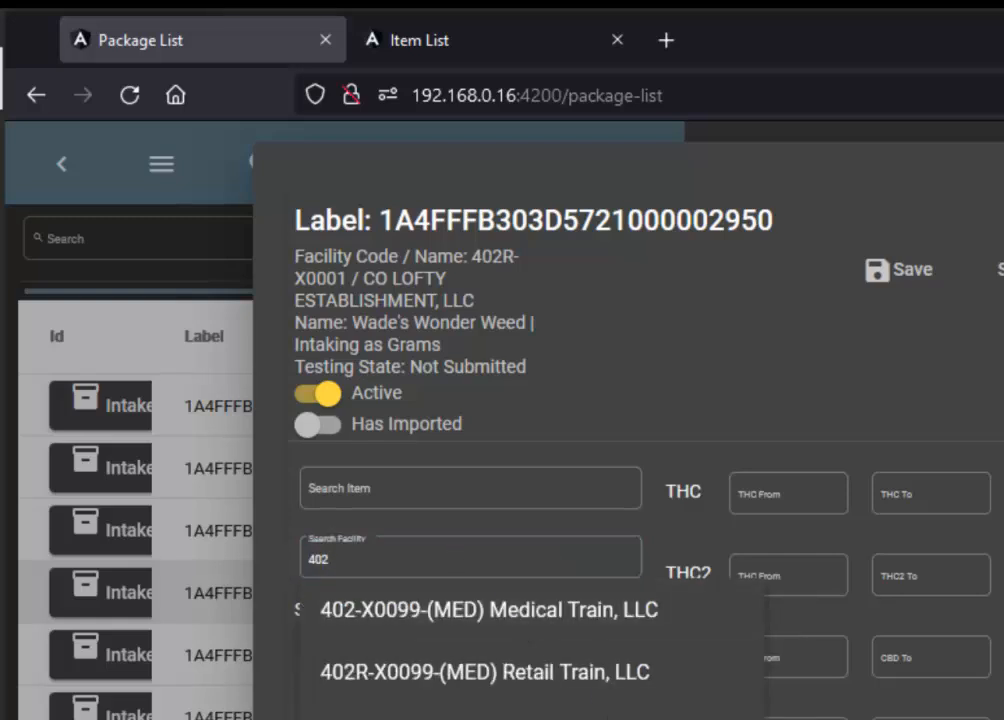
{"action": "left_click", "coordinate": [468, 551]}
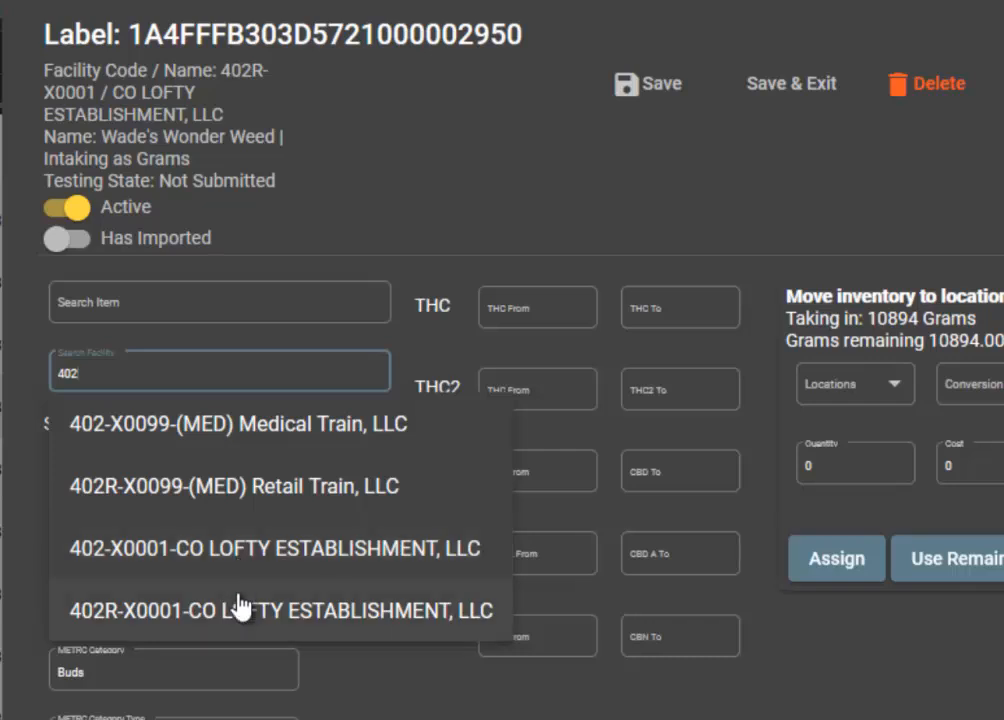
{"action": "left_click", "coordinate": [238, 600]}
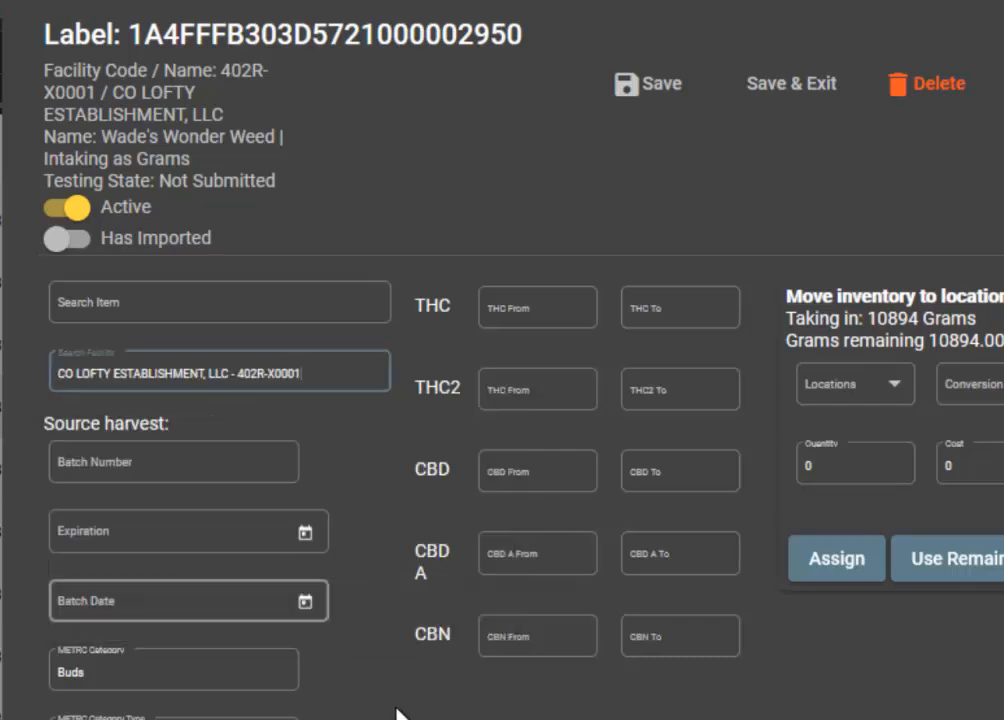
Check the expiration date picker and the item search of the Wade's Wonder Weed package, and exit its intake form.
{"action": "left_click", "coordinate": [307, 529]}
{"action": "left_click", "coordinate": [193, 310]}
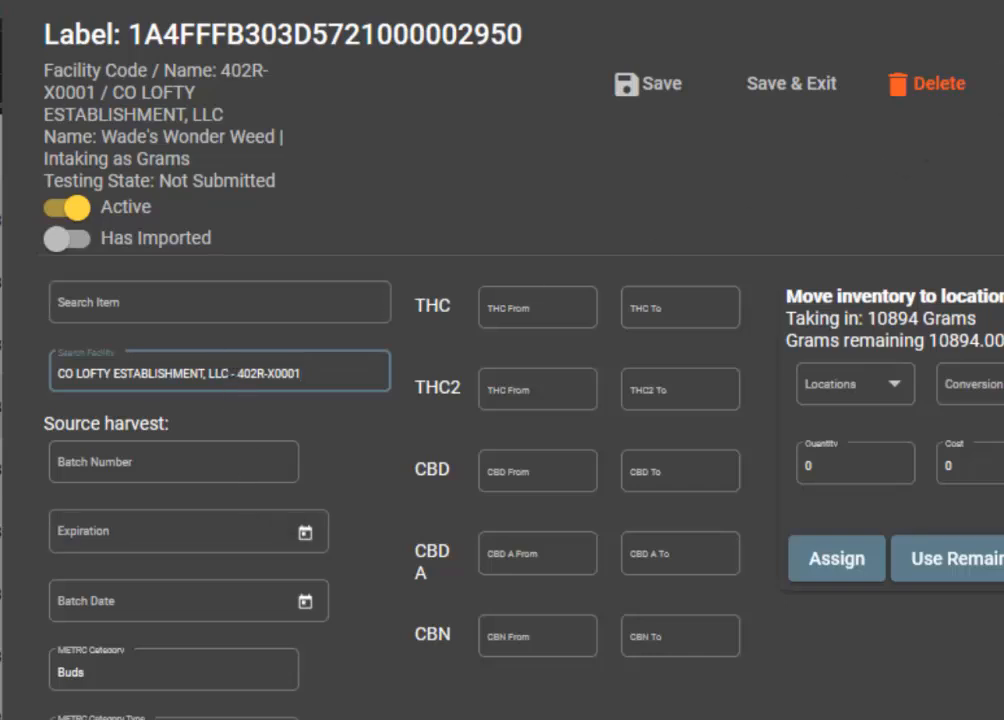
{"action": "left_click", "coordinate": [1001, 84]}
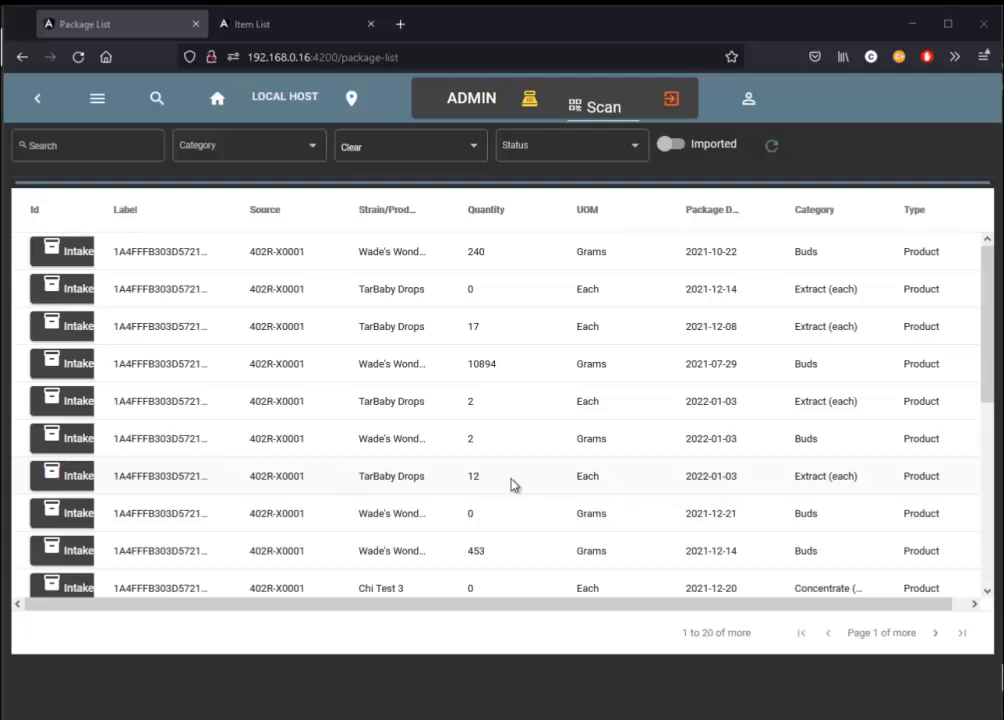
Open the intake form of the TarBaby Drops package with quantity 12 and enter batch number 321654.
{"action": "left_click", "coordinate": [68, 476]}
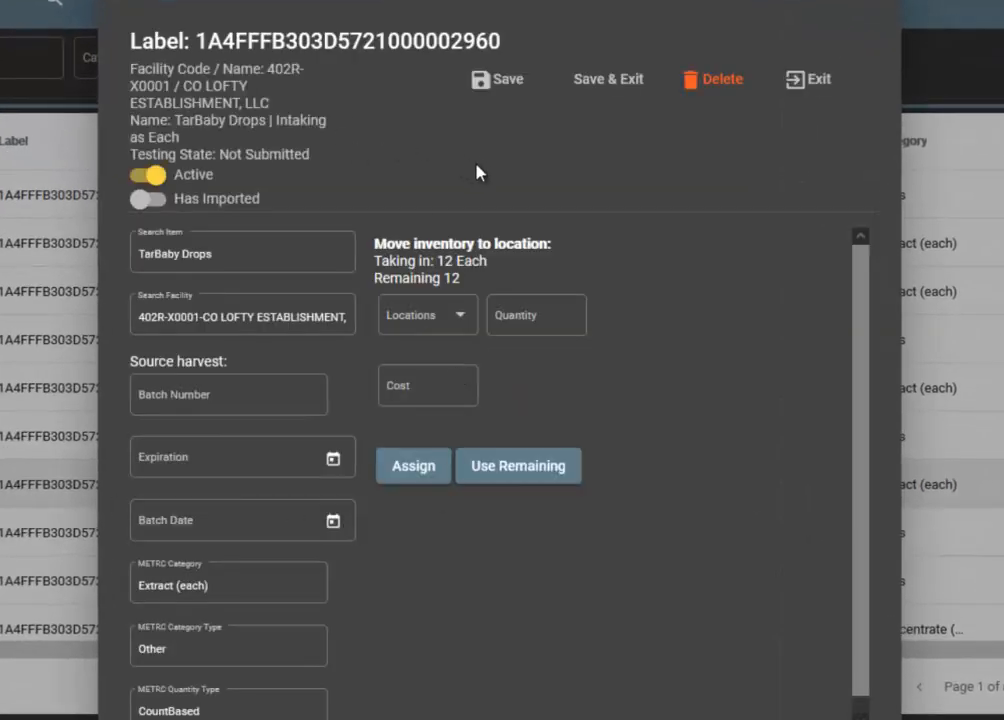
{"action": "left_click", "coordinate": [297, 255]}
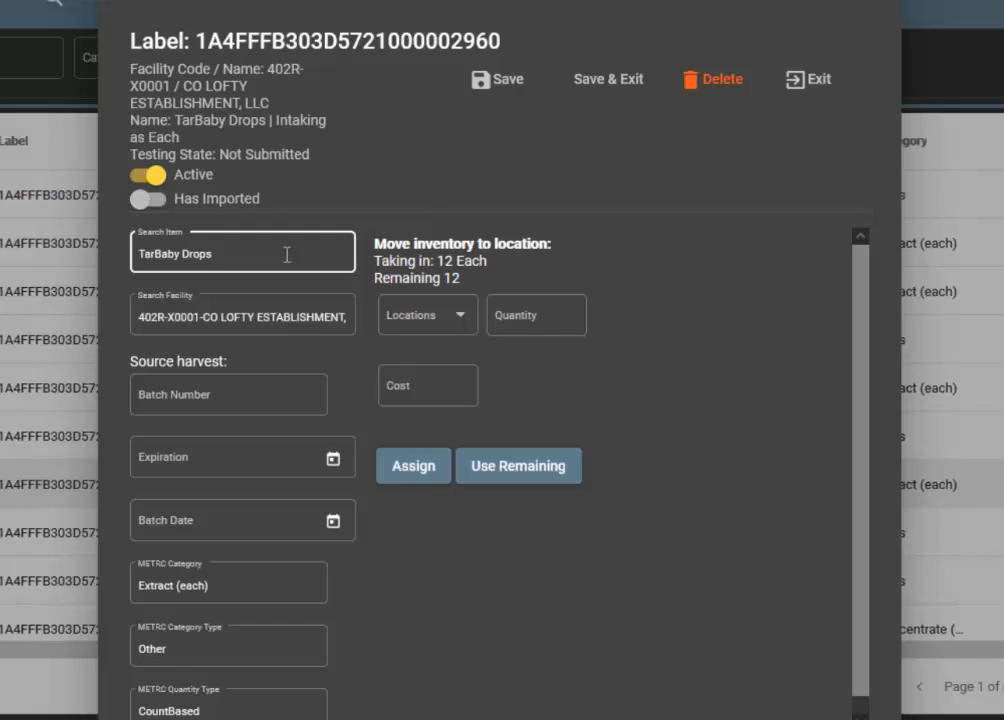
{"action": "left_click", "coordinate": [287, 320]}
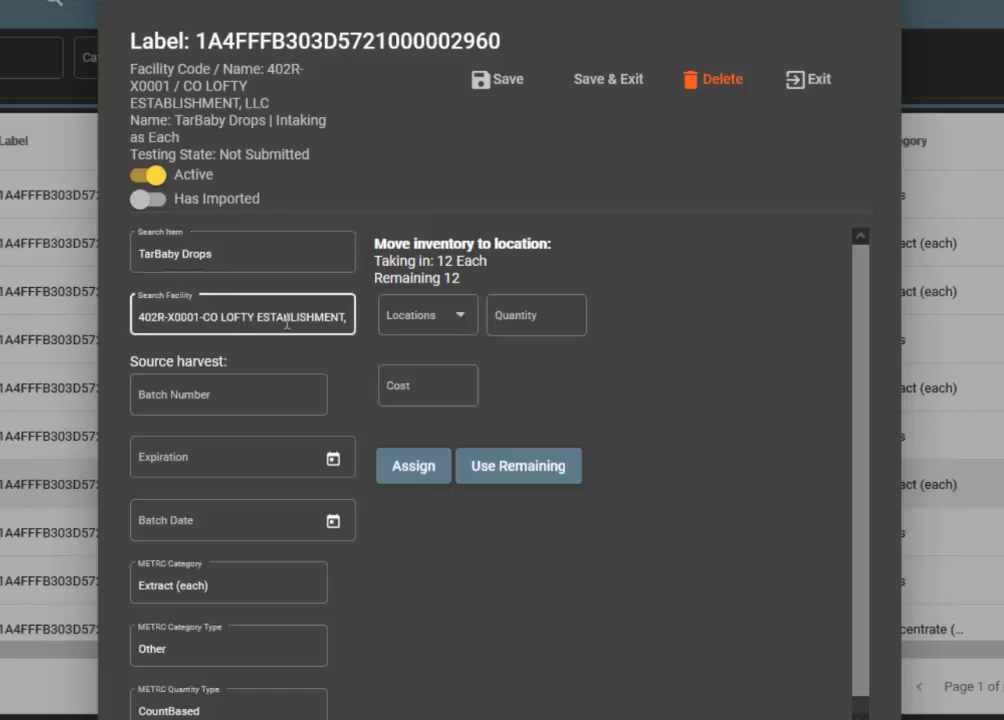
{"action": "left_click", "coordinate": [279, 393]}
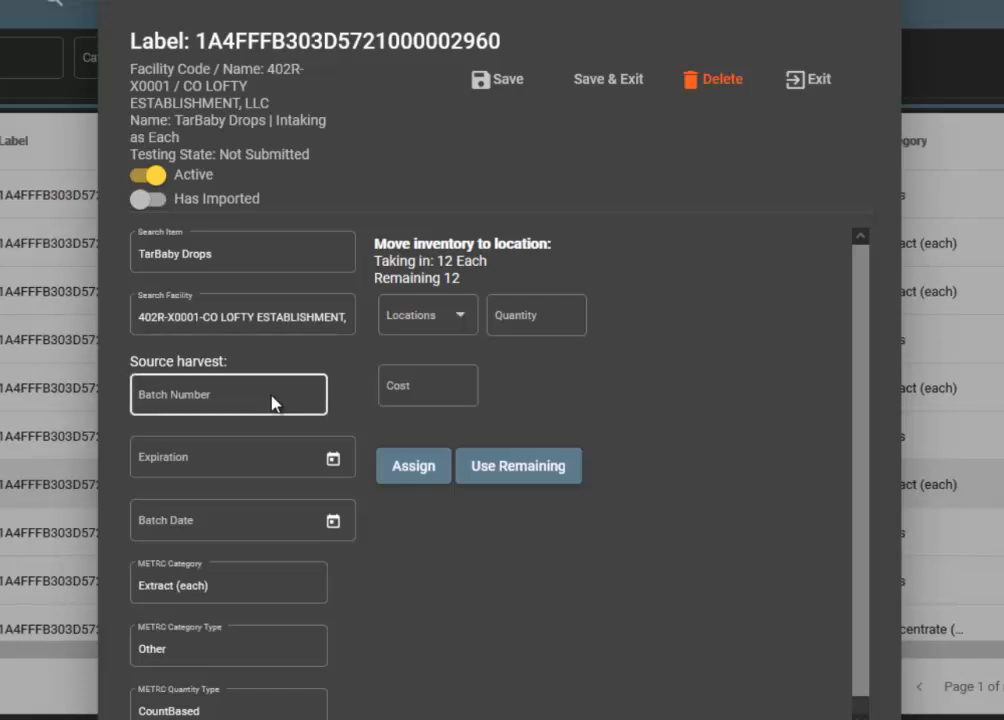
{"action": "left_click", "coordinate": [272, 395]}
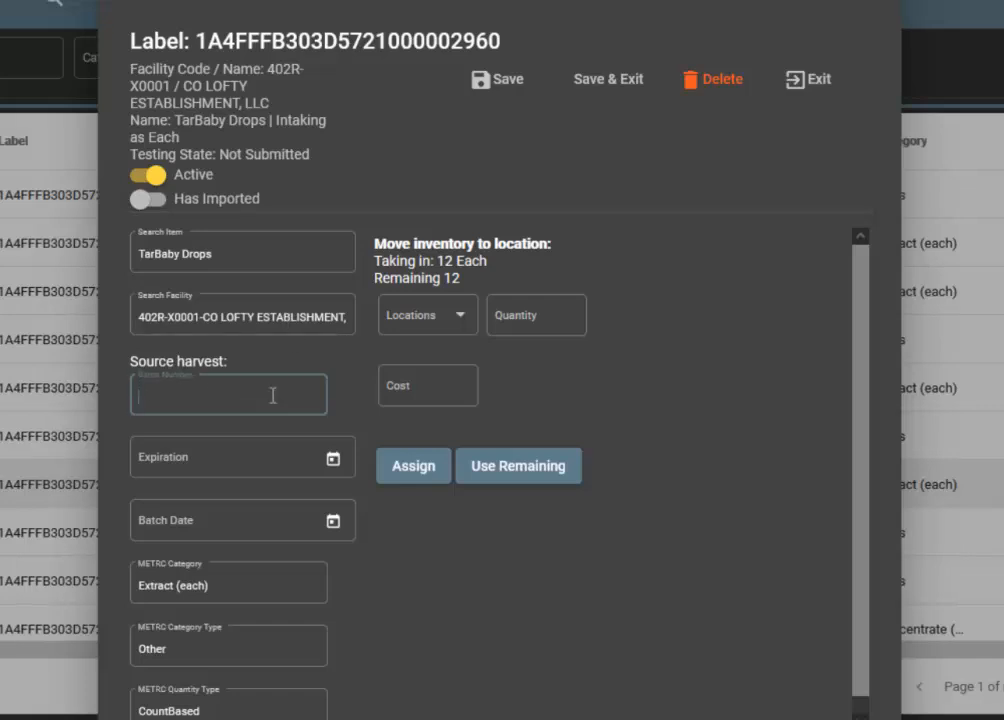
{"action": "type", "text": "321654"}
Set both the expiration date and the batch date of the TarBaby Drops package to 1/15/2022.
{"action": "left_click", "coordinate": [333, 461]}
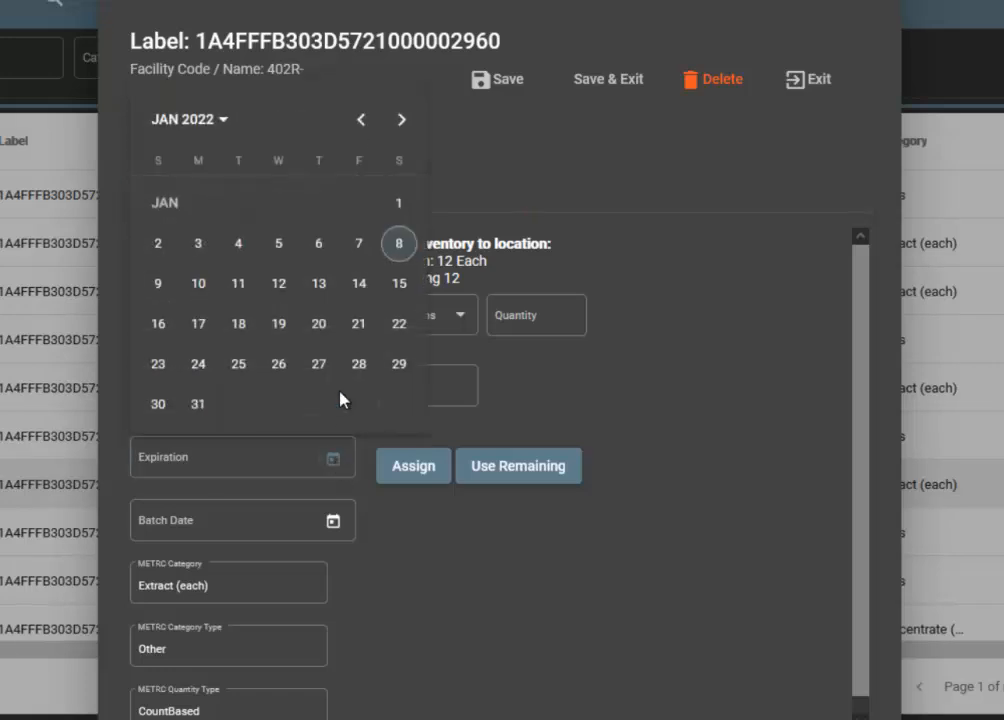
{"action": "left_click", "coordinate": [399, 284]}
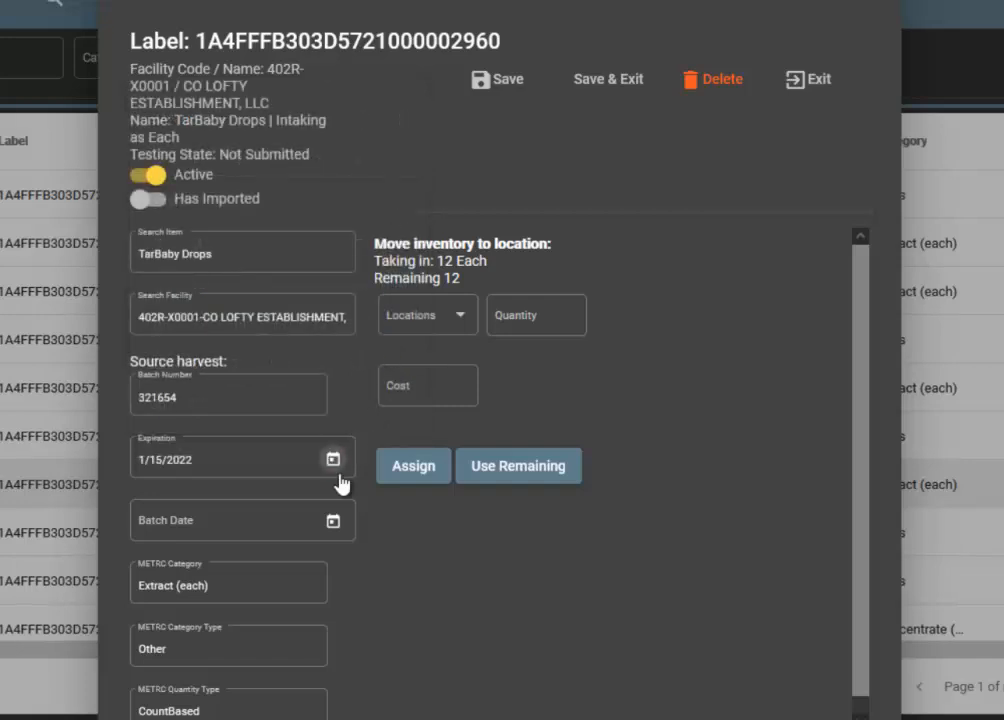
{"action": "left_click", "coordinate": [335, 522]}
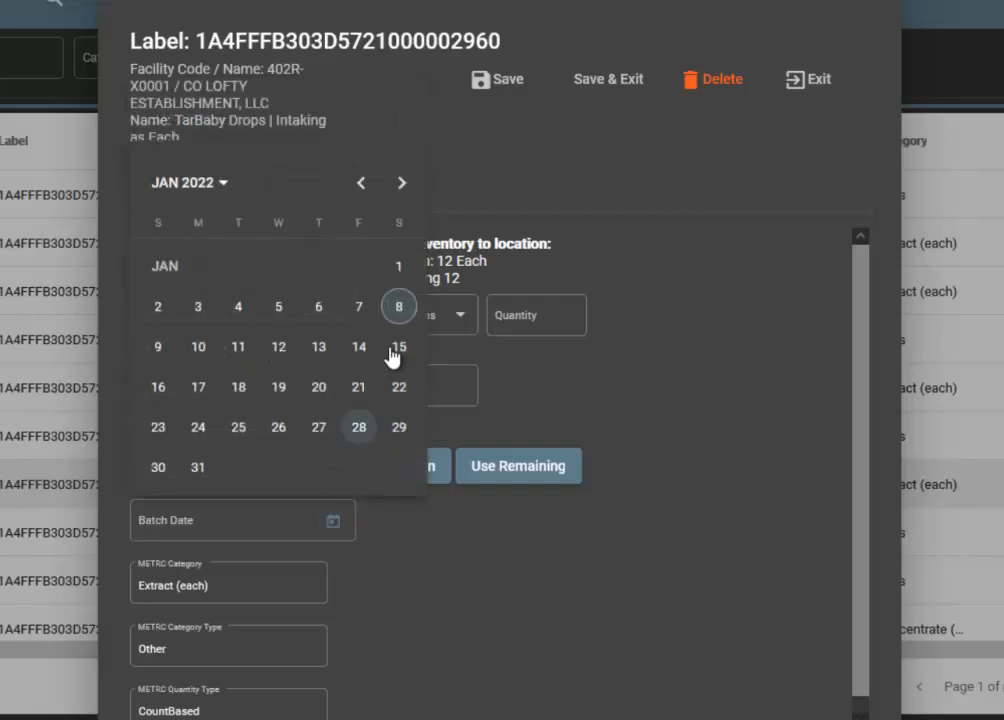
{"action": "left_click", "coordinate": [395, 352]}
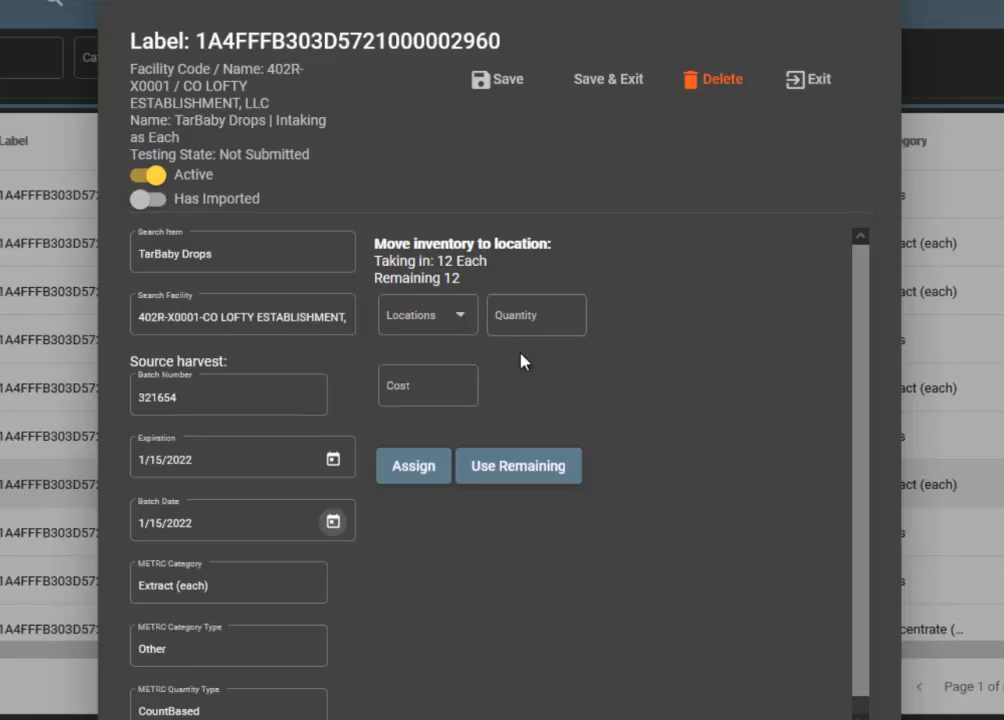
Assign a quantity of 6 from the TarBaby Drops package to the Front location.
{"action": "left_click", "coordinate": [459, 327]}
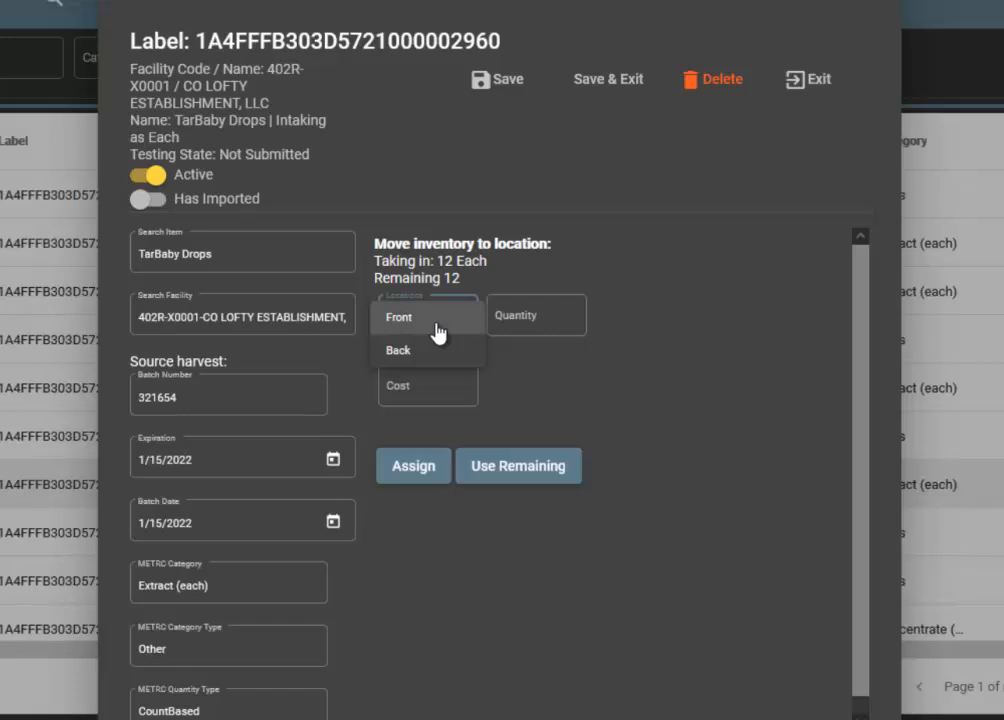
{"action": "left_click", "coordinate": [437, 328]}
{"action": "left_click", "coordinate": [536, 319]}
{"action": "type", "text": "6"}
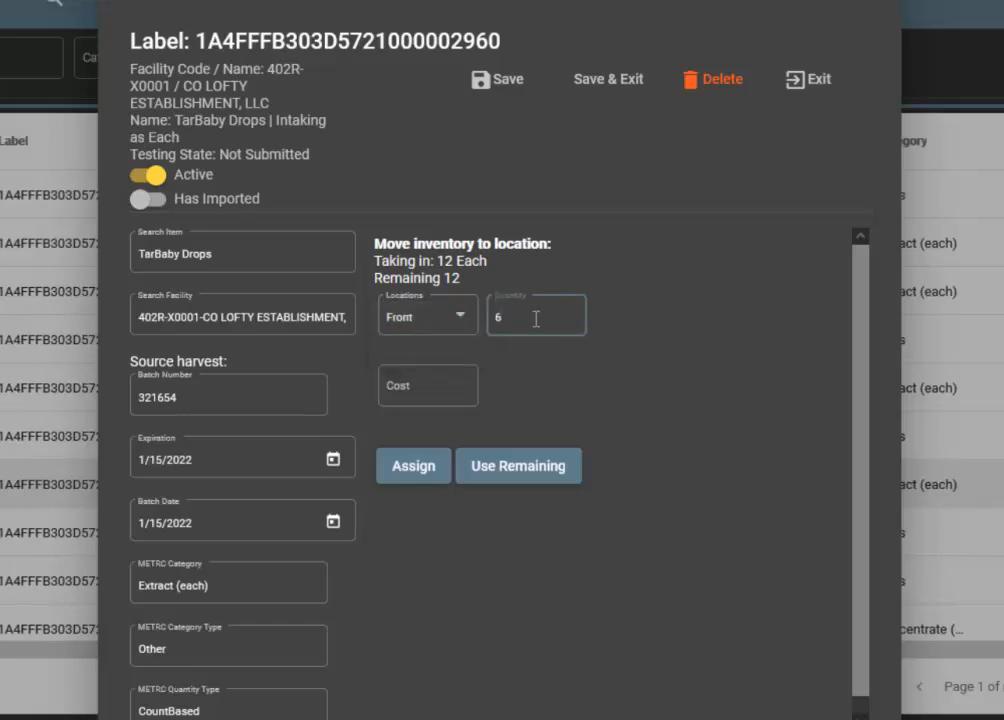
{"action": "left_click", "coordinate": [425, 460]}
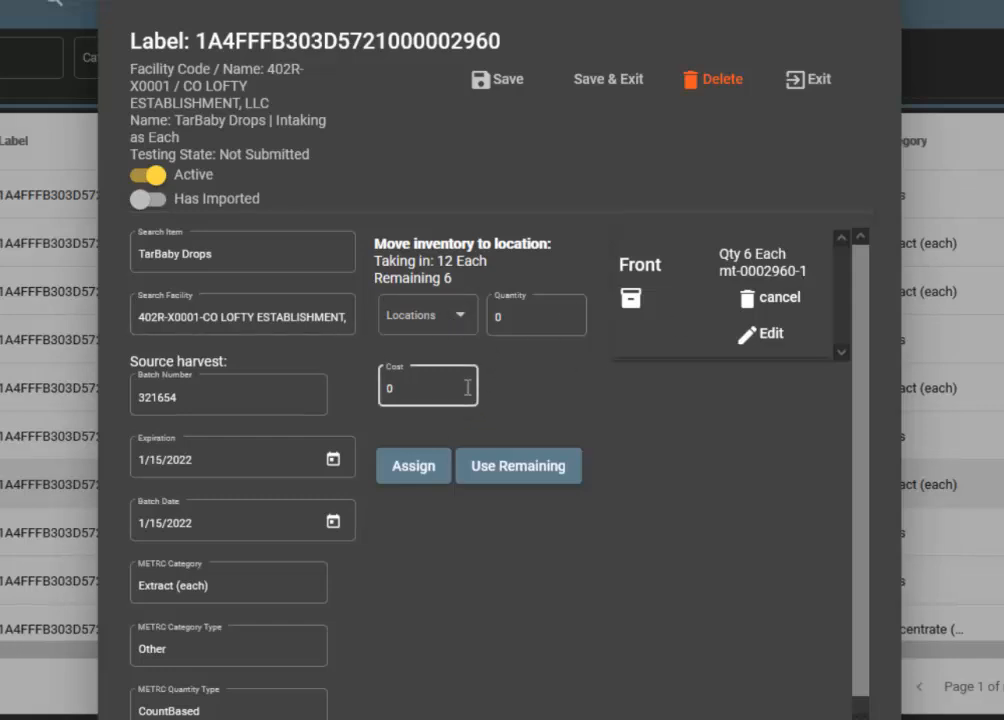
Assign a quantity of 6 to the Back location and complete the TarBaby Drops package.
{"action": "left_click", "coordinate": [457, 328]}
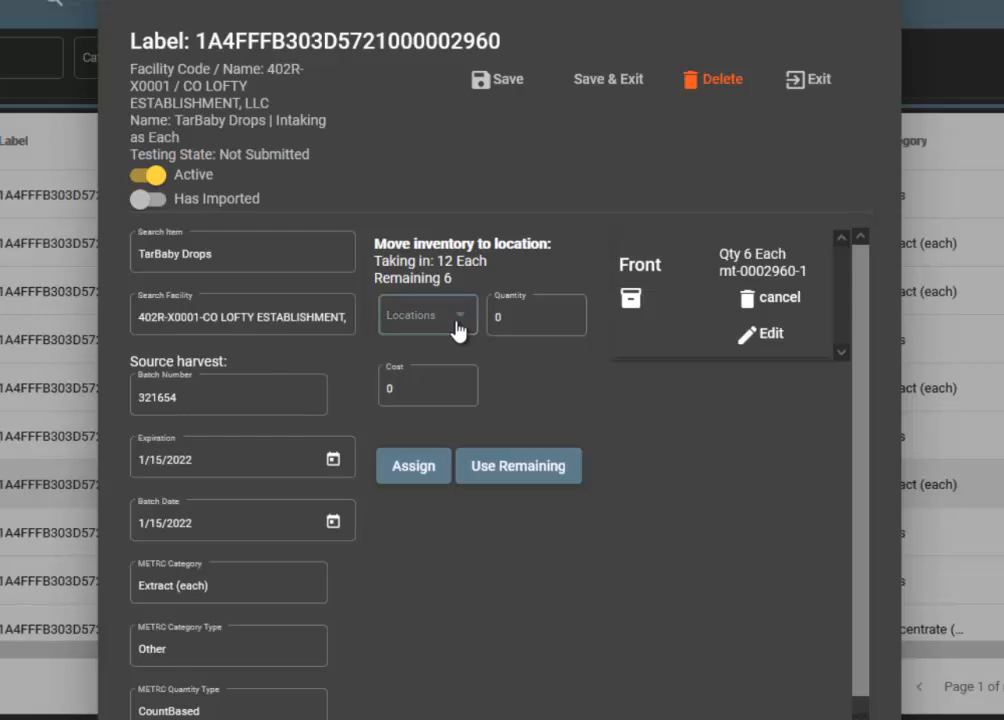
{"action": "left_click", "coordinate": [437, 352]}
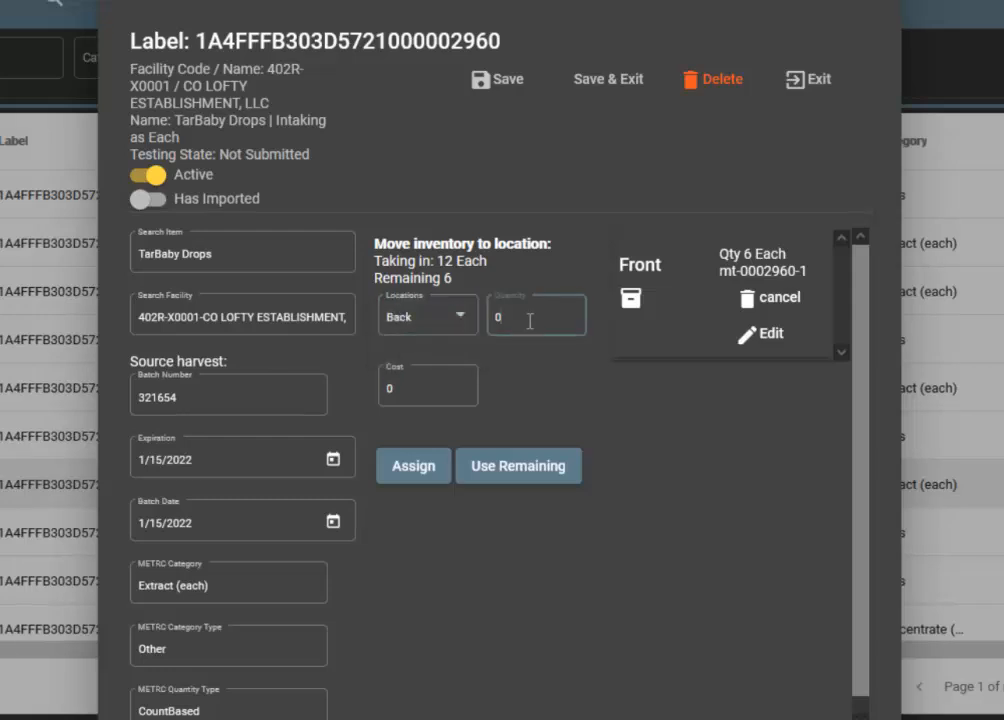
{"action": "left_click", "coordinate": [530, 321]}
{"action": "key", "text": "BackSpace"}
{"action": "type", "text": "6"}
{"action": "left_click", "coordinate": [419, 467]}
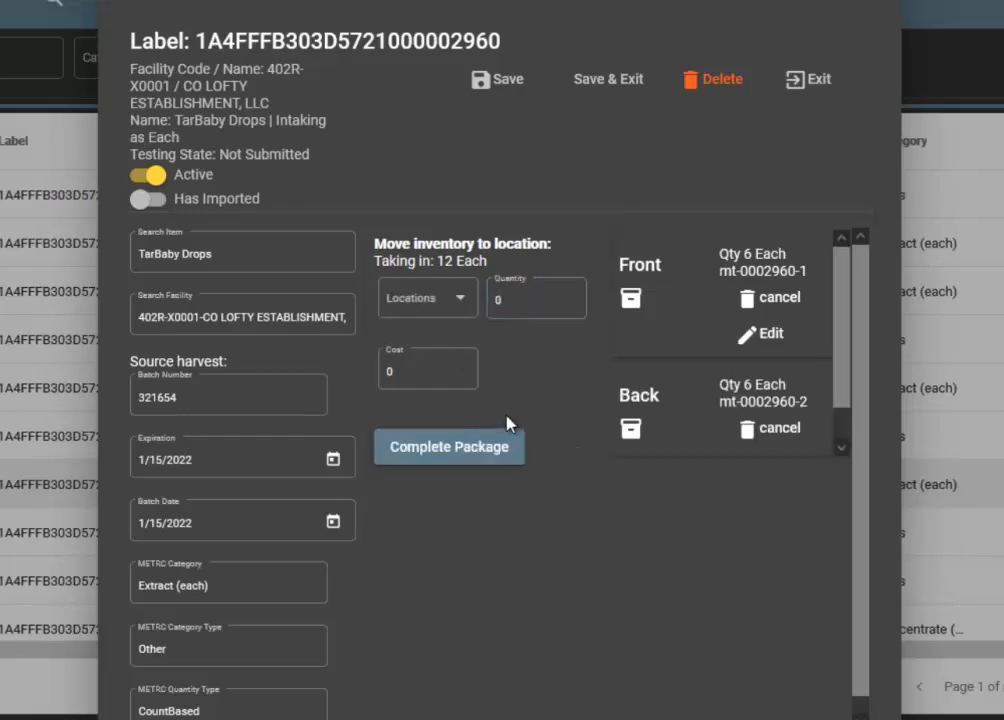
{"action": "left_click", "coordinate": [468, 453]}
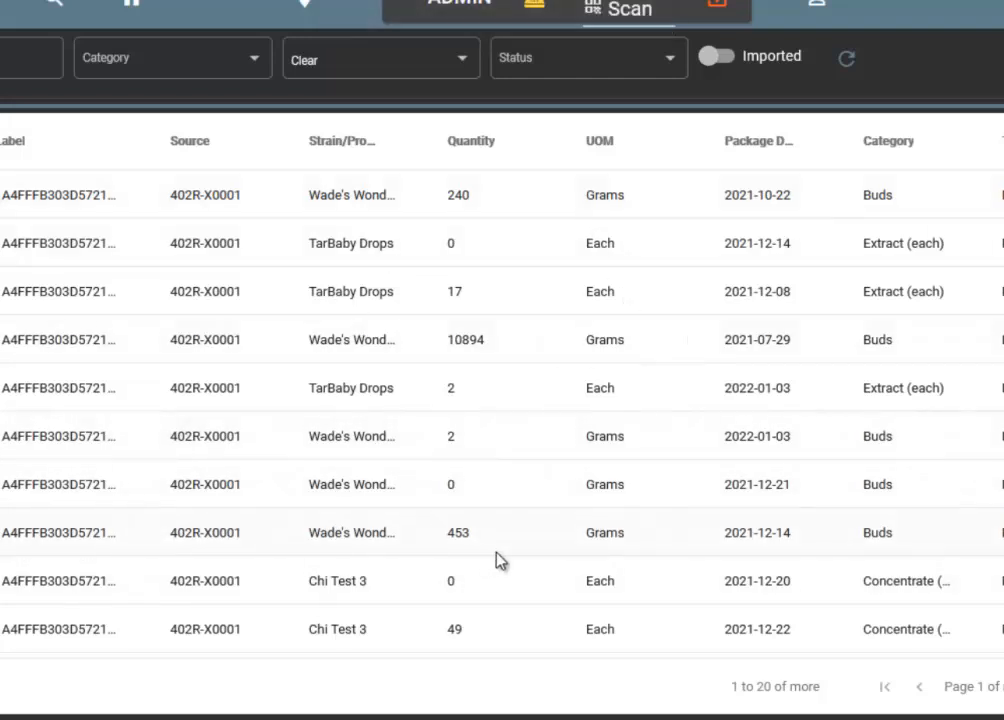
Show only the imported packages, look for the TarBaby Drops package, and return to those not imported.
{"action": "left_click", "coordinate": [728, 62]}
{"action": "scroll", "coordinate": [616, 441], "scroll_direction": "down", "scroll_amount": 2}
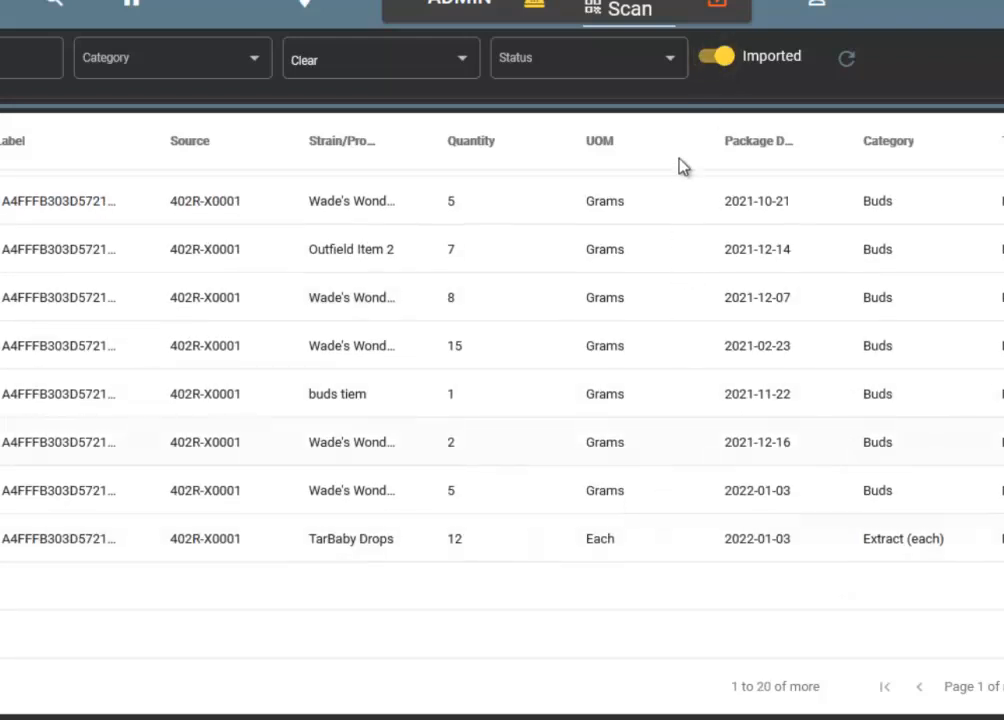
{"action": "left_click", "coordinate": [716, 58]}
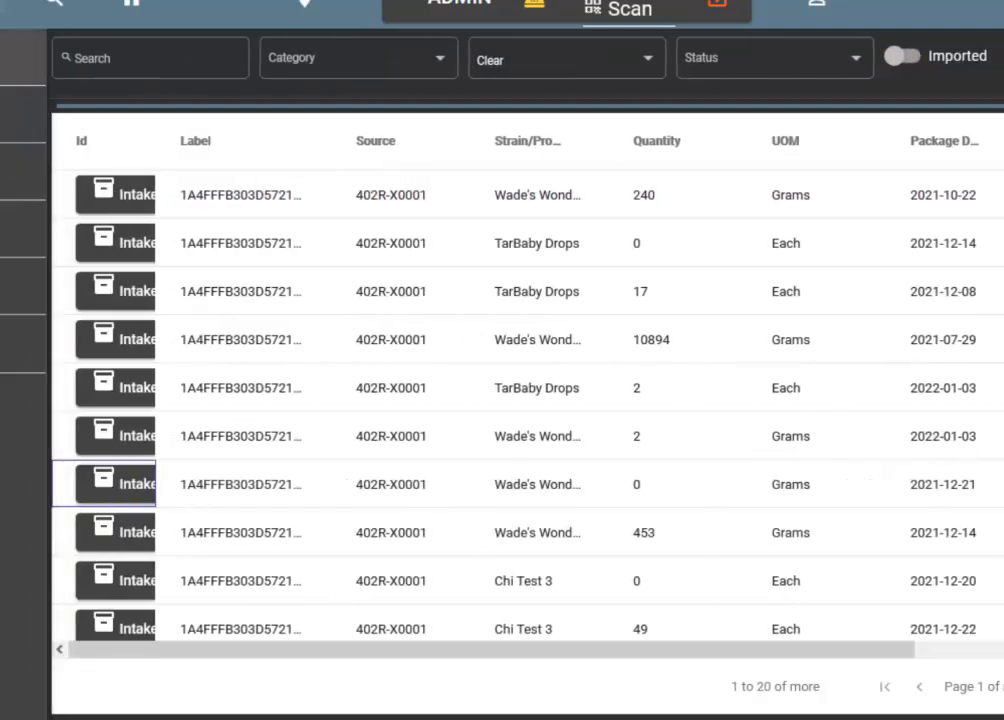
Browse the inventory list through its first two pages.
{"action": "left_click", "coordinate": [18, 288]}
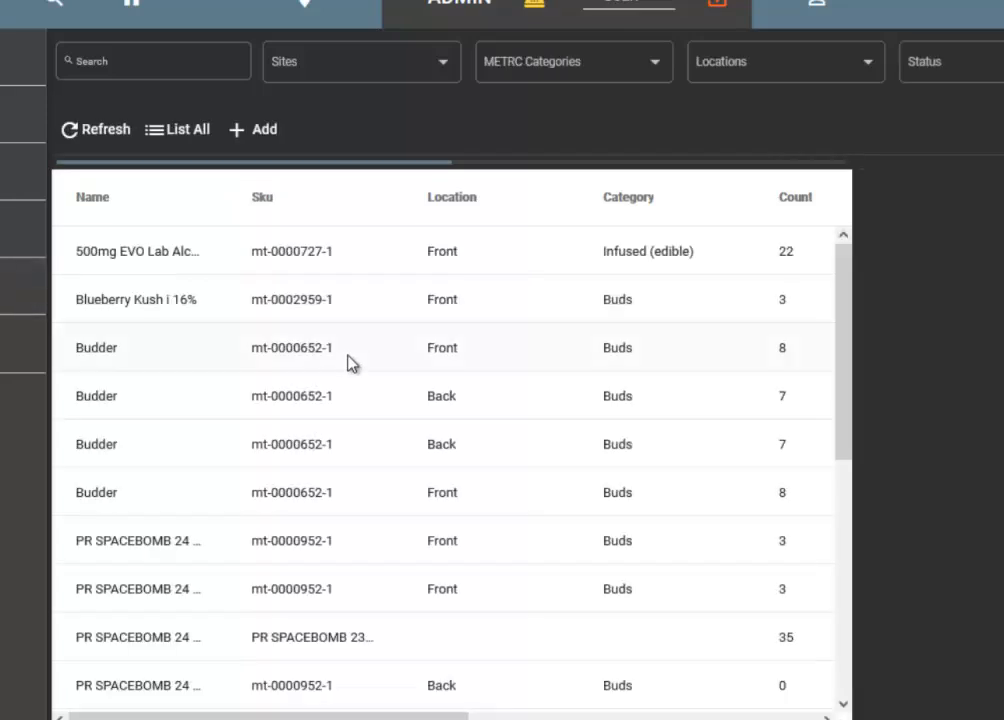
{"action": "scroll", "coordinate": [439, 413], "scroll_direction": "down", "scroll_amount": 5}
{"action": "scroll", "coordinate": [444, 416], "scroll_direction": "down", "scroll_amount": 1}
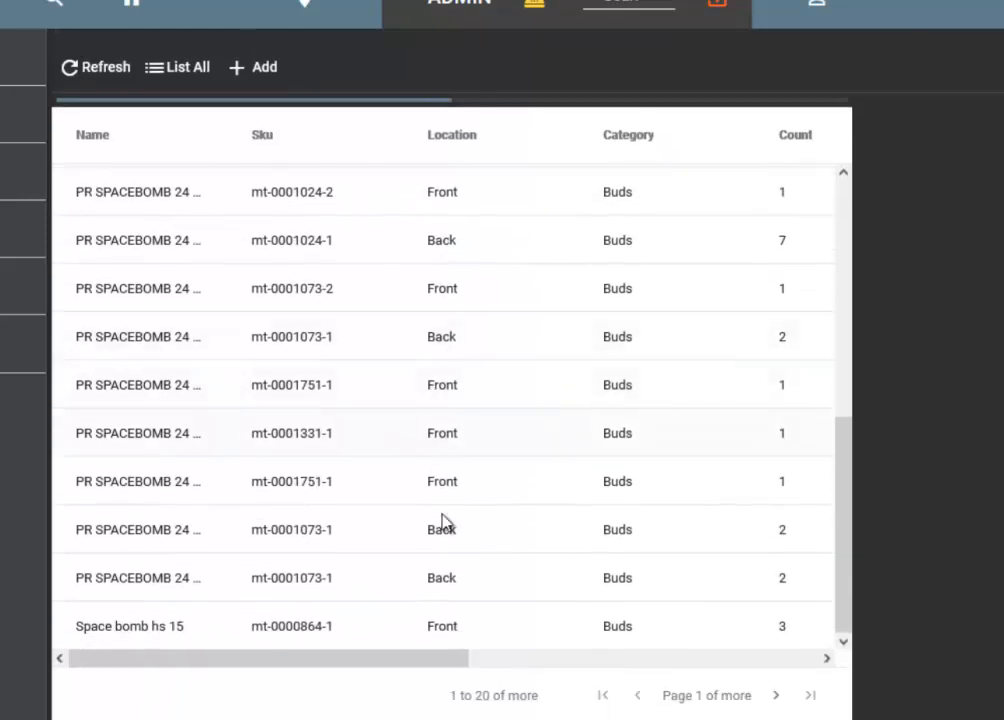
{"action": "left_click", "coordinate": [775, 697]}
{"action": "scroll", "coordinate": [636, 530], "scroll_direction": "down", "scroll_amount": 1}
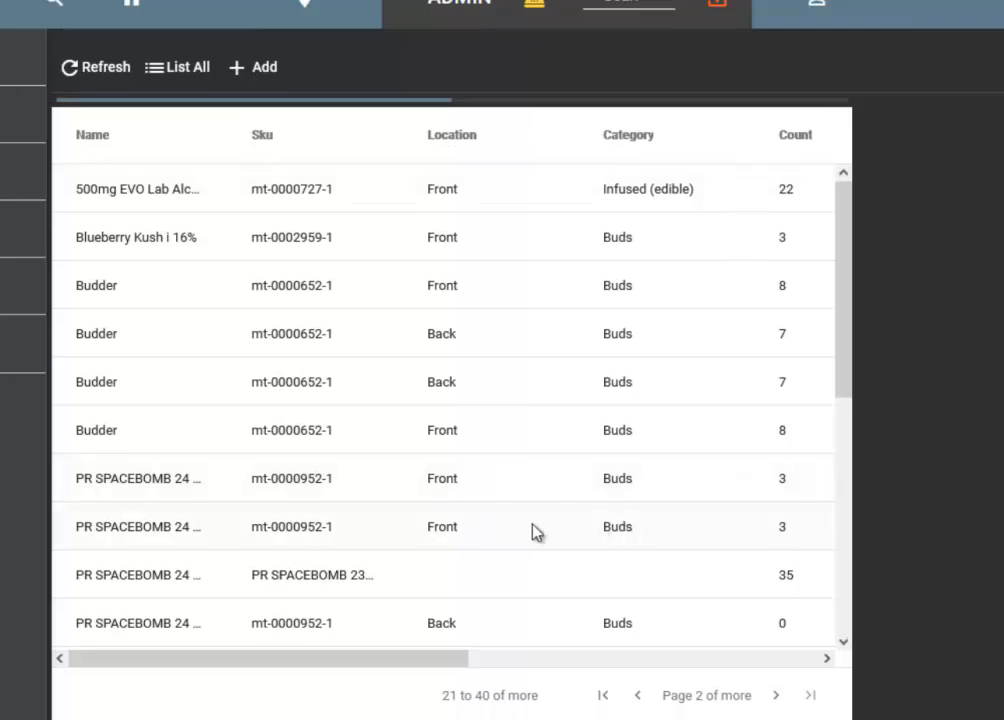
{"action": "scroll", "coordinate": [428, 529], "scroll_direction": "up", "scroll_amount": 1}
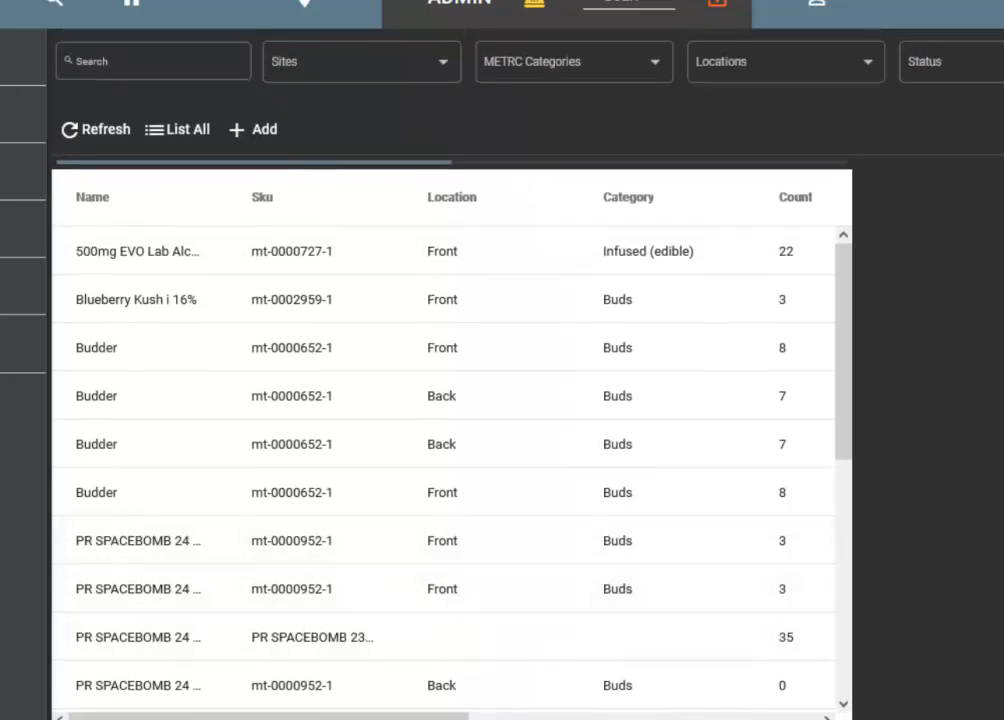
Search the inventory for "tar" and view the details of the TarBaby Drops entry at the Front location.
{"action": "left_click", "coordinate": [158, 68]}
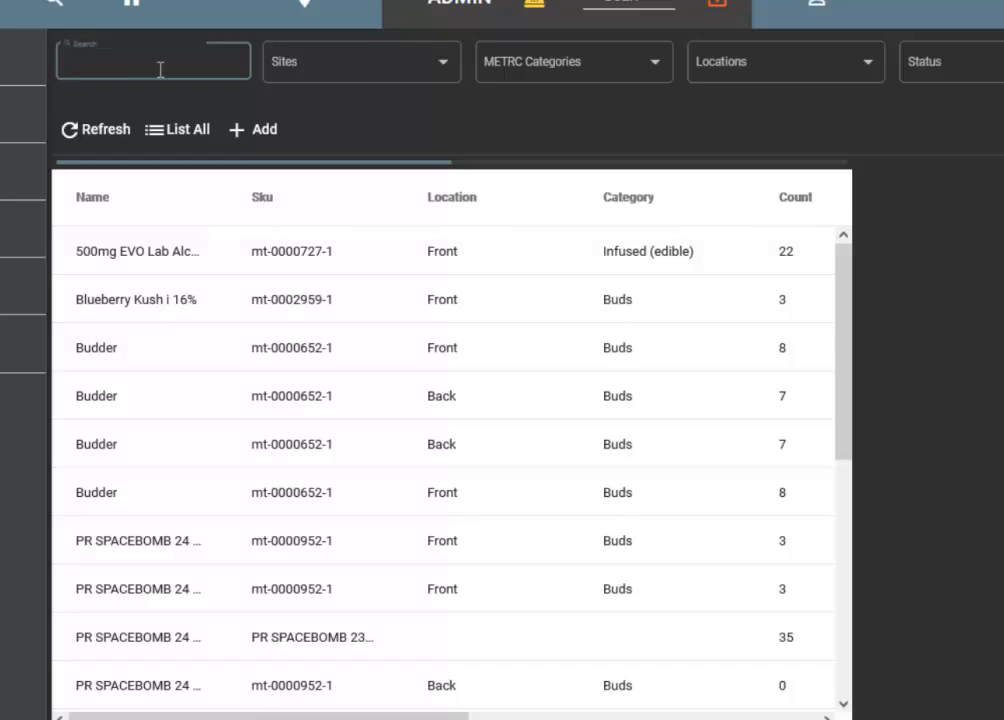
{"action": "type", "text": "tar"}
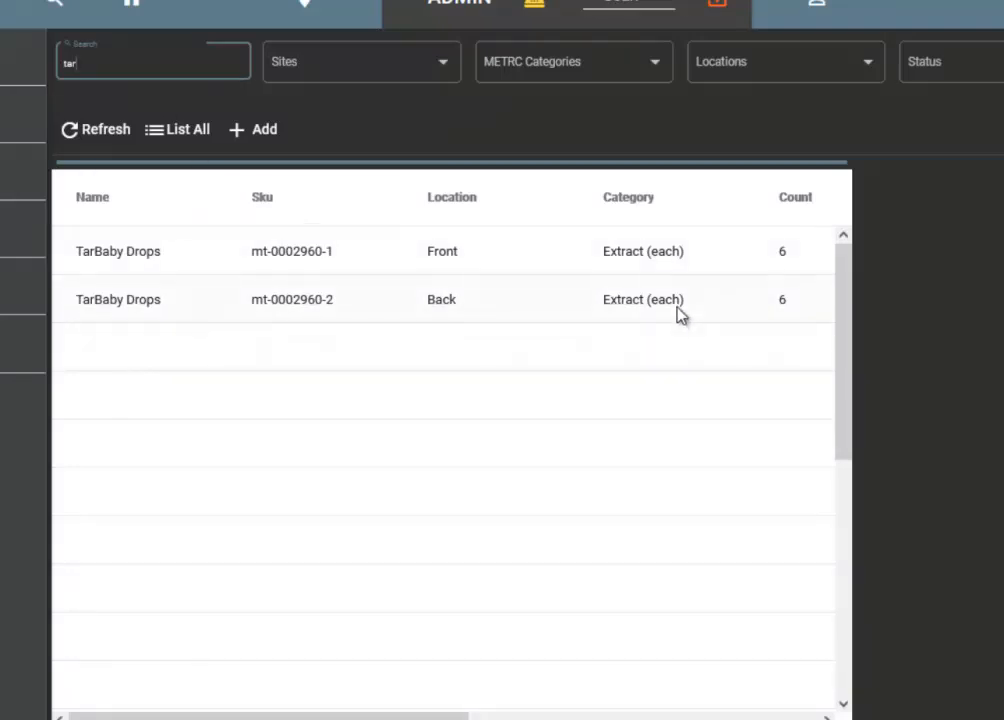
{"action": "mouse_move", "coordinate": [436, 717]}
{"action": "left_mouse_down"}
{"action": "mouse_move", "coordinate": [786, 717]}
{"action": "mouse_move", "coordinate": [434, 717]}
{"action": "left_mouse_up"}
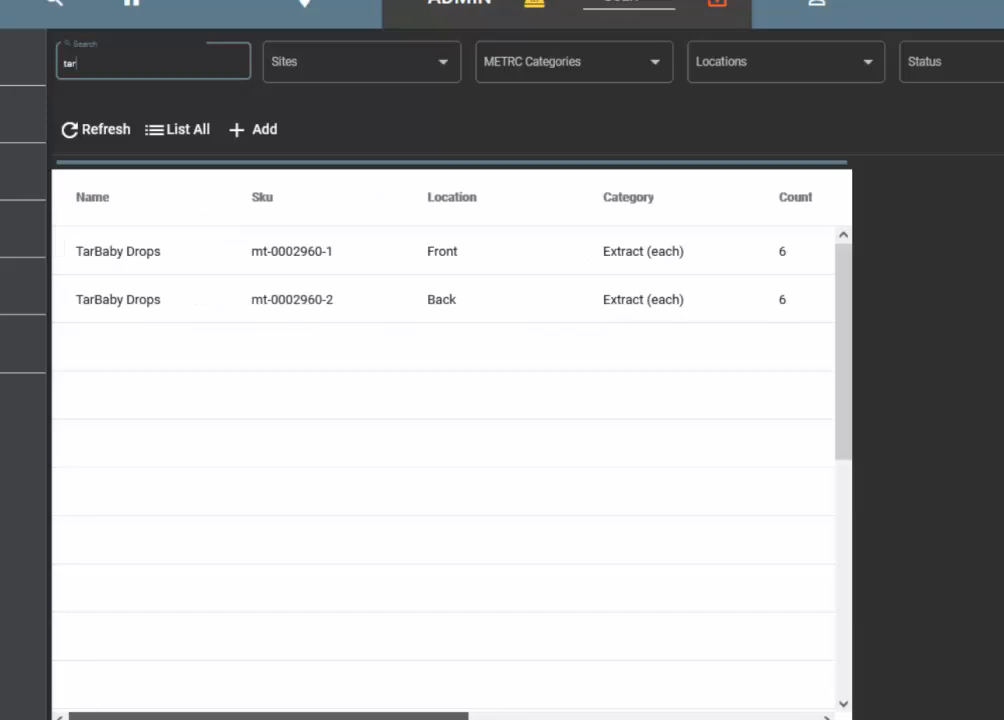
{"action": "left_click", "coordinate": [364, 262]}
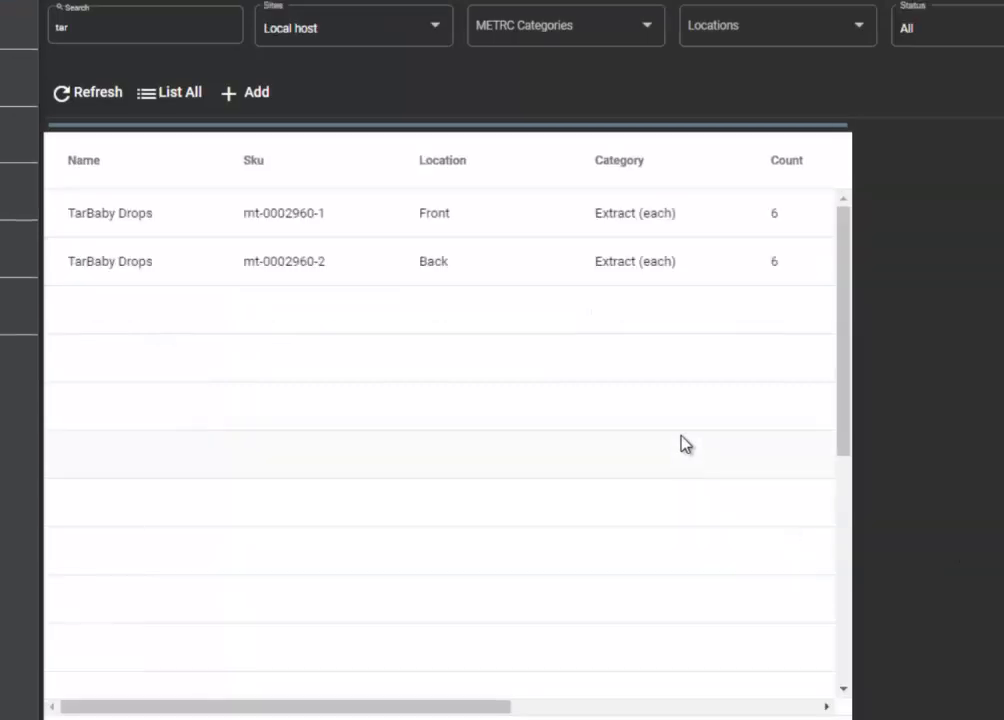
{"action": "left_click", "coordinate": [394, 266]}
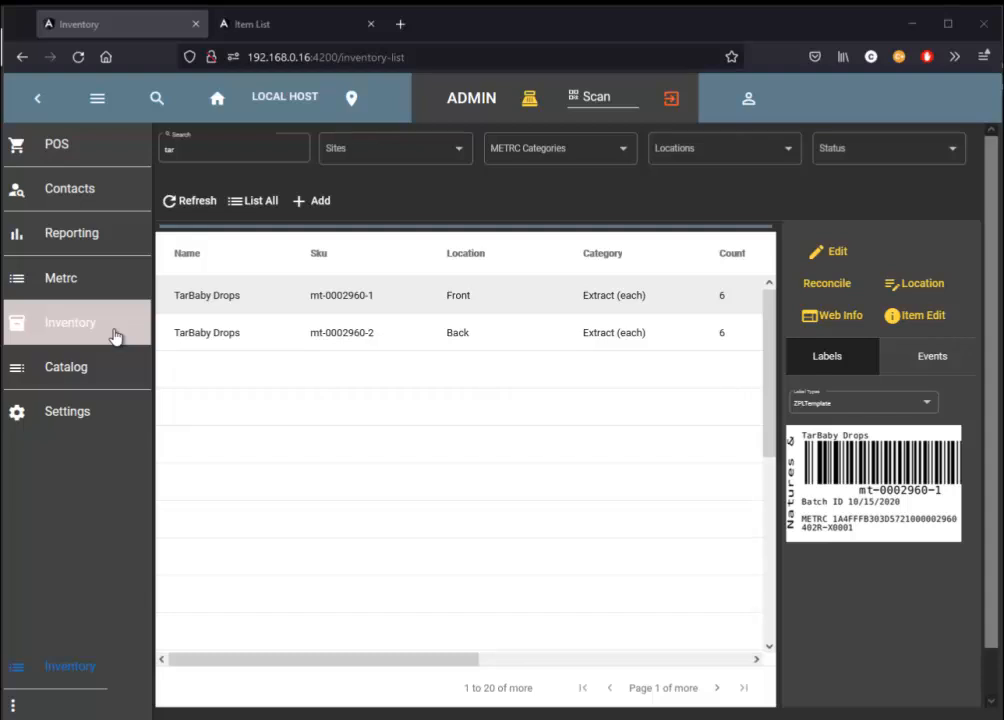
Return to the METRC package list and review the units of measure of the packages not yet imported.
{"action": "left_click", "coordinate": [100, 290]}
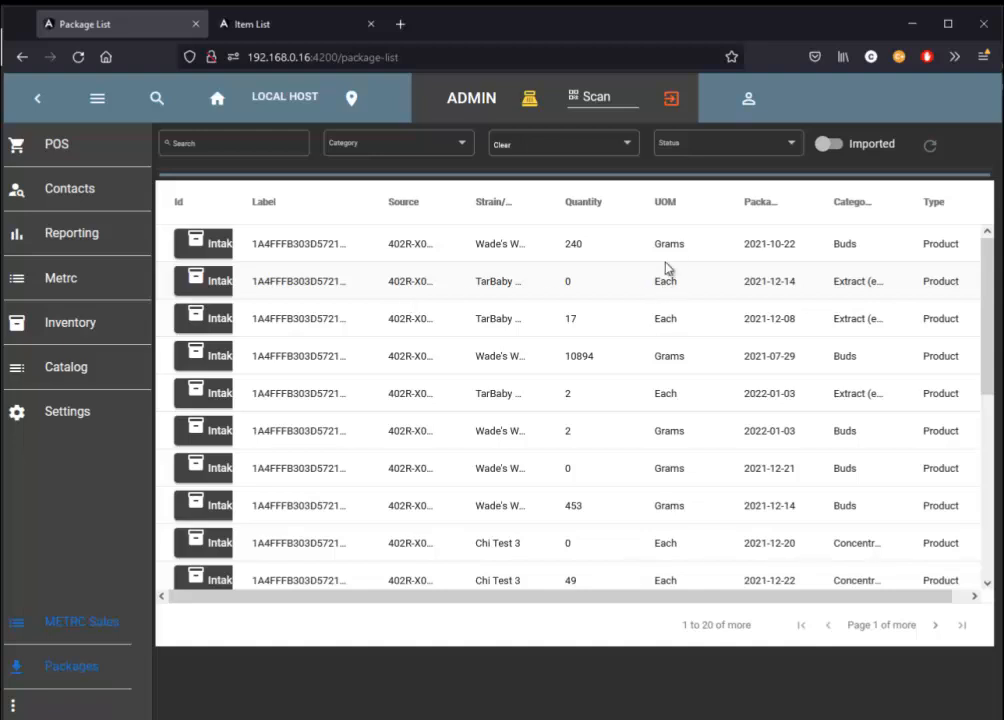
{"action": "scroll", "coordinate": [677, 290], "scroll_direction": "down", "scroll_amount": 3}
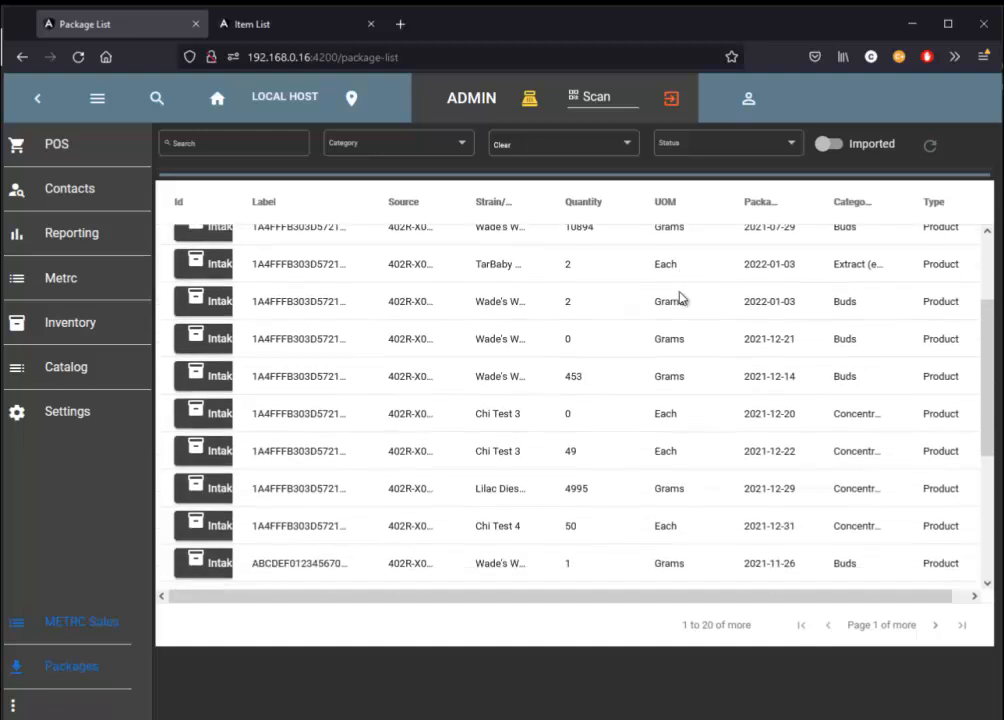
{"action": "scroll", "coordinate": [722, 380], "scroll_direction": "up", "scroll_amount": 3}
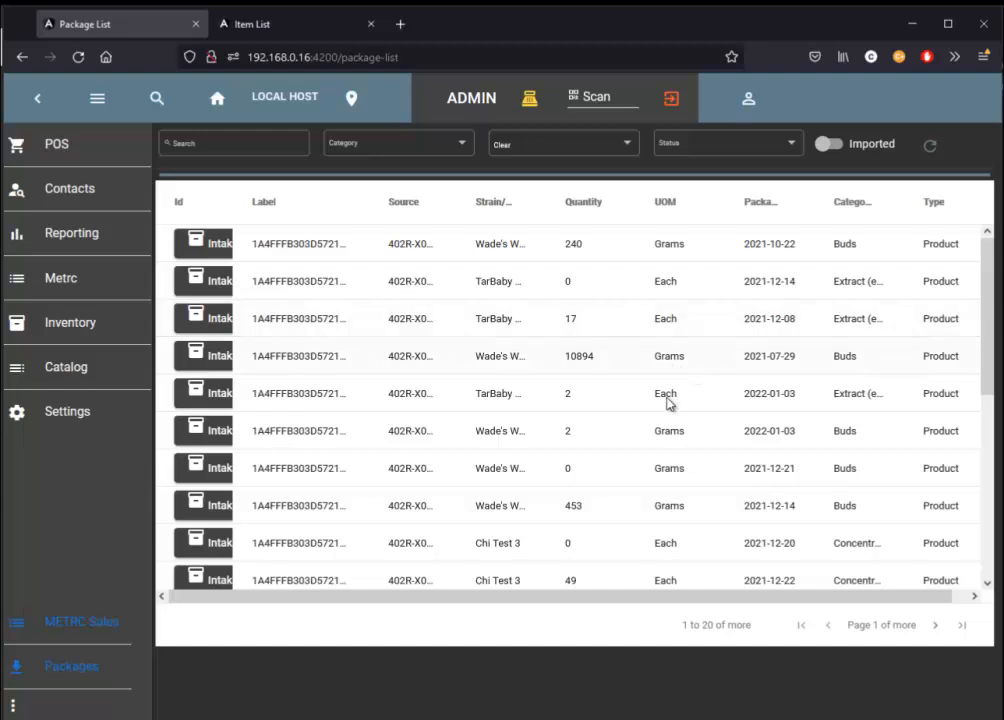
{"action": "scroll", "coordinate": [670, 376], "scroll_direction": "down", "scroll_amount": 1}
{"action": "scroll", "coordinate": [678, 378], "scroll_direction": "down", "scroll_amount": 1}
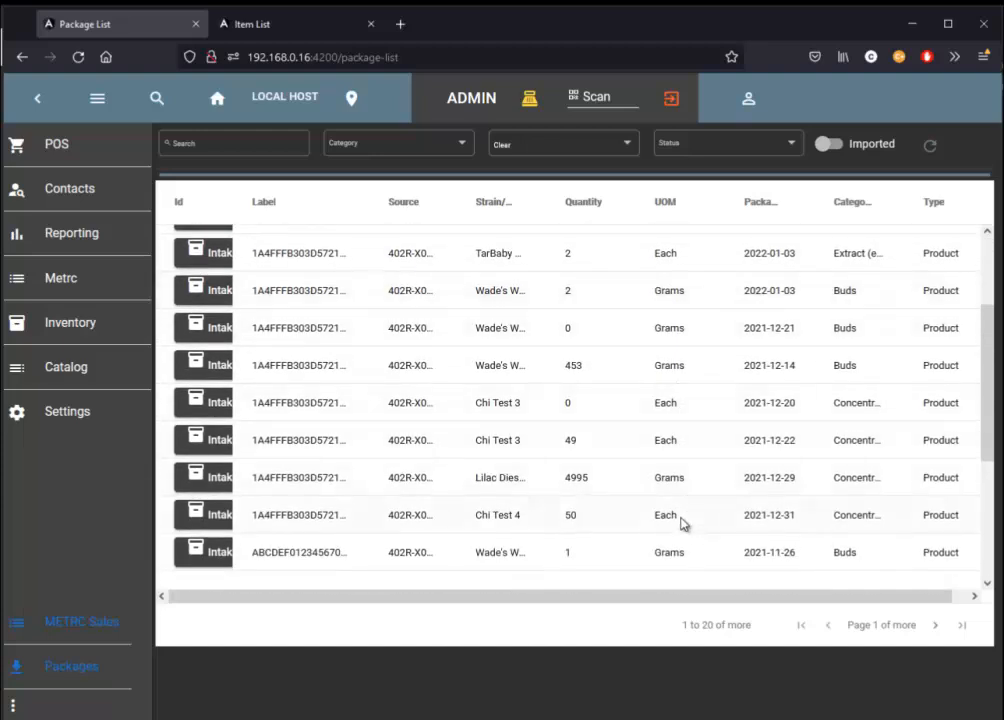
{"action": "scroll", "coordinate": [685, 470], "scroll_direction": "up", "scroll_amount": 2}
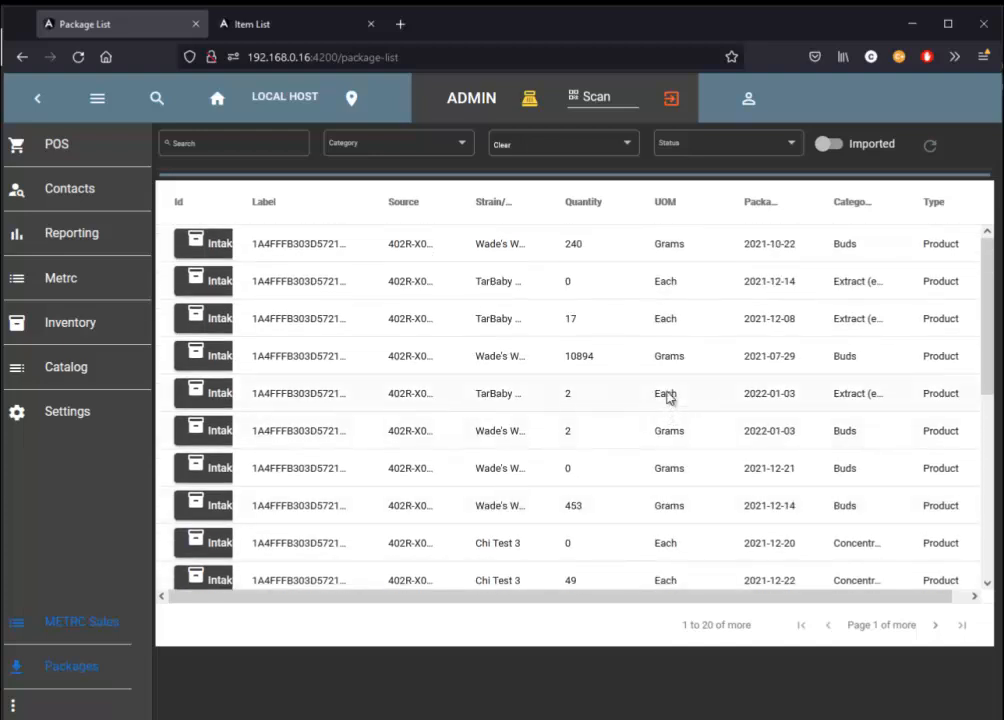
Start the intake of the 240-gram Wade's Wonder Weed package and link it to the KC Cherry Bomb item.
{"action": "left_click", "coordinate": [668, 252]}
{"action": "left_click", "coordinate": [211, 256]}
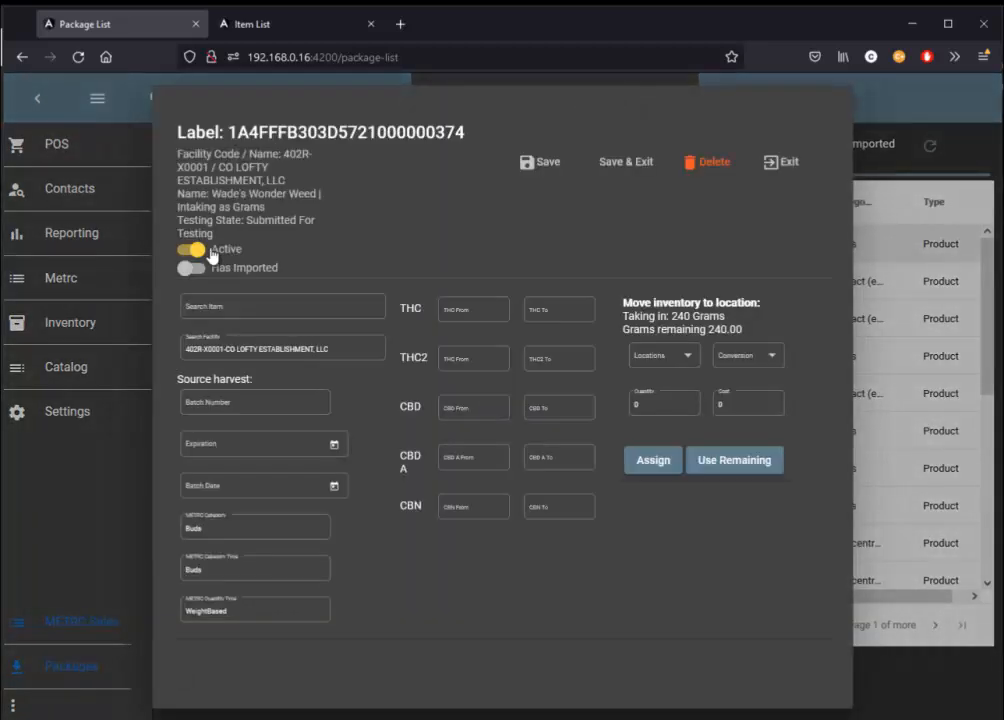
{"action": "left_click", "coordinate": [272, 307]}
{"action": "left_click", "coordinate": [254, 306]}
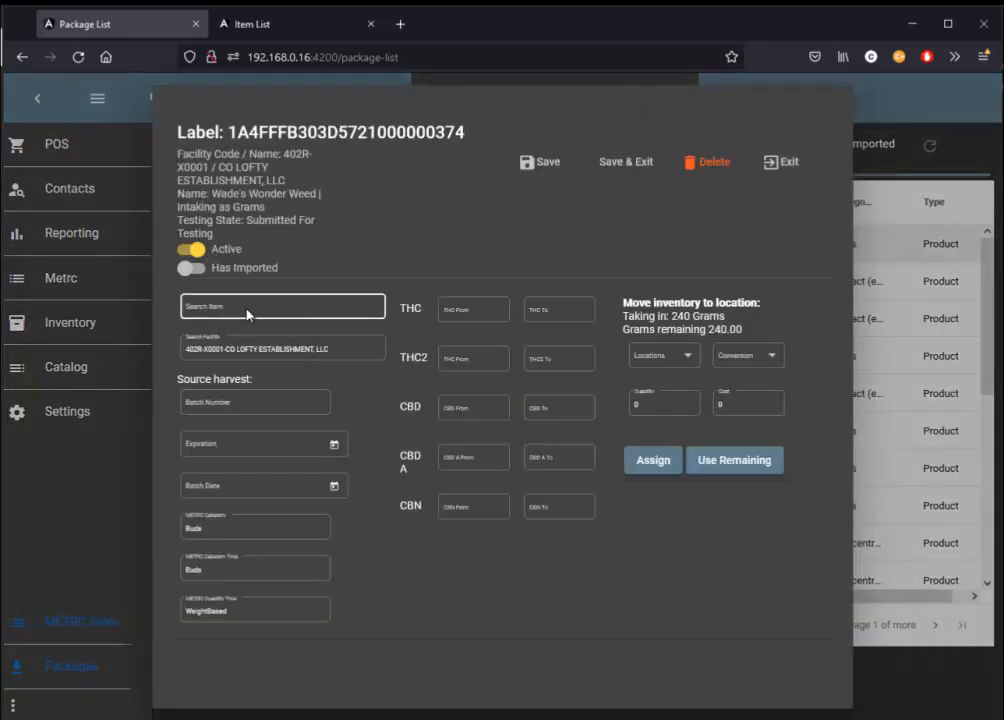
{"action": "type", "text": "bomb"}
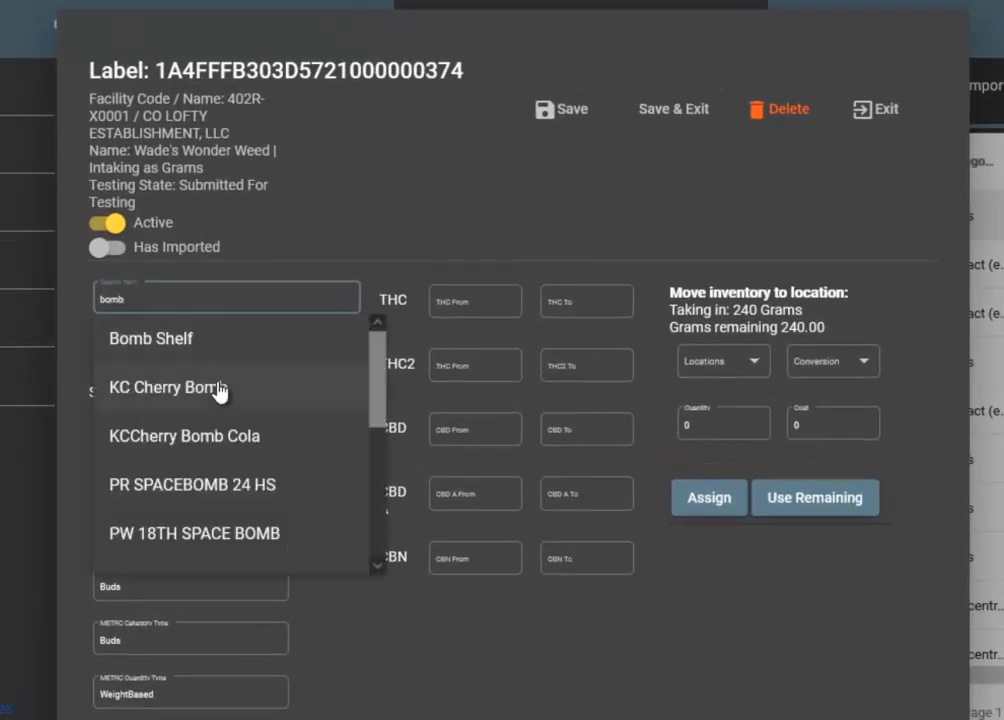
{"action": "left_click", "coordinate": [219, 390]}
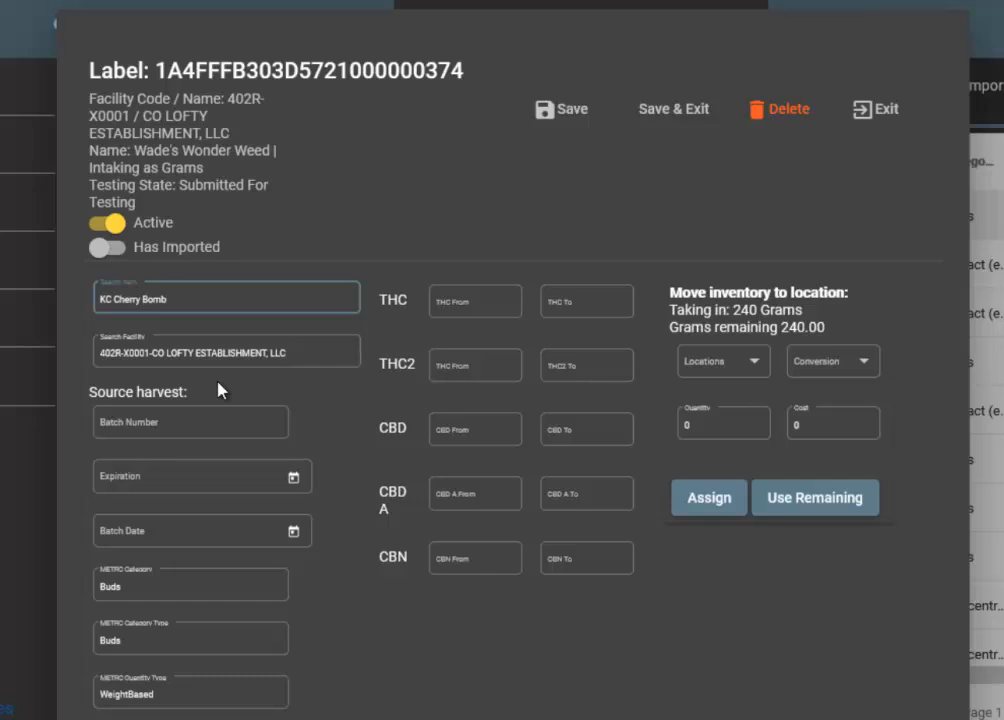
Enter batch number 123123 and set both the expiration date and the batch date to 1/15/2022.
{"action": "left_click", "coordinate": [213, 425]}
{"action": "type", "text": "123123"}
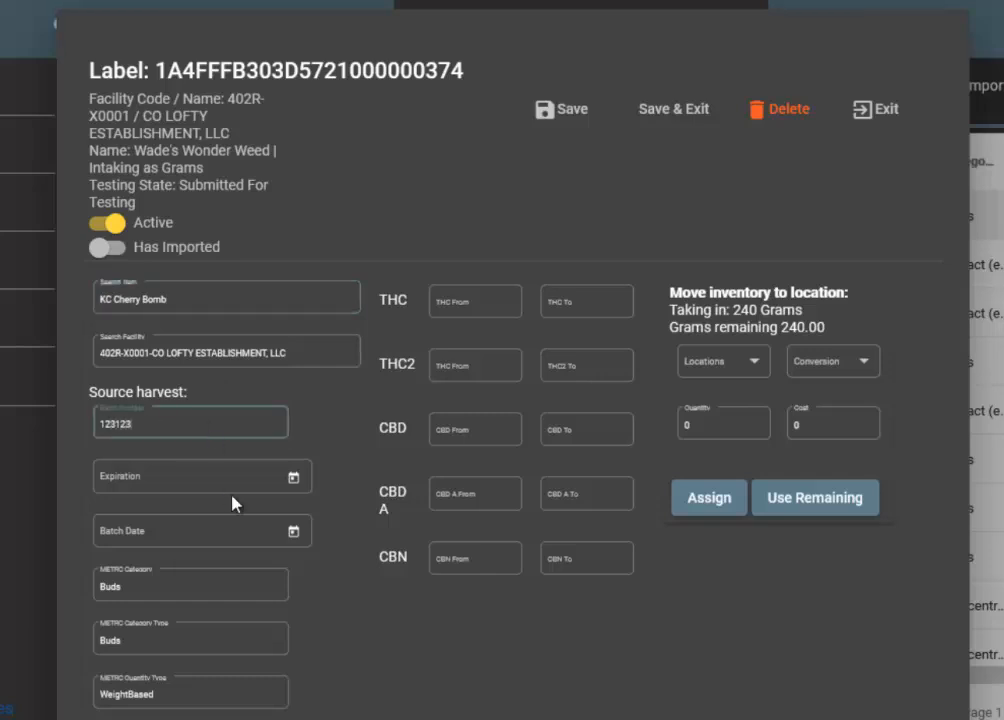
{"action": "left_click", "coordinate": [305, 475]}
{"action": "left_click", "coordinate": [294, 481]}
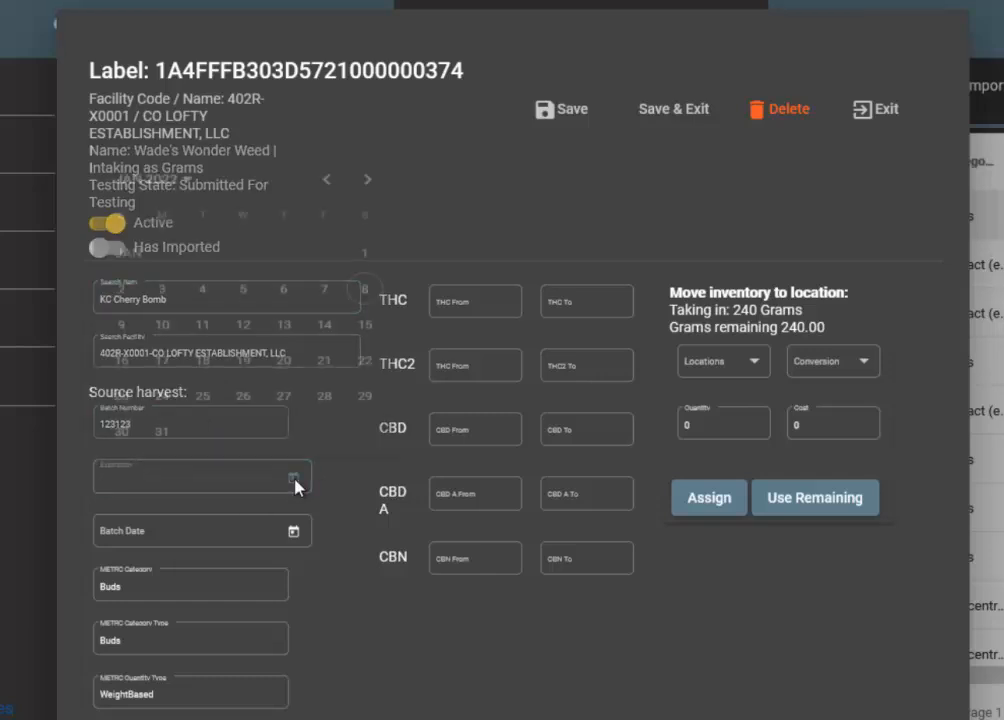
{"action": "left_click", "coordinate": [293, 531]}
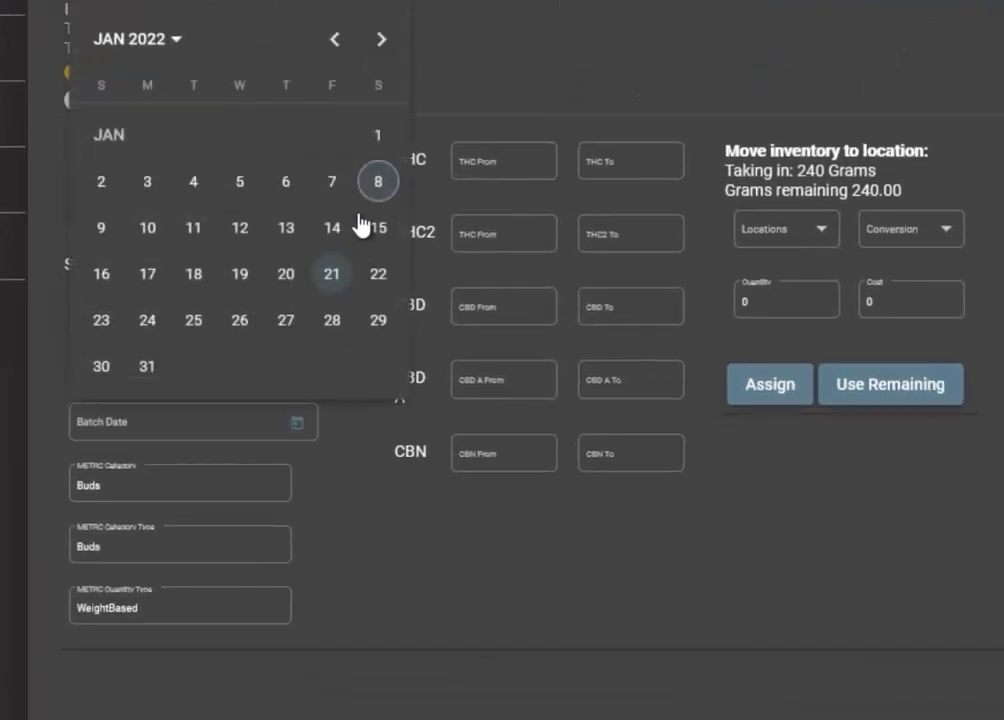
{"action": "left_click", "coordinate": [384, 230]}
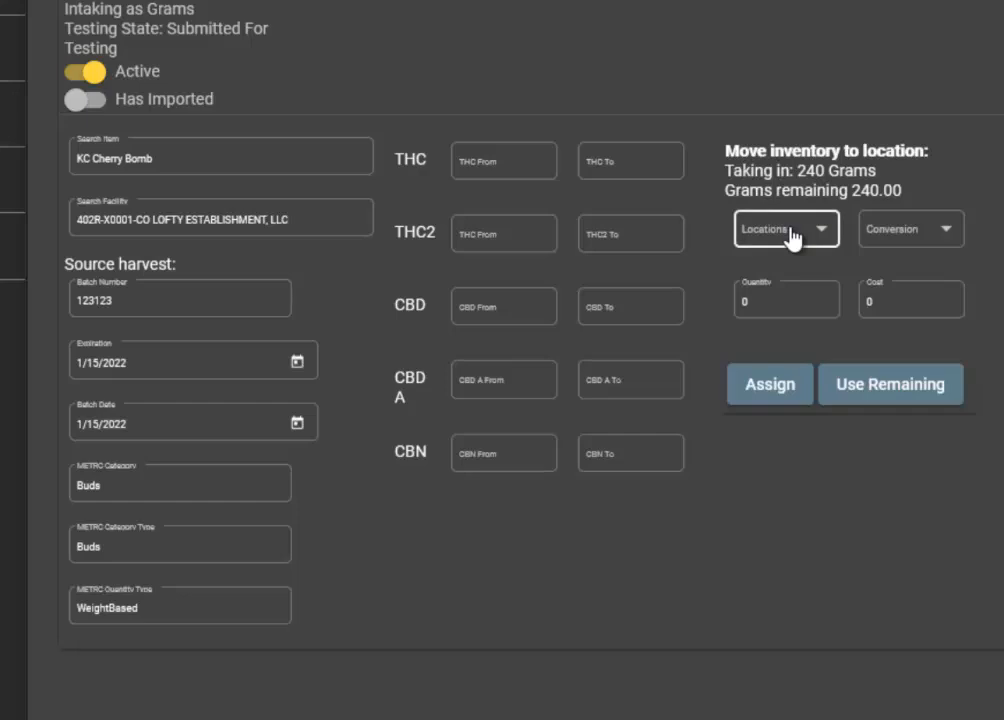
Try the Half Ounces (14) conversion for the package, and switch the conversion to Eighths (3.5).
{"action": "left_click", "coordinate": [947, 238]}
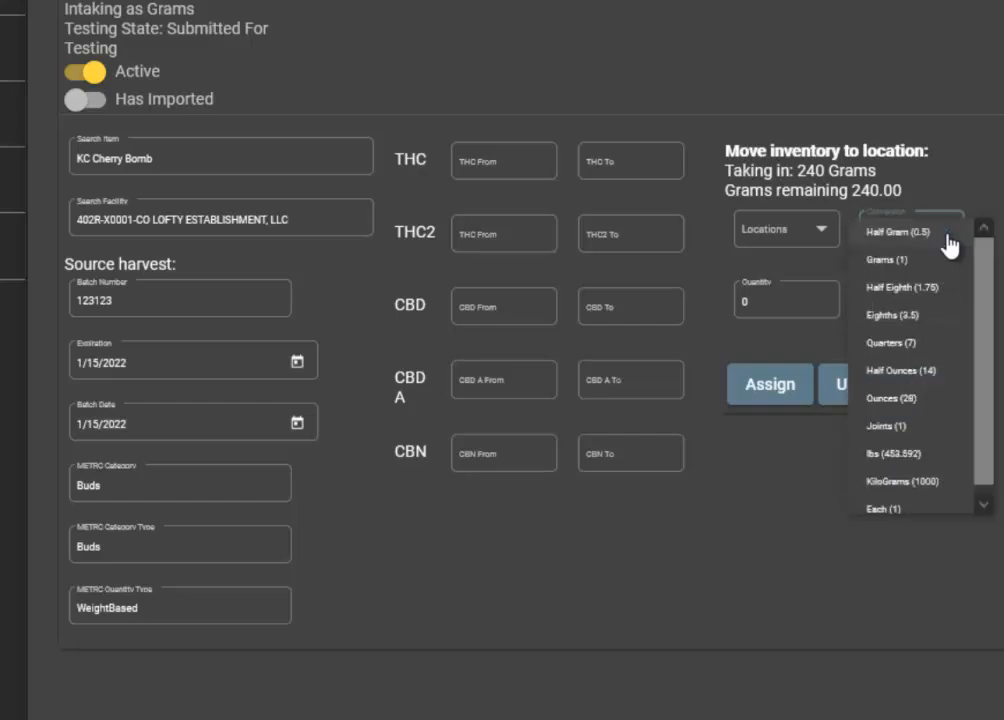
{"action": "left_click", "coordinate": [940, 380]}
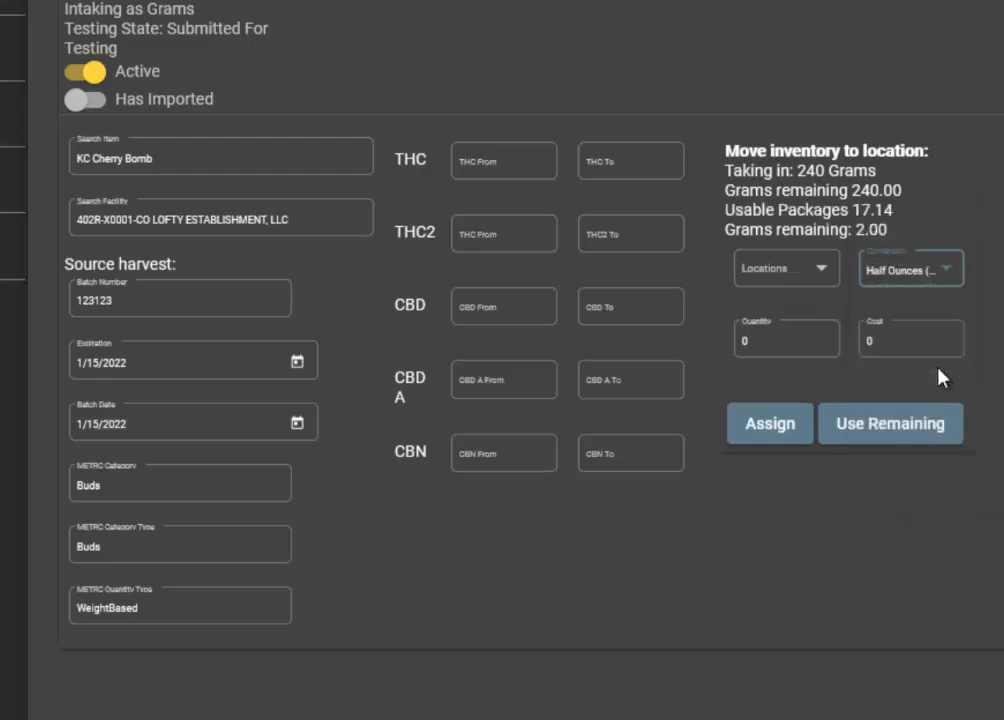
{"action": "left_click", "coordinate": [927, 272]}
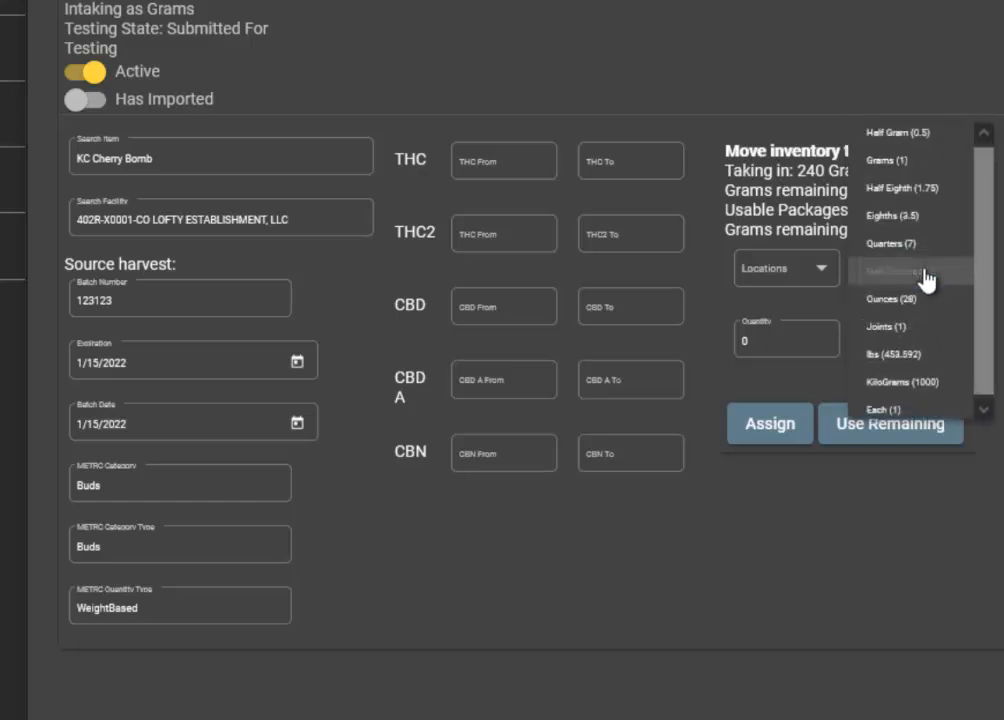
{"action": "left_click", "coordinate": [928, 218]}
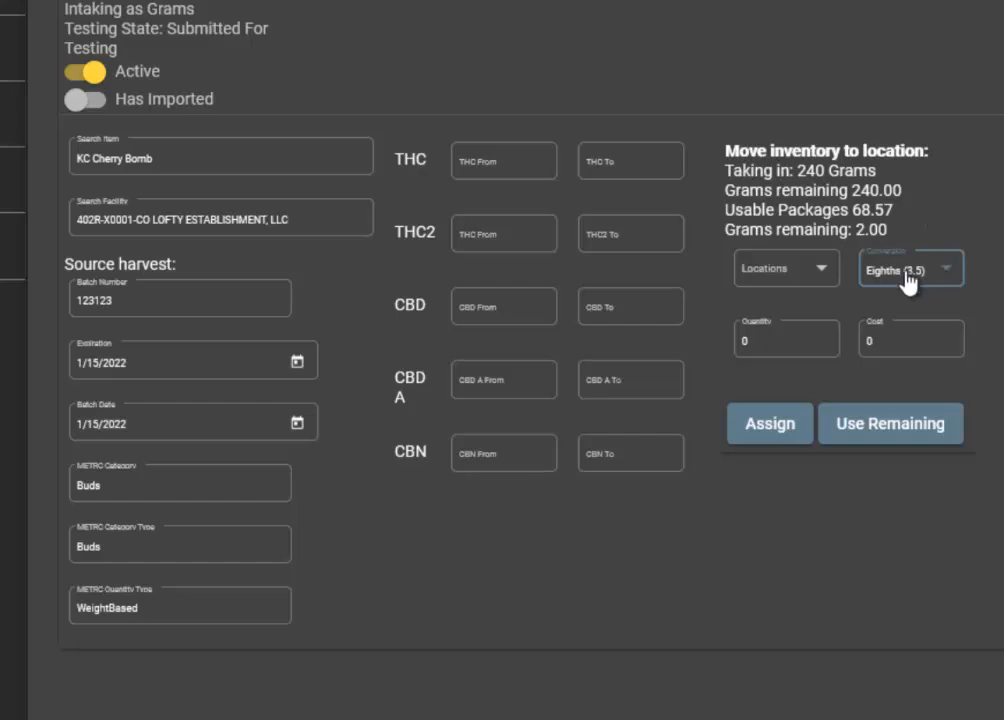
Assign a quantity of 50 eighths from the package to the Front location.
{"action": "left_click", "coordinate": [765, 272]}
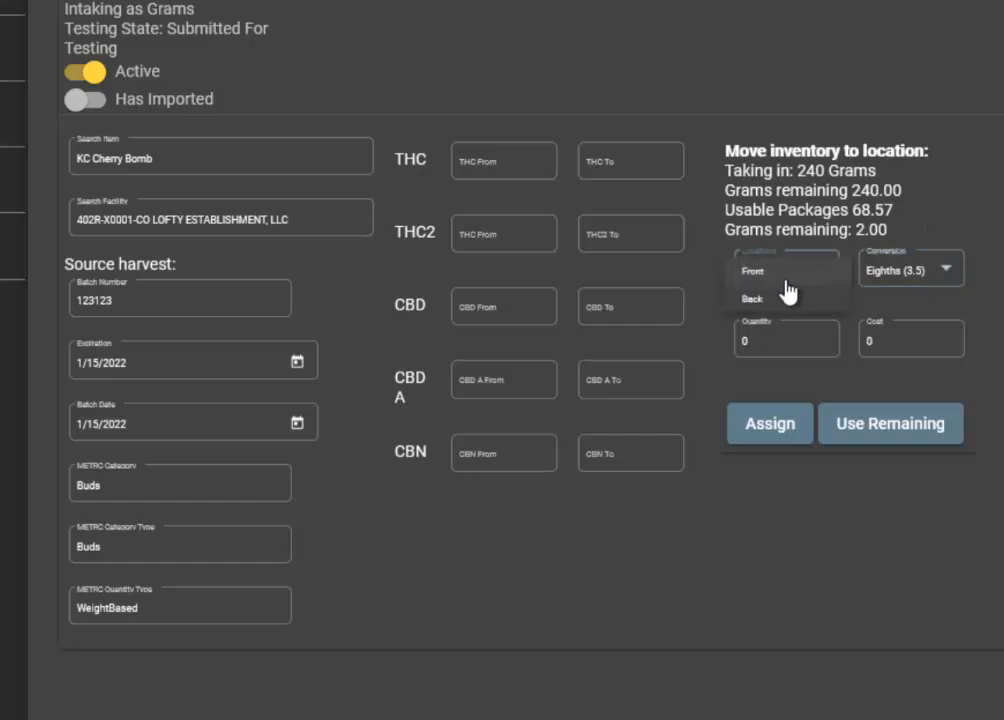
{"action": "left_click", "coordinate": [786, 281]}
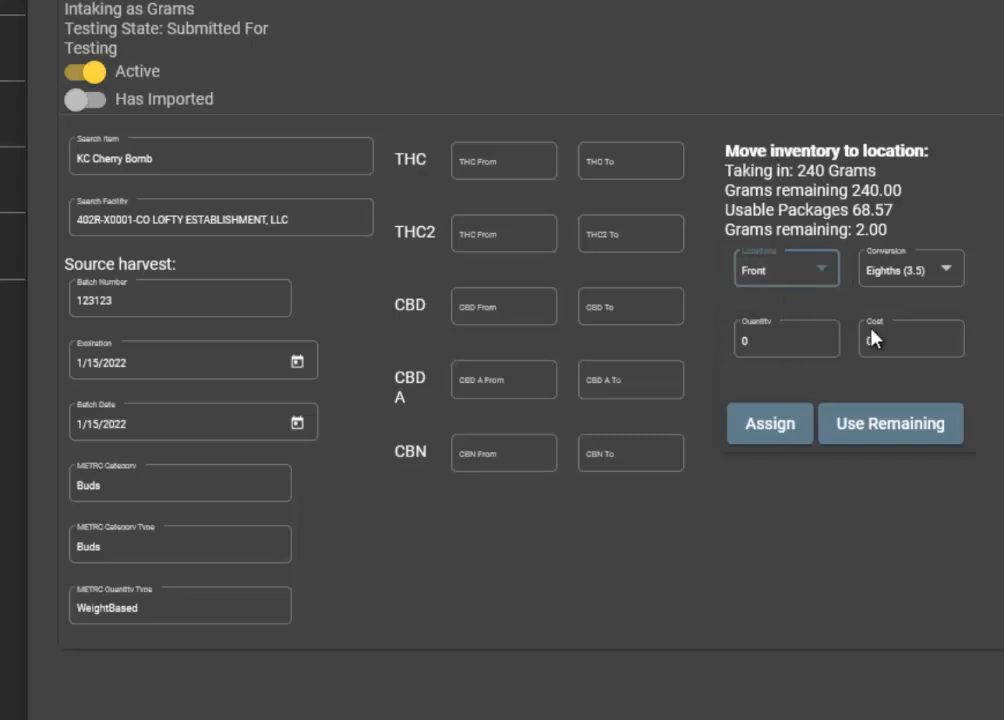
{"action": "left_click", "coordinate": [870, 338]}
{"action": "left_click", "coordinate": [778, 337]}
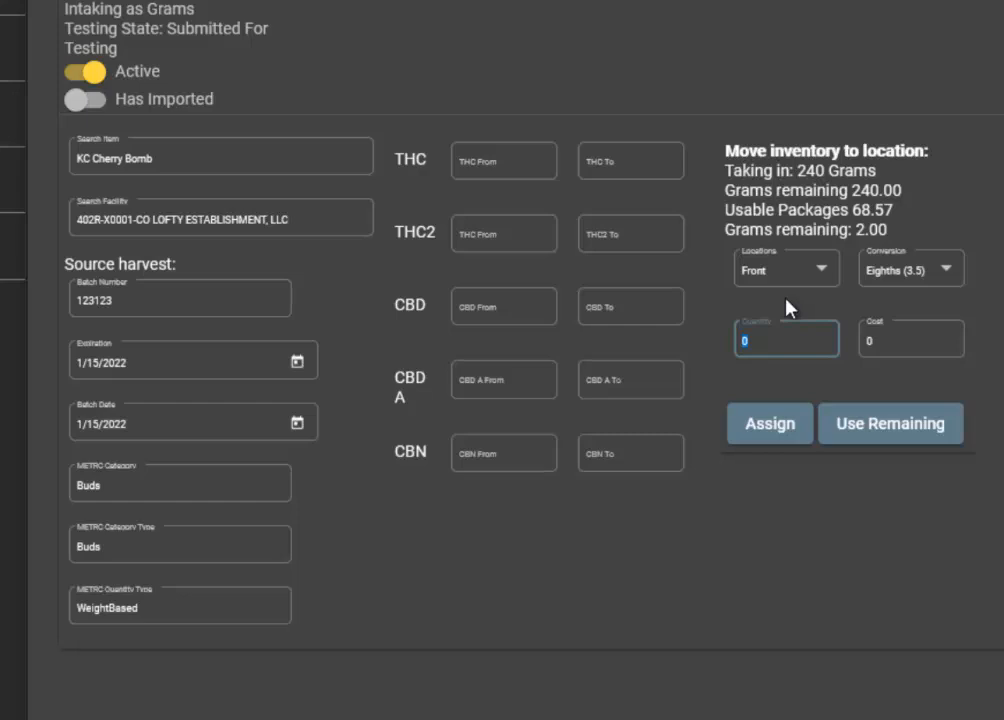
{"action": "type", "text": "50"}
{"action": "left_click", "coordinate": [769, 438]}
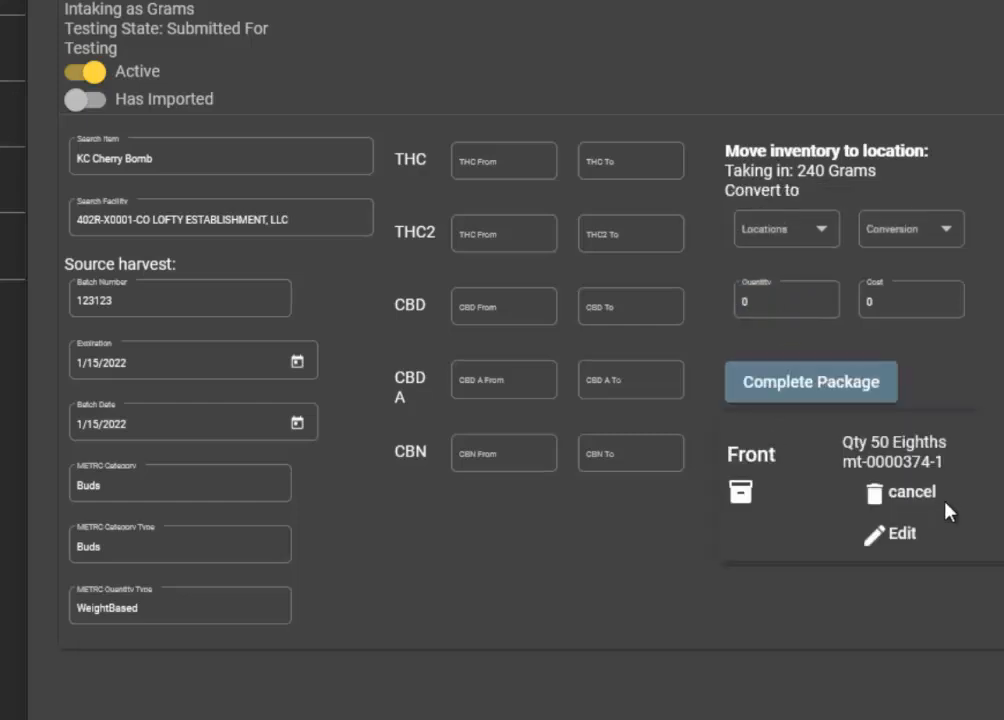
Assign another 65 from the package to the Front location using the Grams (1) conversion.
{"action": "left_click", "coordinate": [819, 237]}
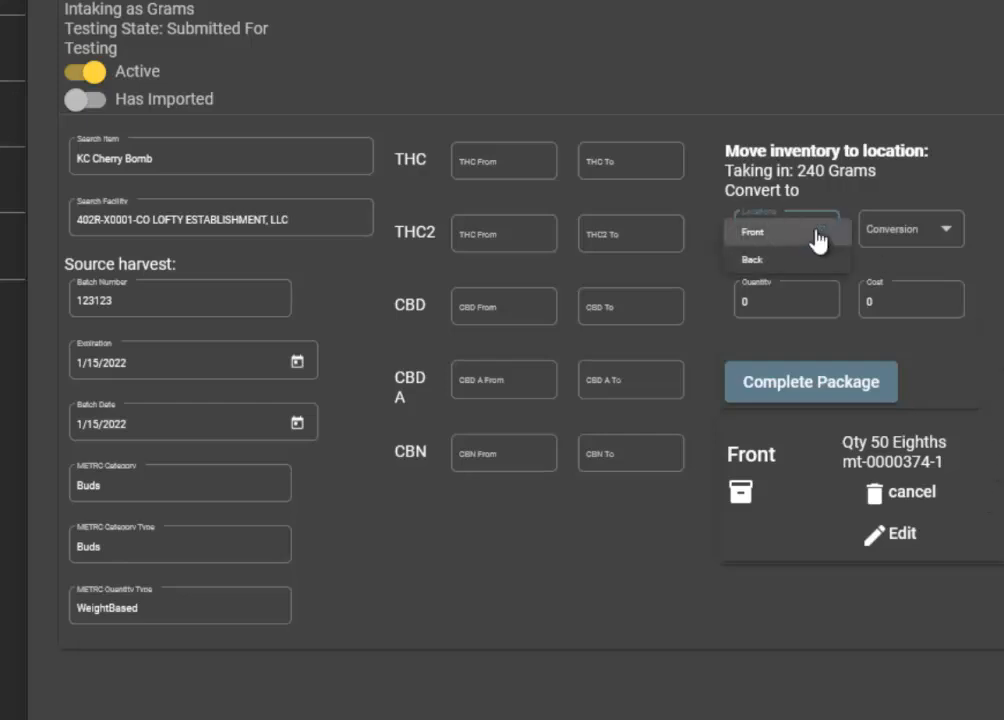
{"action": "left_click", "coordinate": [819, 236]}
{"action": "left_click", "coordinate": [866, 230]}
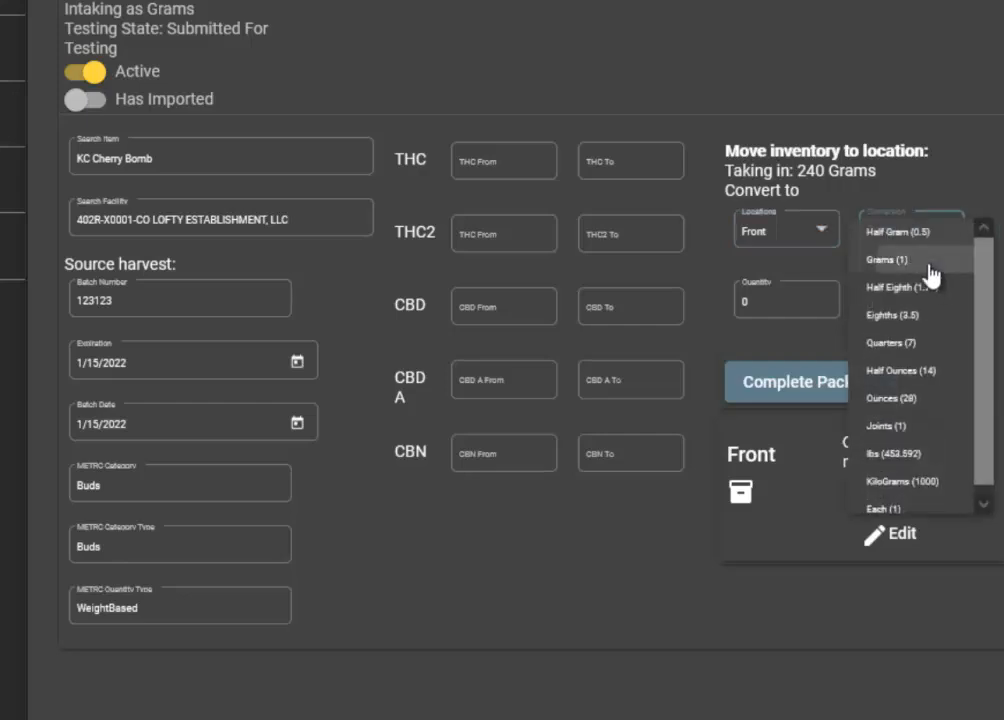
{"action": "left_click", "coordinate": [928, 262]}
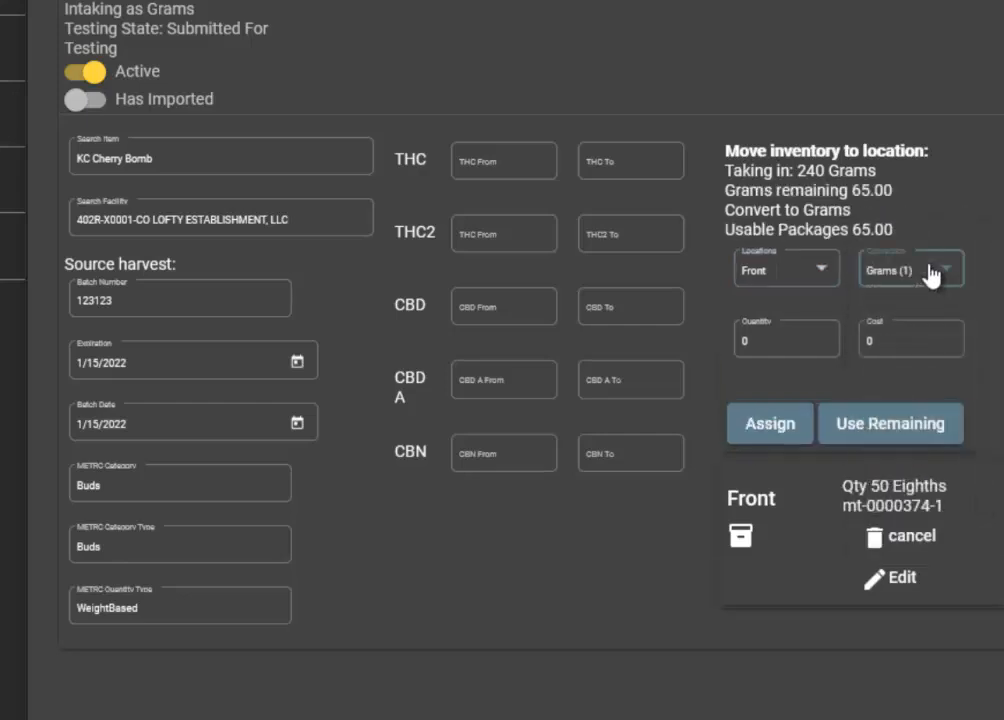
{"action": "left_click", "coordinate": [746, 338]}
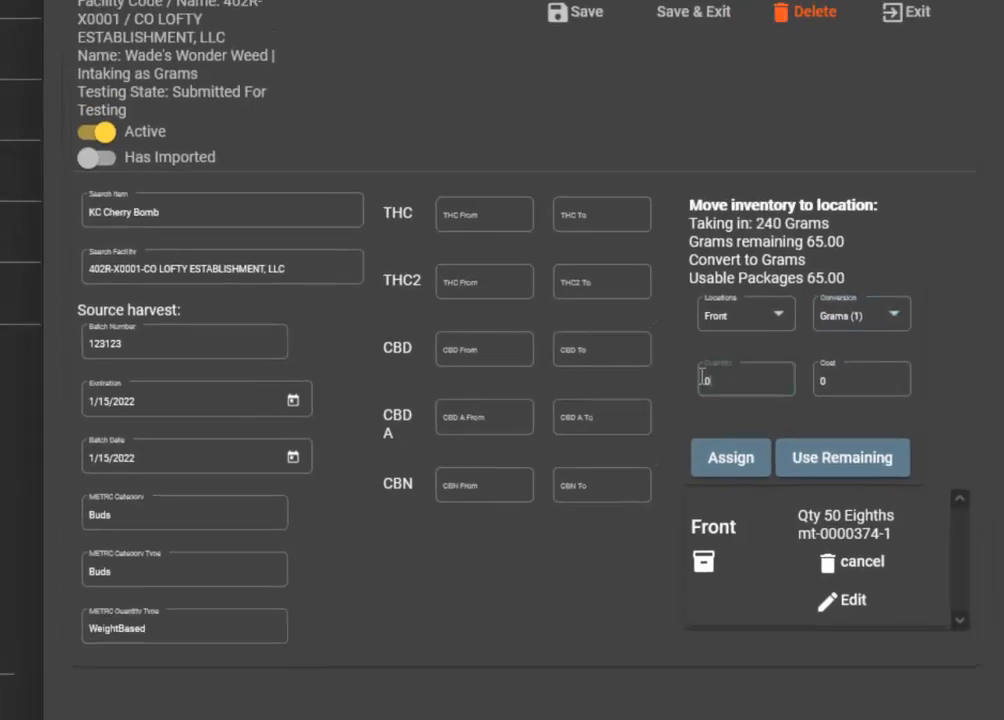
{"action": "left_click_drag", "start_coordinate": [702, 378], "coordinate": [721, 396]}
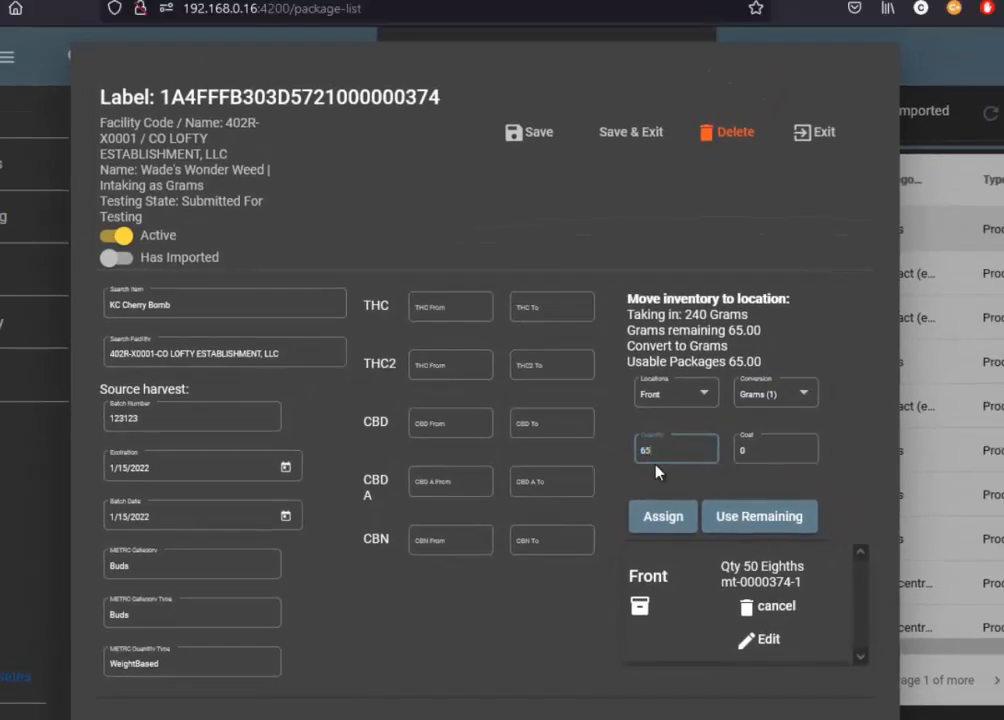
{"action": "left_click", "coordinate": [666, 513]}
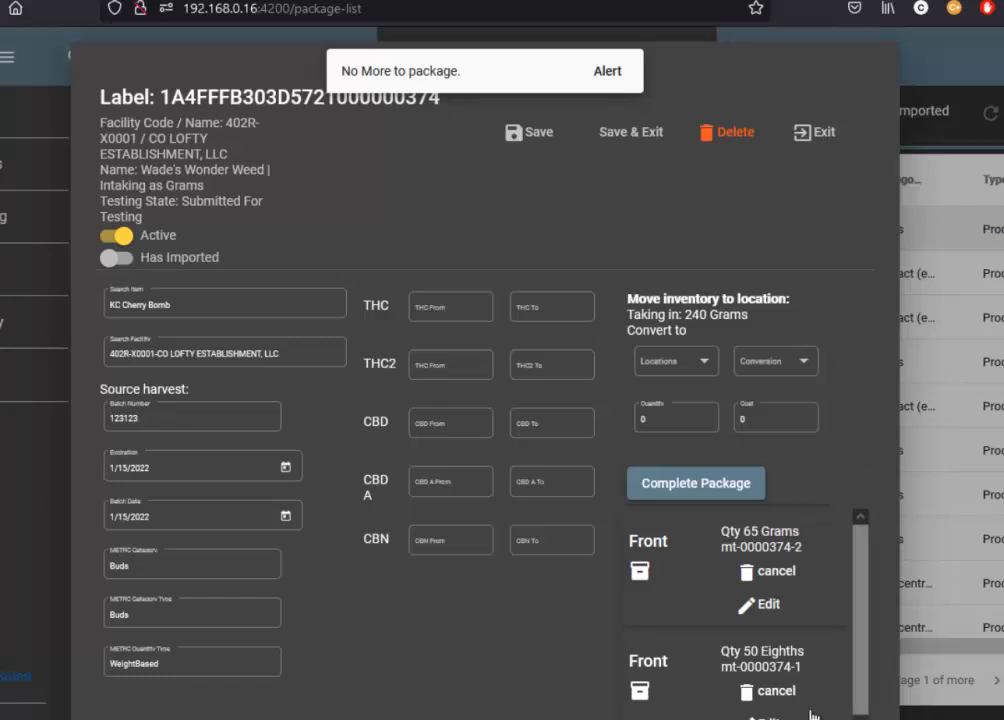
Complete the current package and open the intake form of the 453-gram Wade's buds package.
{"action": "left_click", "coordinate": [722, 484]}
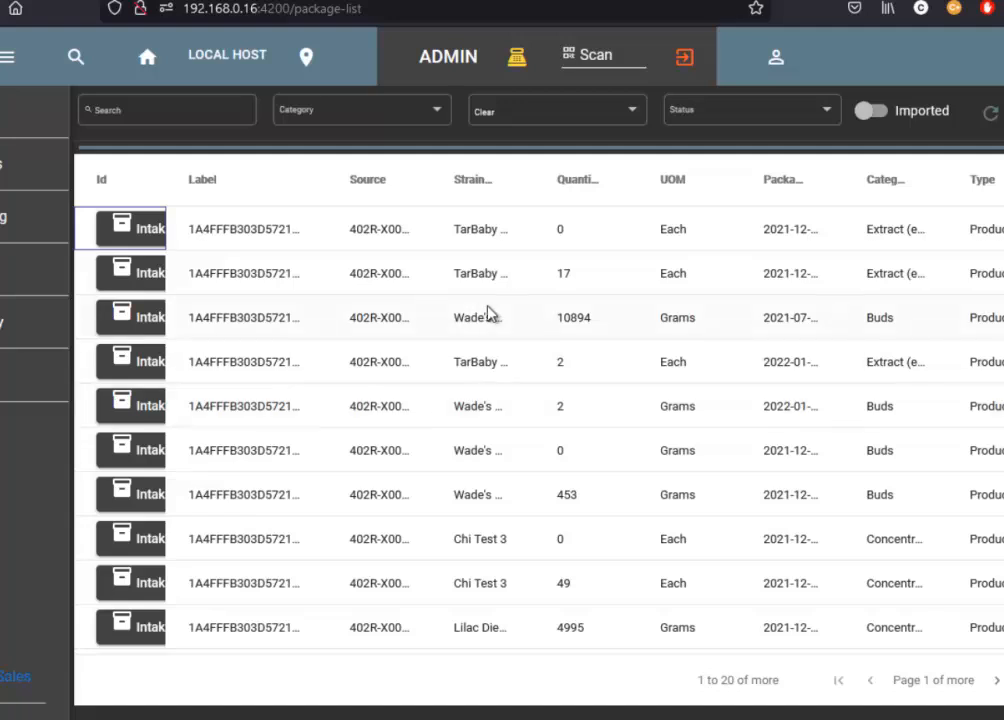
{"action": "scroll", "coordinate": [560, 479], "scroll_direction": "down", "scroll_amount": 1}
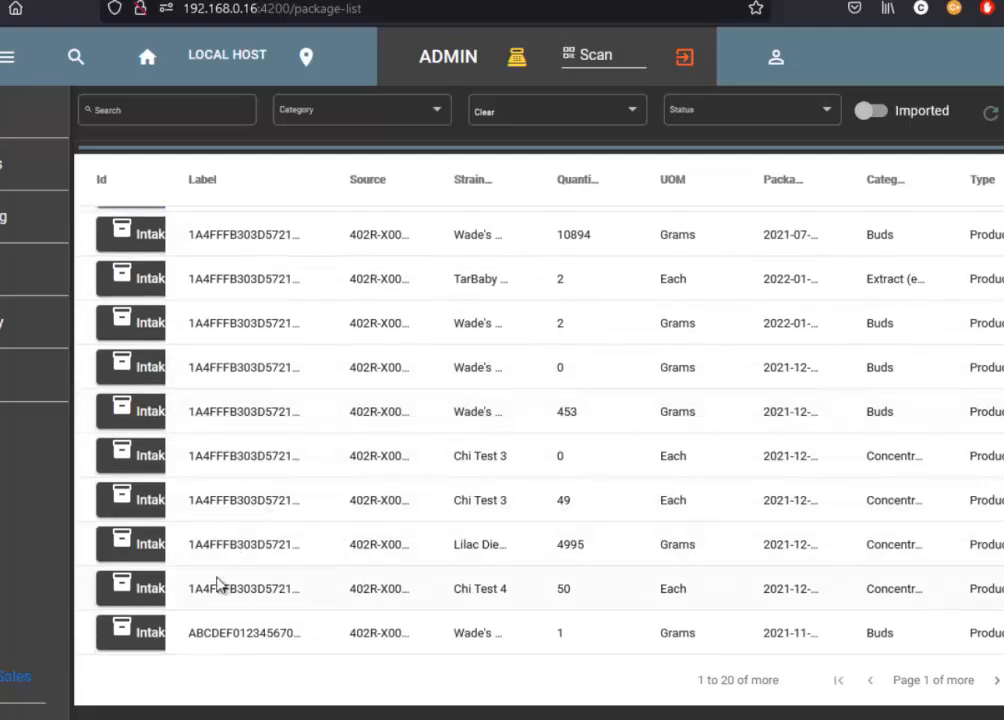
{"action": "scroll", "coordinate": [220, 584], "scroll_direction": "down", "scroll_amount": 2}
{"action": "scroll", "coordinate": [232, 580], "scroll_direction": "up", "scroll_amount": 2}
{"action": "scroll", "coordinate": [232, 580], "scroll_direction": "up", "scroll_amount": 2}
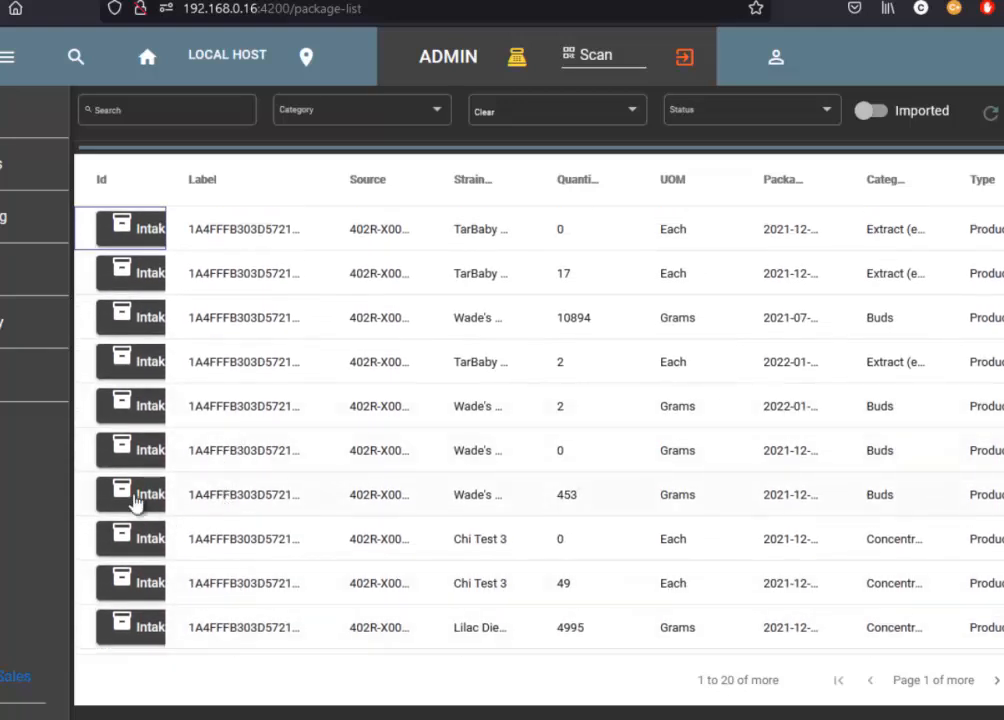
{"action": "left_click", "coordinate": [343, 500]}
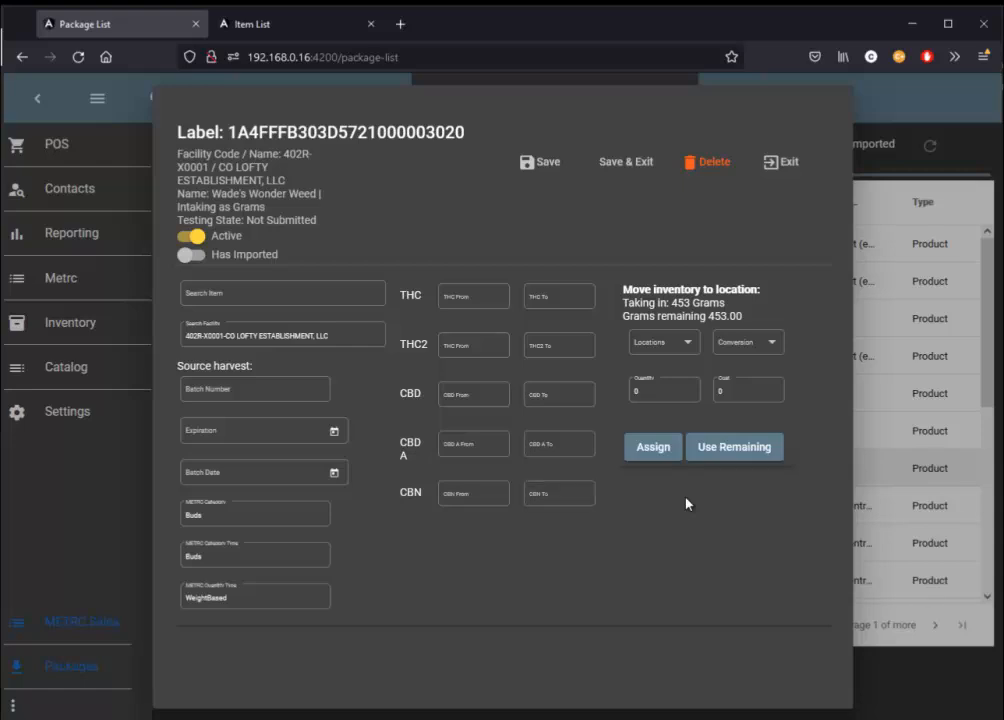
Search the items for "bomb" and assign Bomb Shelf as the package's item.
{"action": "left_click", "coordinate": [278, 389]}
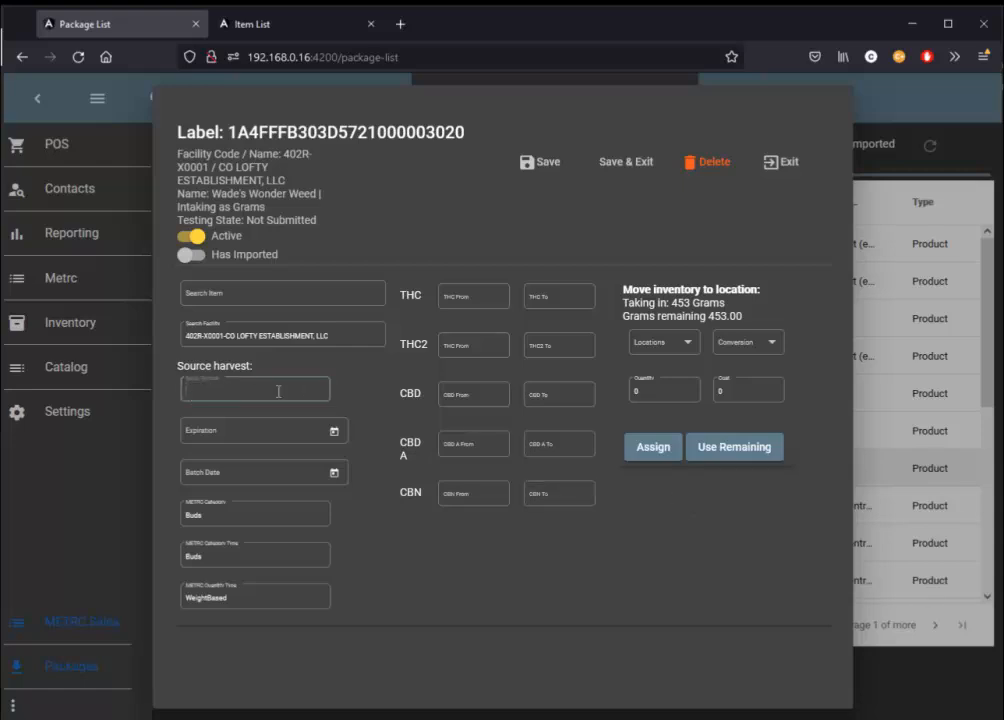
{"action": "left_click", "coordinate": [228, 293]}
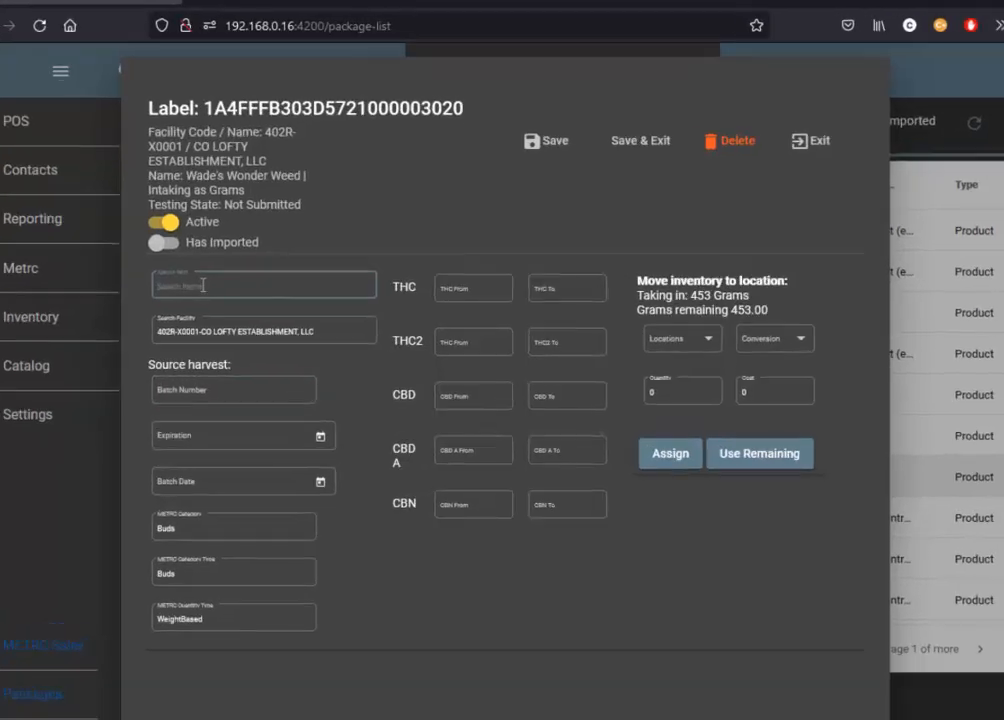
{"action": "type", "text": "m"}
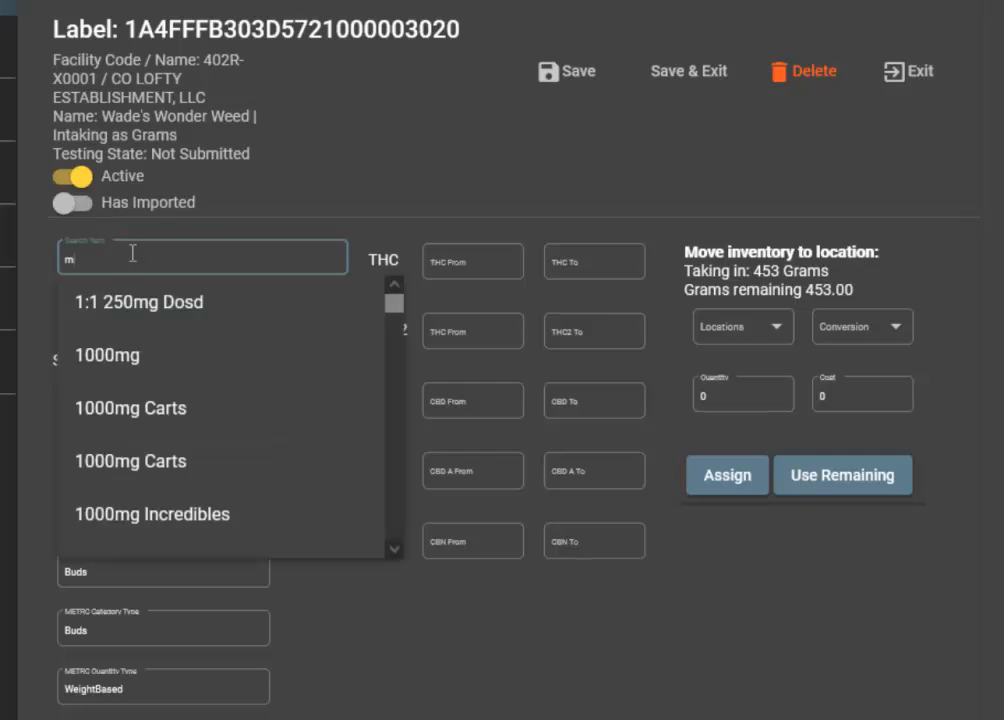
{"action": "key", "text": "BackSpace"}
{"action": "type", "text": "bong"}
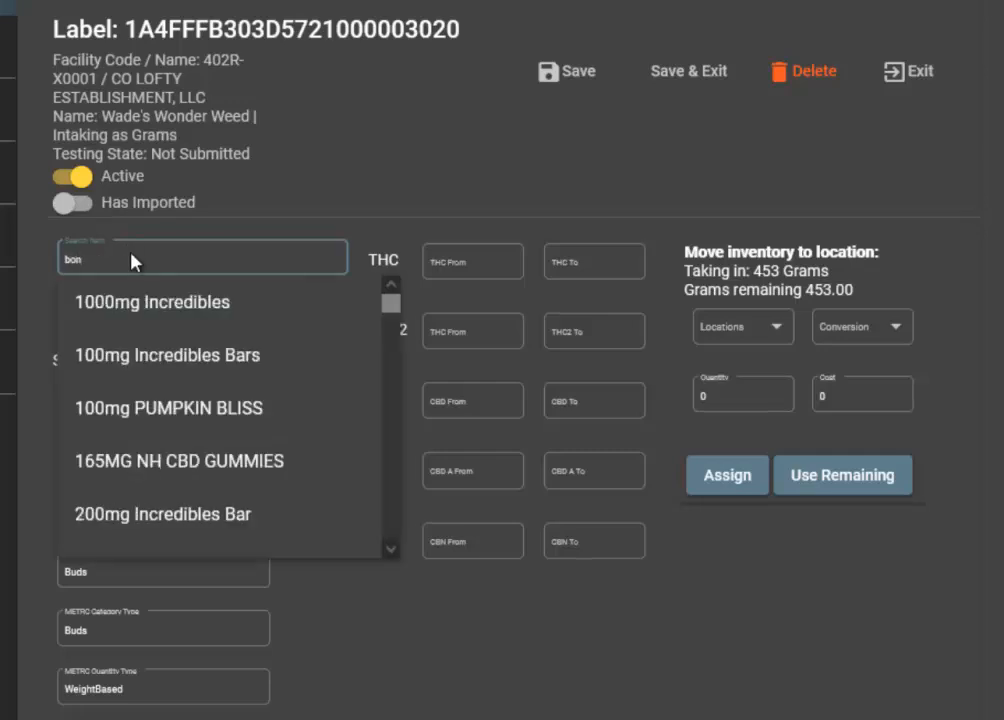
{"action": "key", "text": "BackSpace"}
{"action": "key", "text": "BackSpace"}
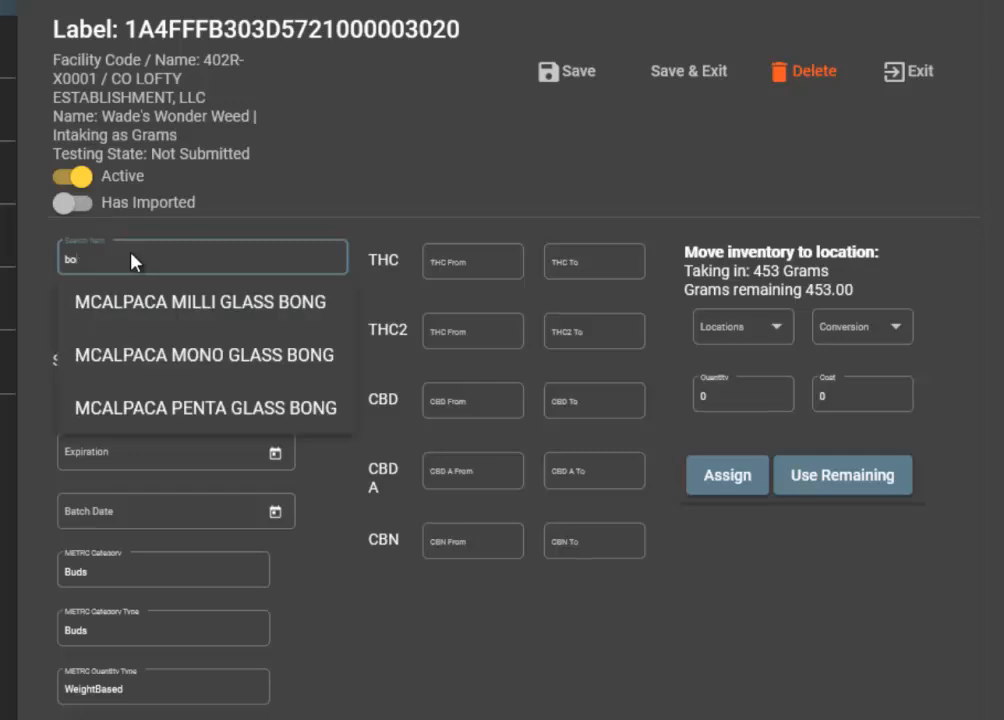
{"action": "type", "text": "mb"}
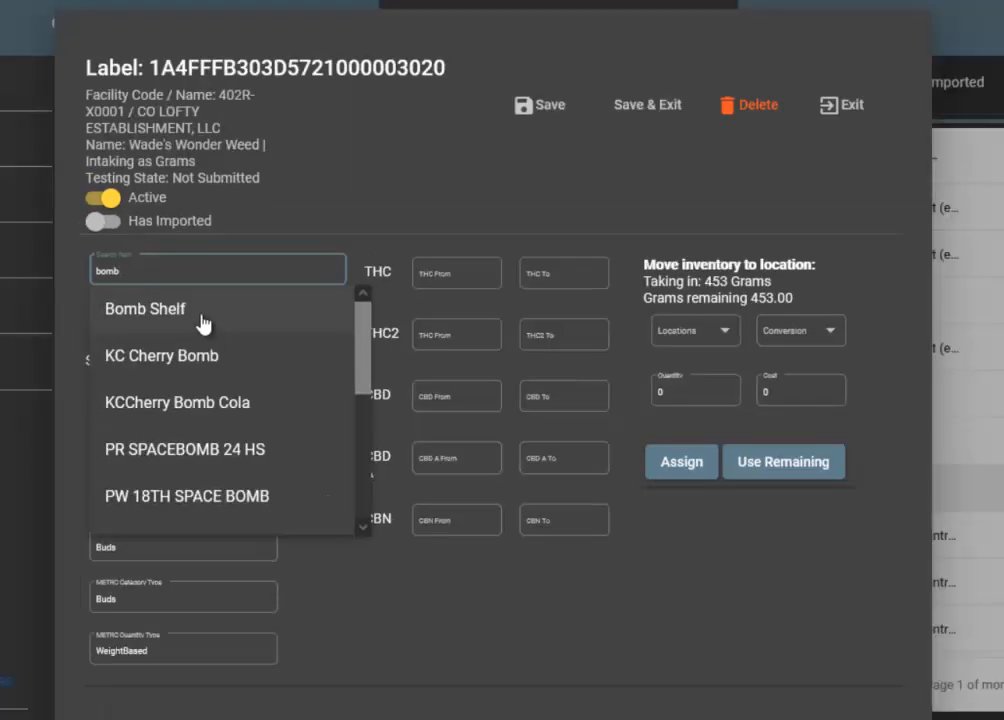
{"action": "left_click", "coordinate": [204, 323]}
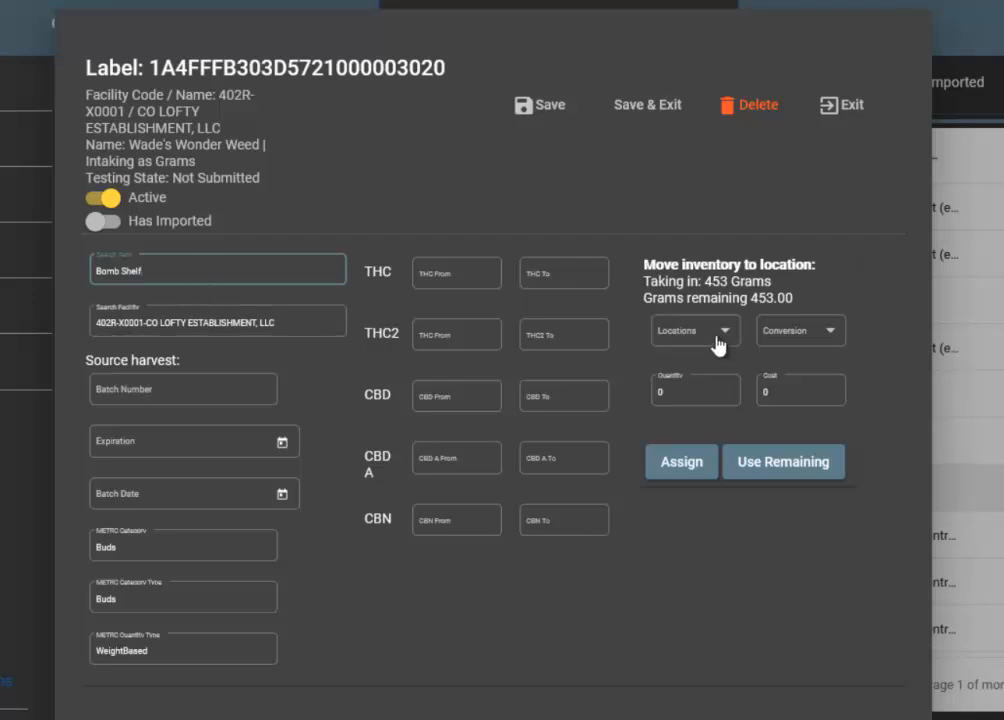
{"action": "left_click", "coordinate": [198, 389]}
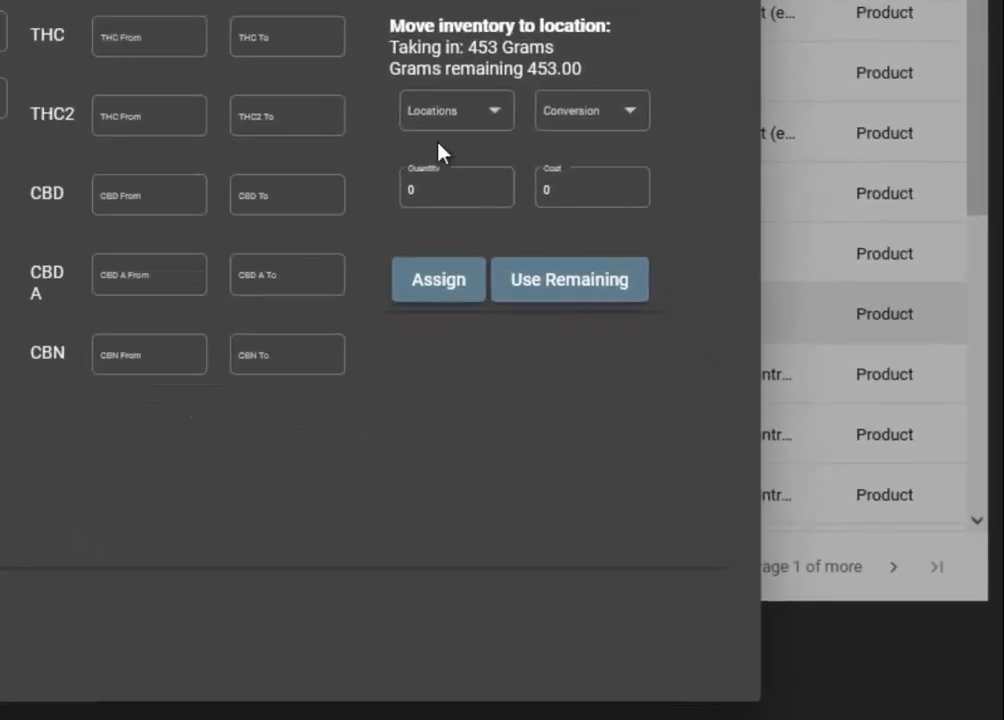
Set the package's destination location to Front and its conversion to Joints (1).
{"action": "left_click", "coordinate": [489, 116]}
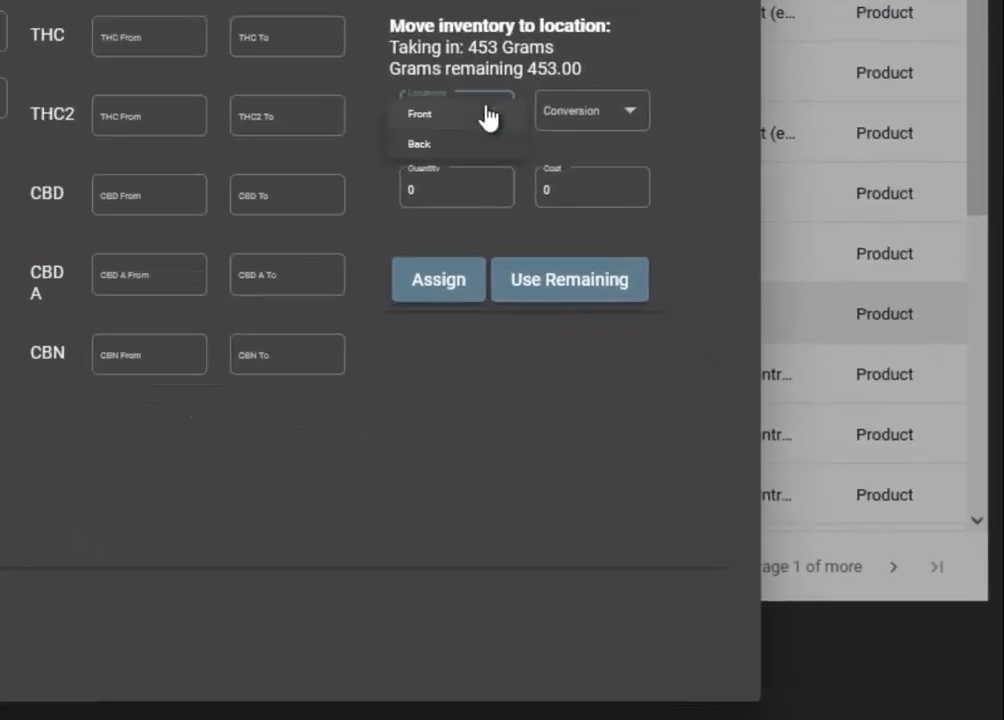
{"action": "left_click", "coordinate": [484, 114]}
{"action": "left_click", "coordinate": [576, 113]}
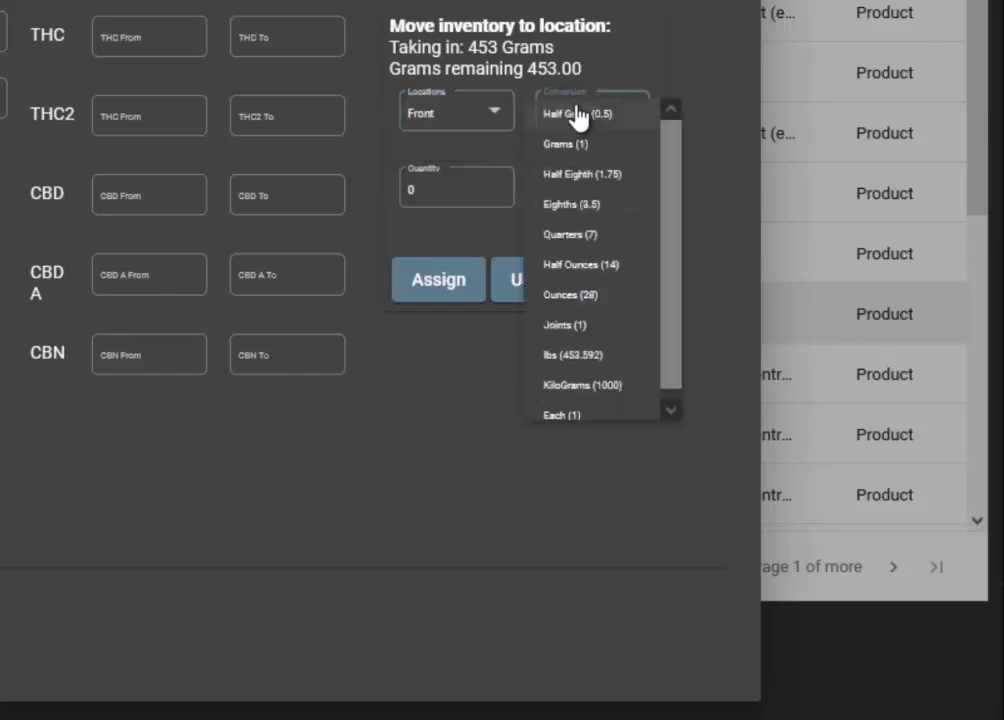
{"action": "scroll", "coordinate": [585, 362], "scroll_direction": "down", "scroll_amount": 1}
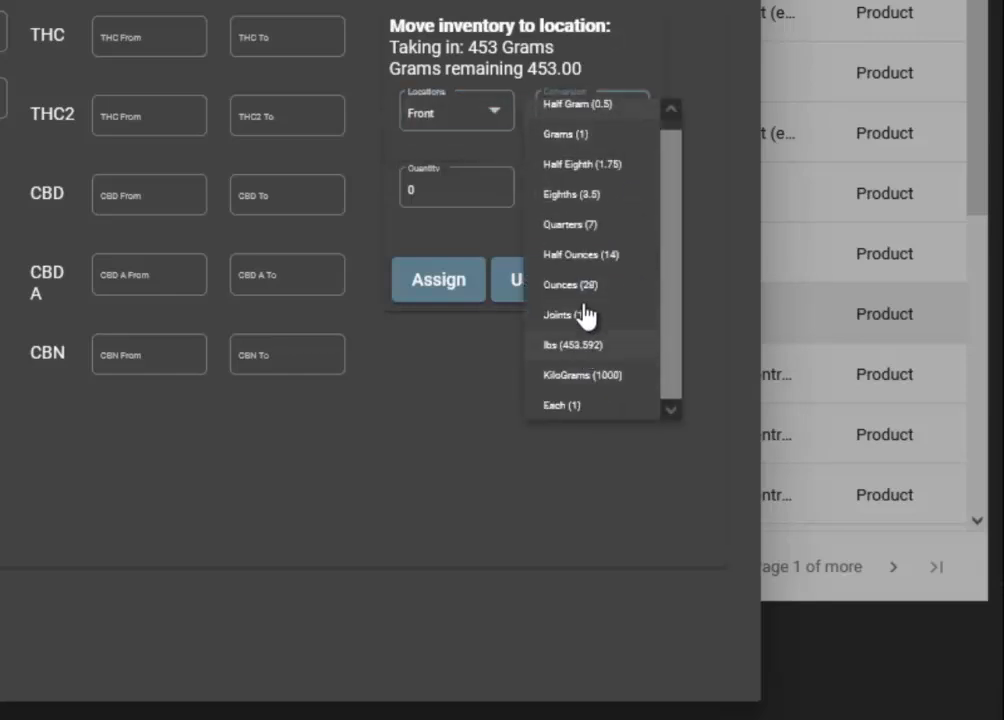
{"action": "left_click", "coordinate": [600, 315]}
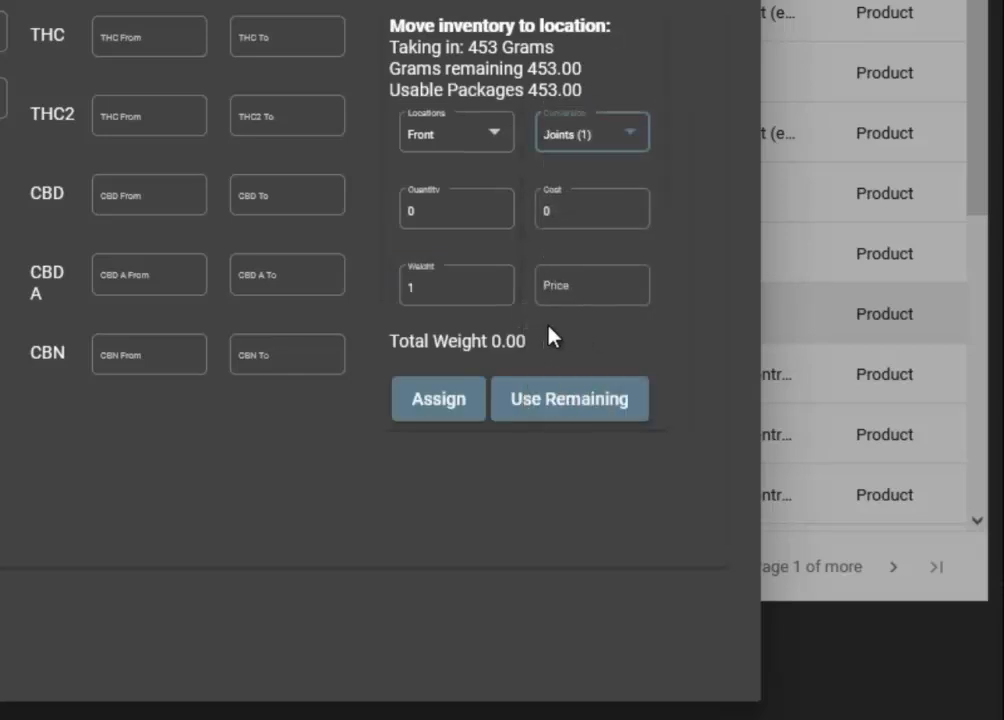
Set the weight per joint to 1.5 and assign a quantity of 302 joints to the Front location.
{"action": "left_click", "coordinate": [446, 287]}
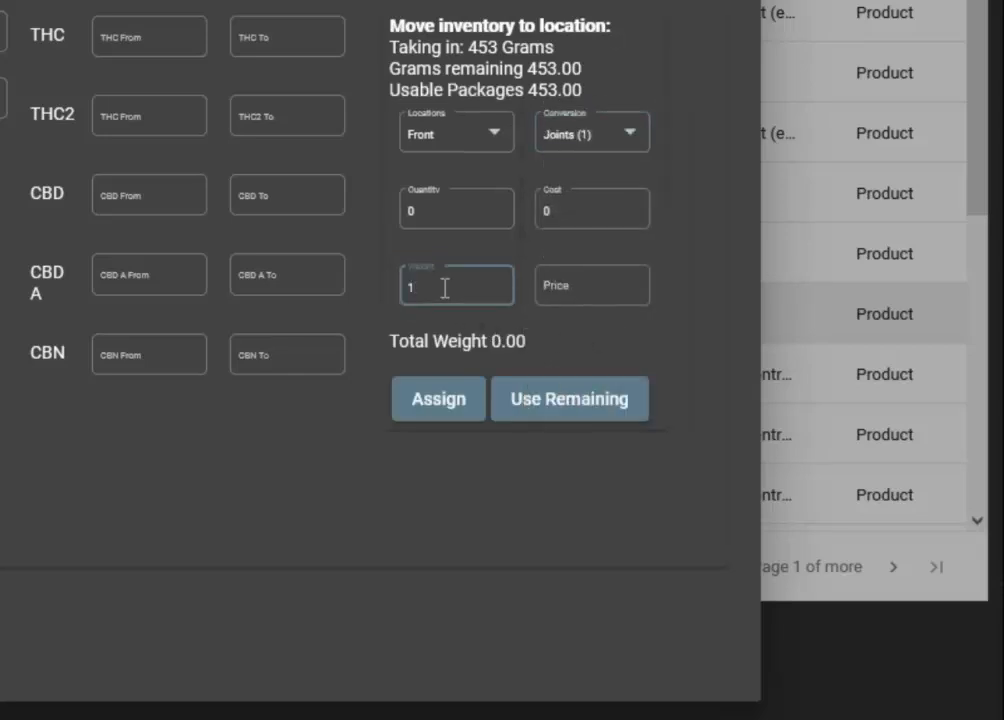
{"action": "type", "text": ".5"}
{"action": "key", "text": "Tab"}
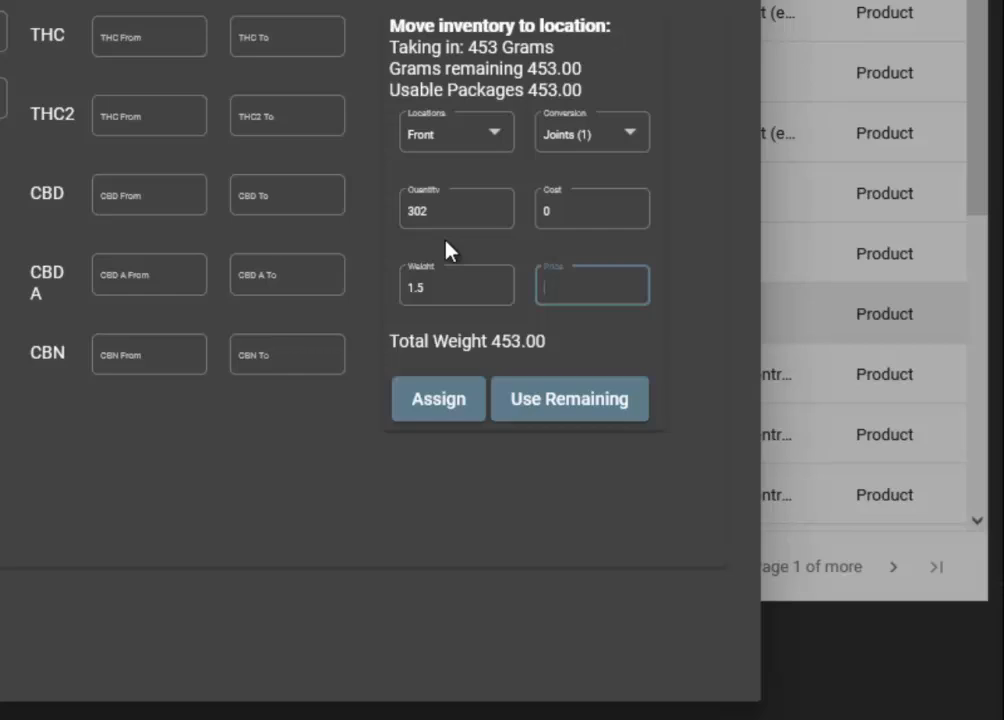
{"action": "left_click", "coordinate": [421, 418]}
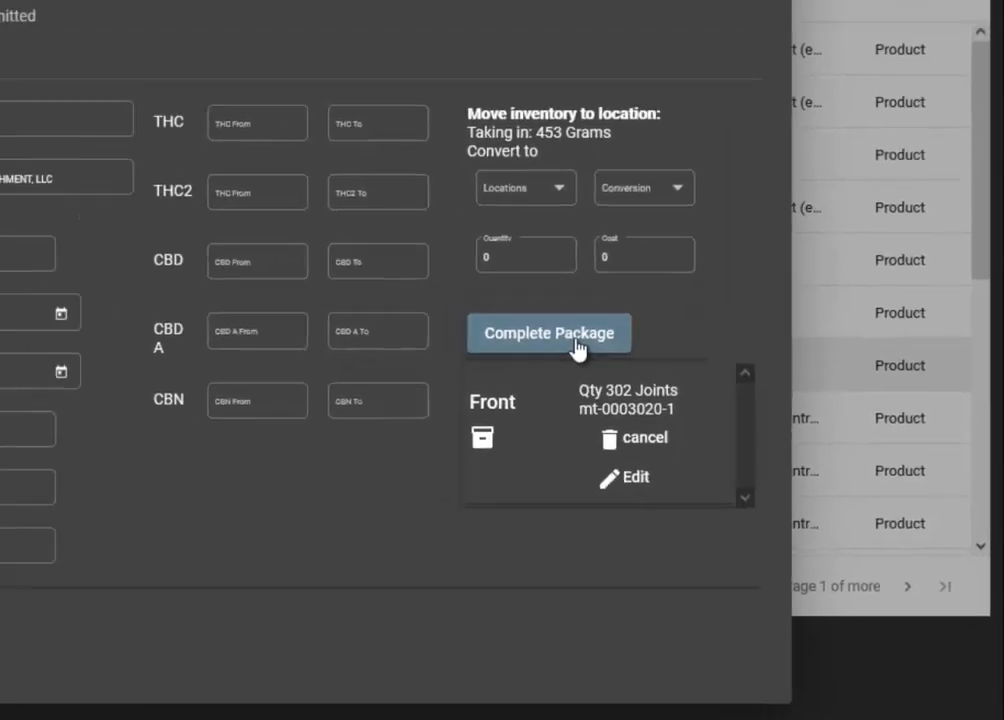
Switch to the Inventory window and apply the ZPLTemplate label type to the TarBaby Drops entry in the Back location.
{"action": "left_click", "coordinate": [513, 290]}
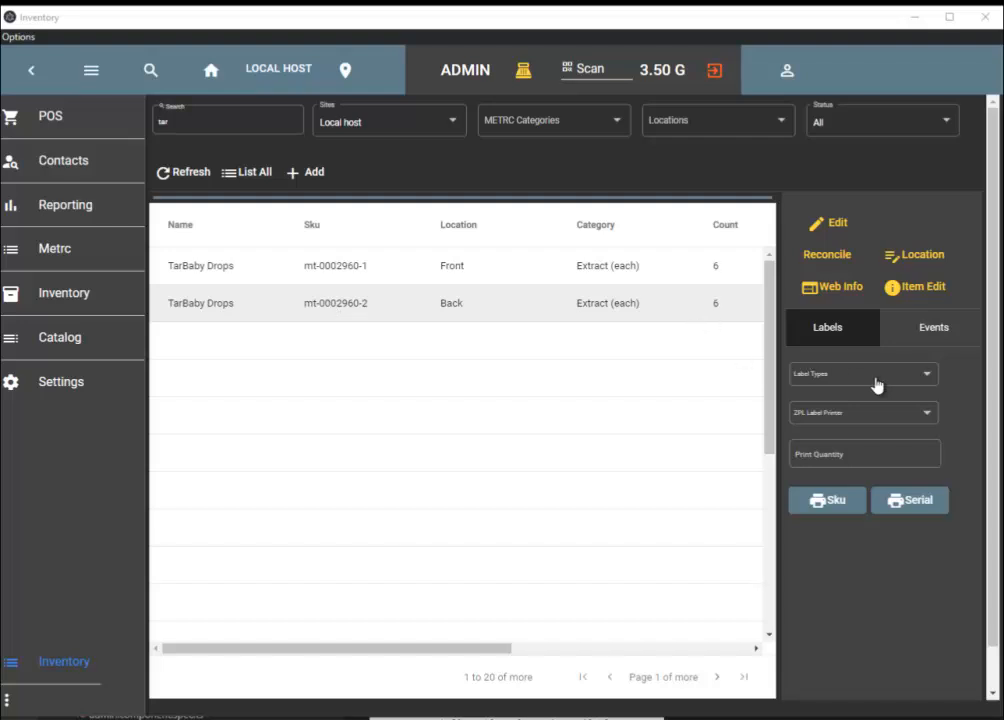
{"action": "key", "text": "Tab"}
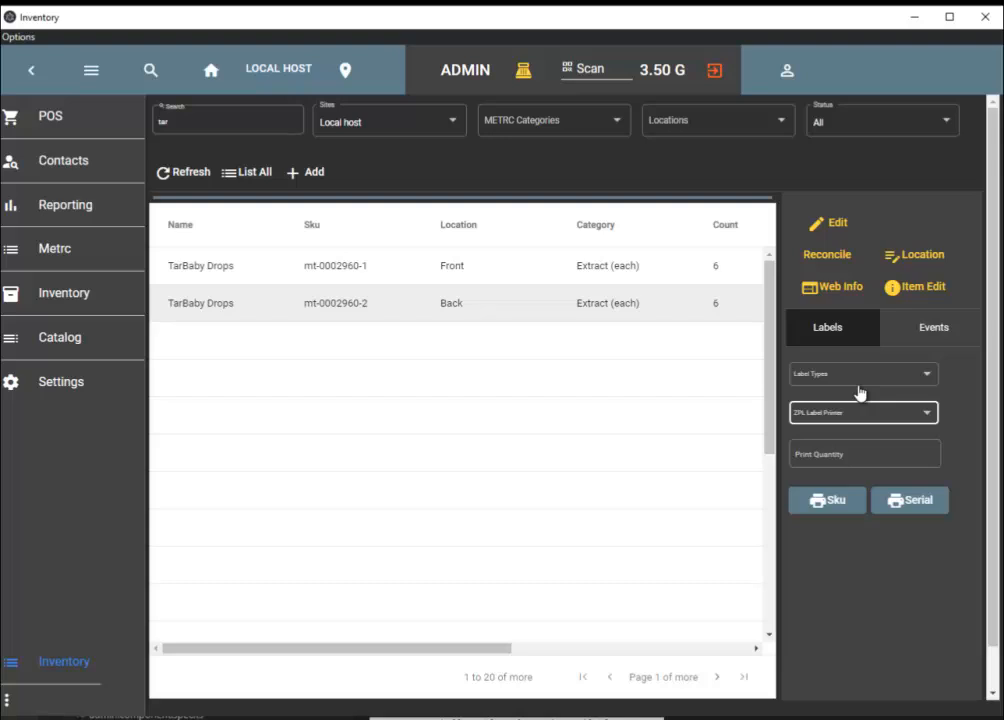
{"action": "left_click", "coordinate": [898, 413]}
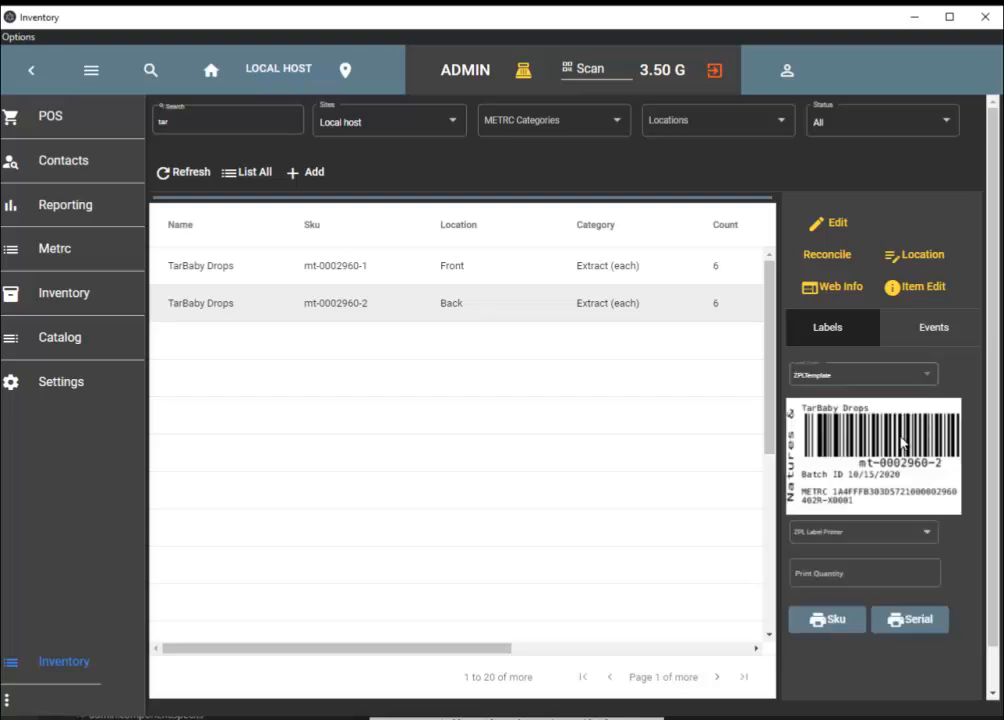